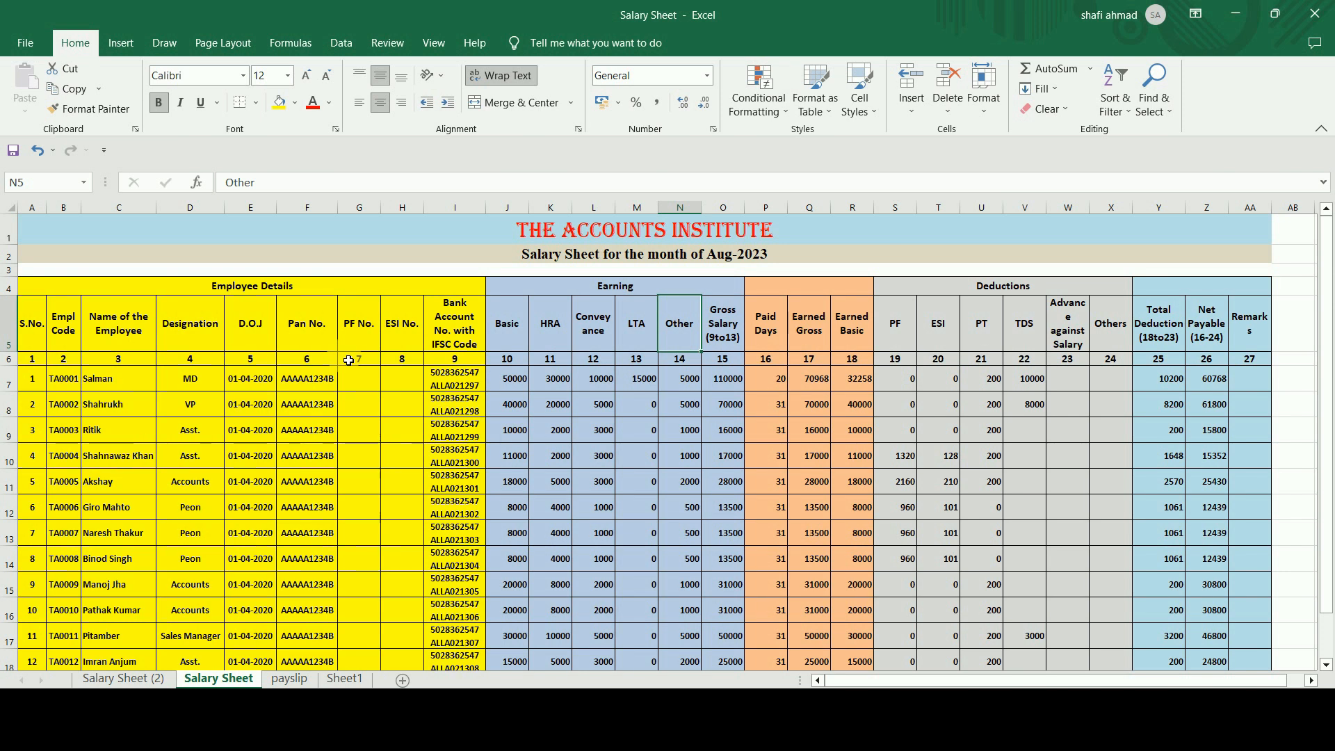
Examine the Employee Details, Deductions and net payable header sections of the salary sheet.
{"action": "left_click", "coordinate": [343, 289]}
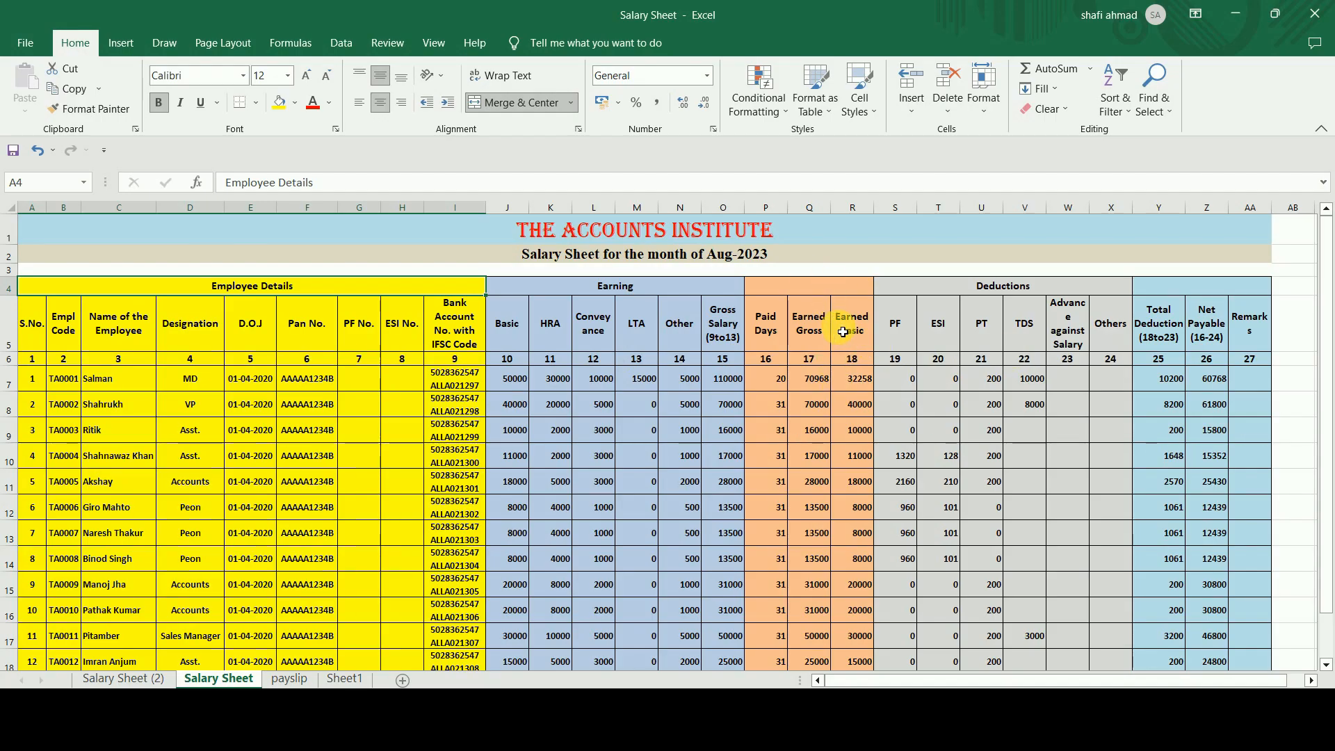
{"action": "left_click", "coordinate": [985, 286]}
{"action": "left_click", "coordinate": [1201, 270]}
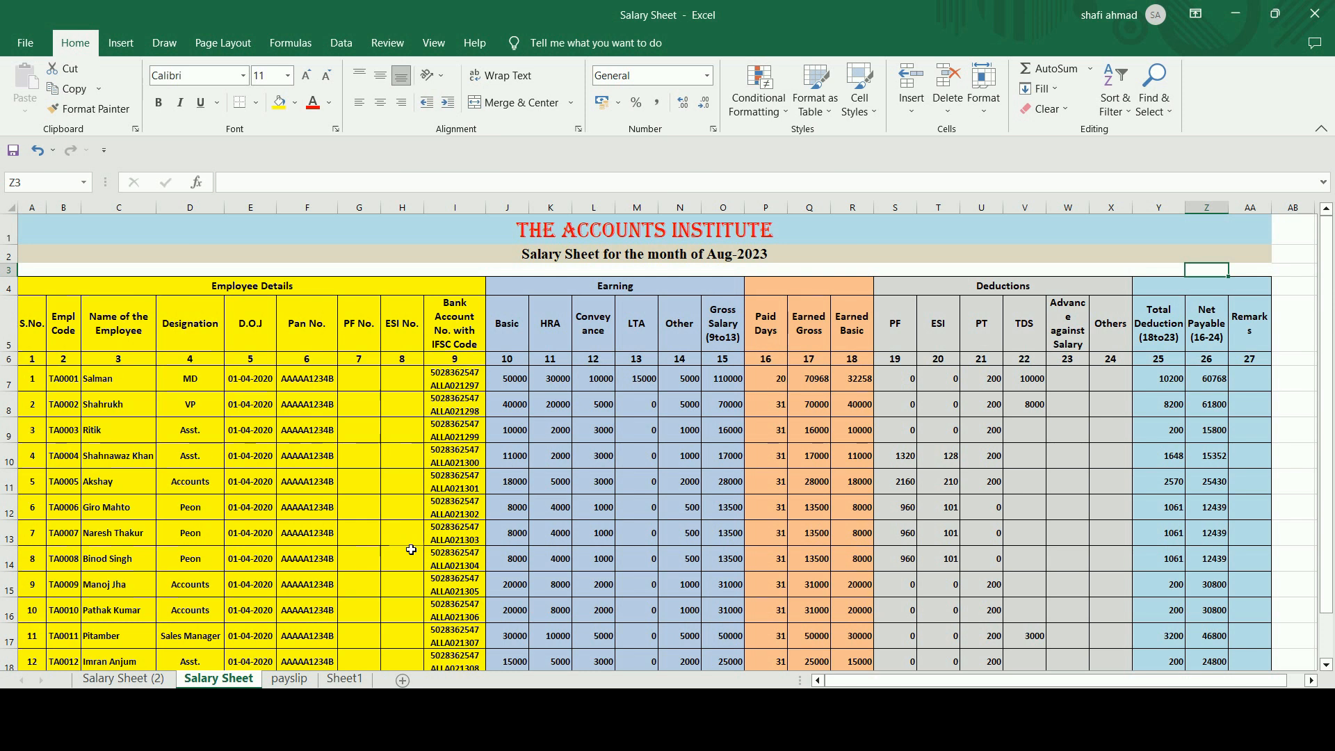
Set the first employee's paid days in P7 to 31 and check that row across to Net Payable.
{"action": "left_click", "coordinate": [772, 387]}
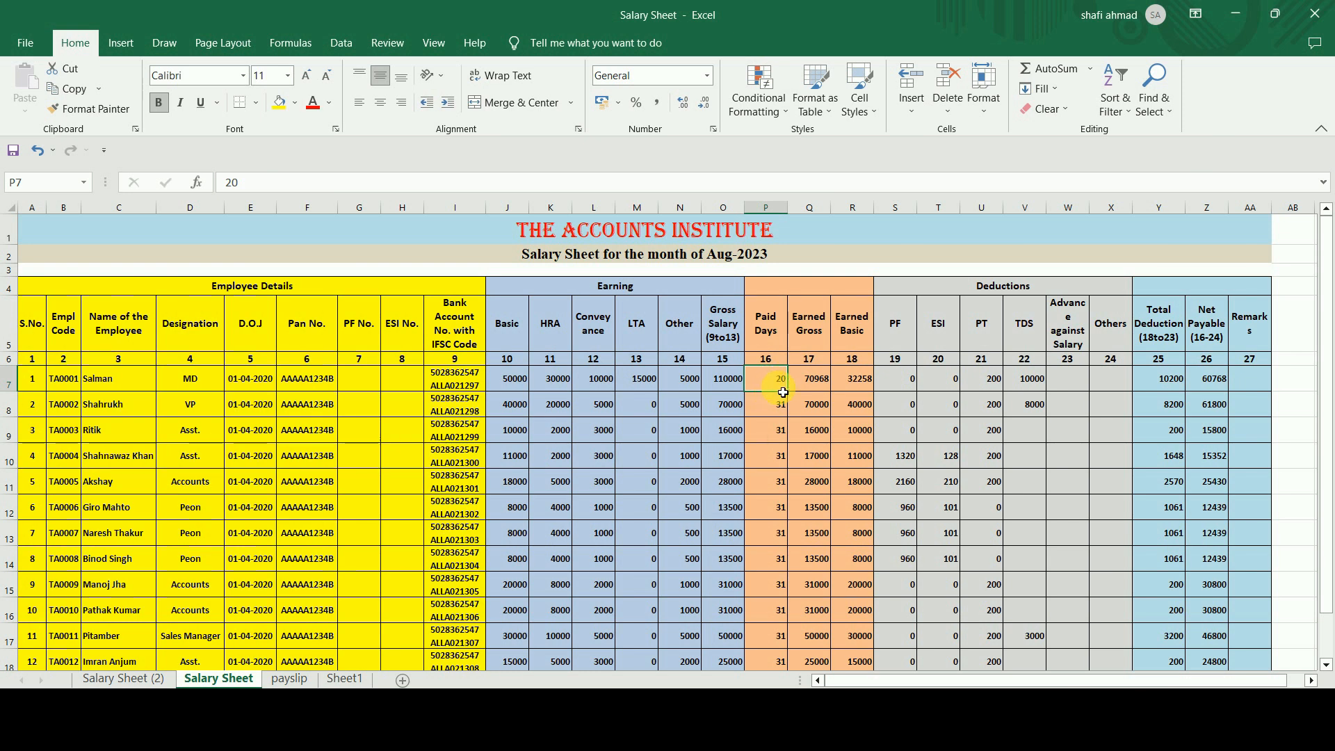
{"action": "scroll", "coordinate": [806, 398], "scroll_direction": "up", "scroll_amount": 5, "text": "ctrl"}
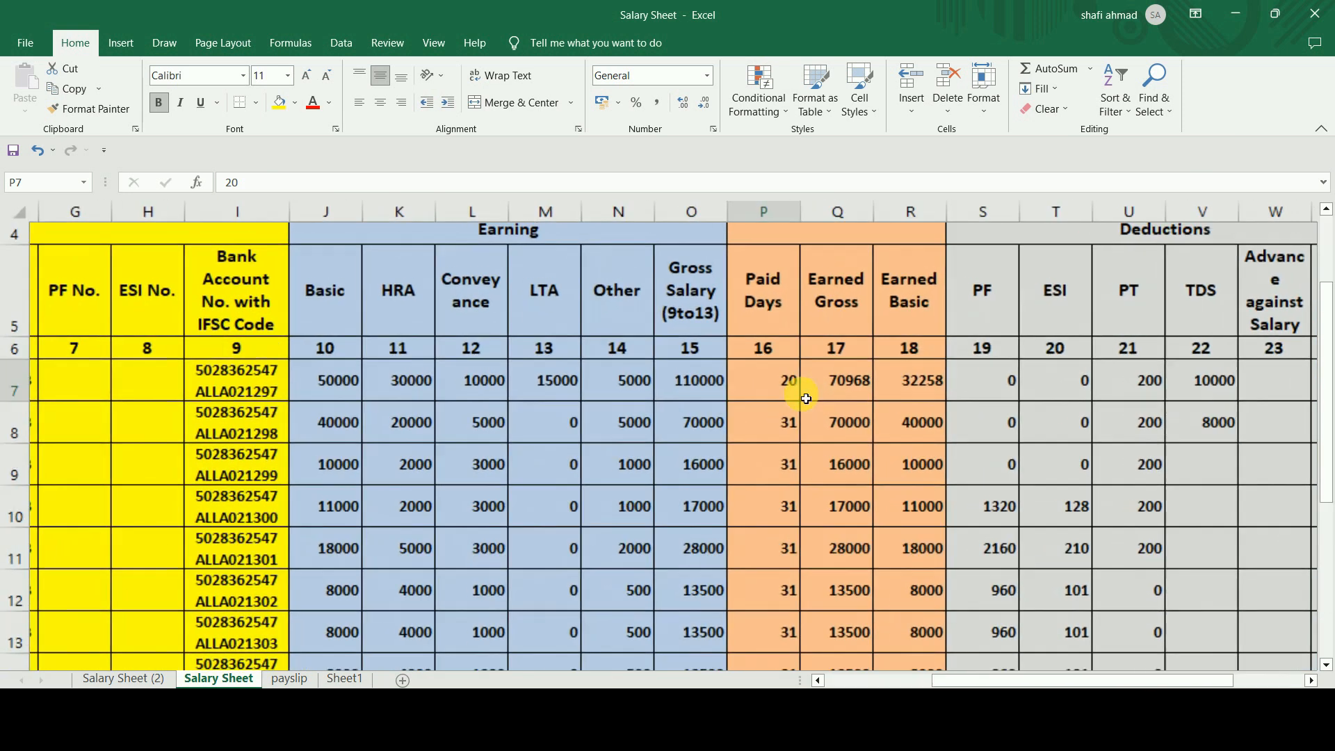
{"action": "type", "text": "31"}
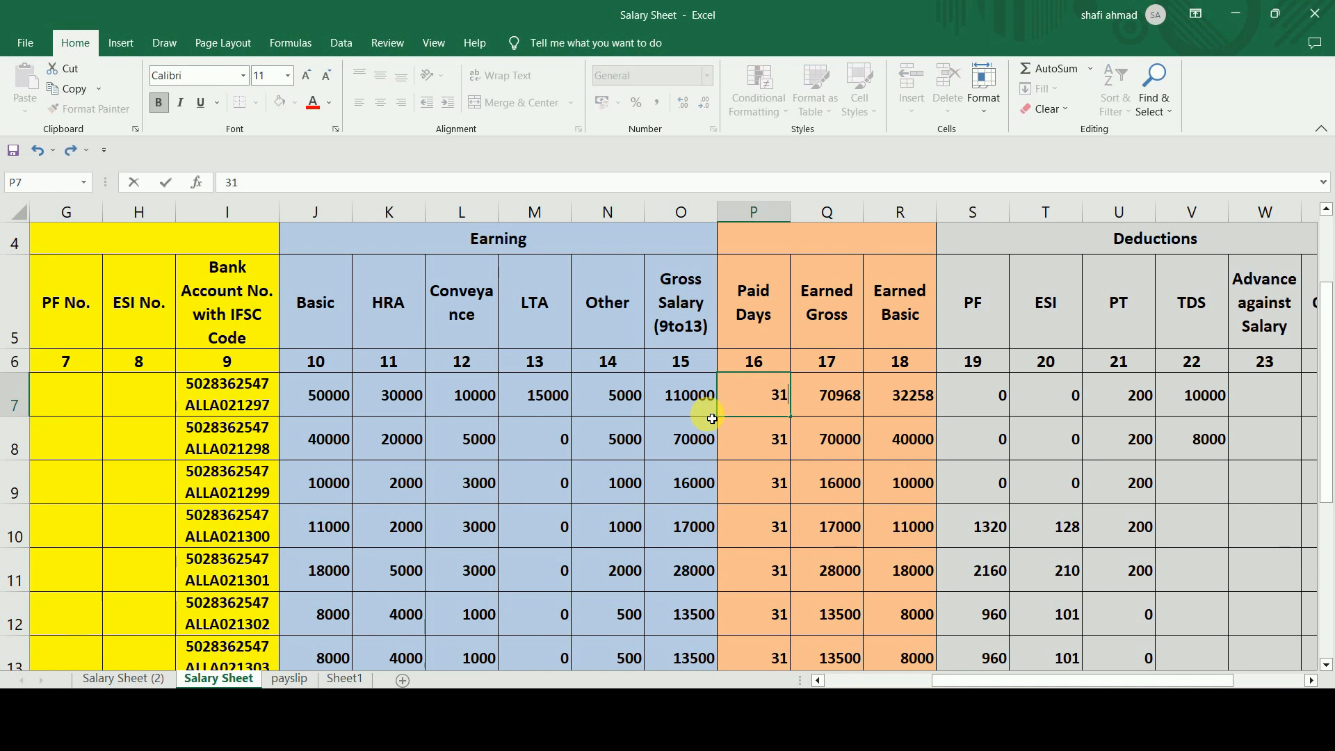
{"action": "key", "text": "Return"}
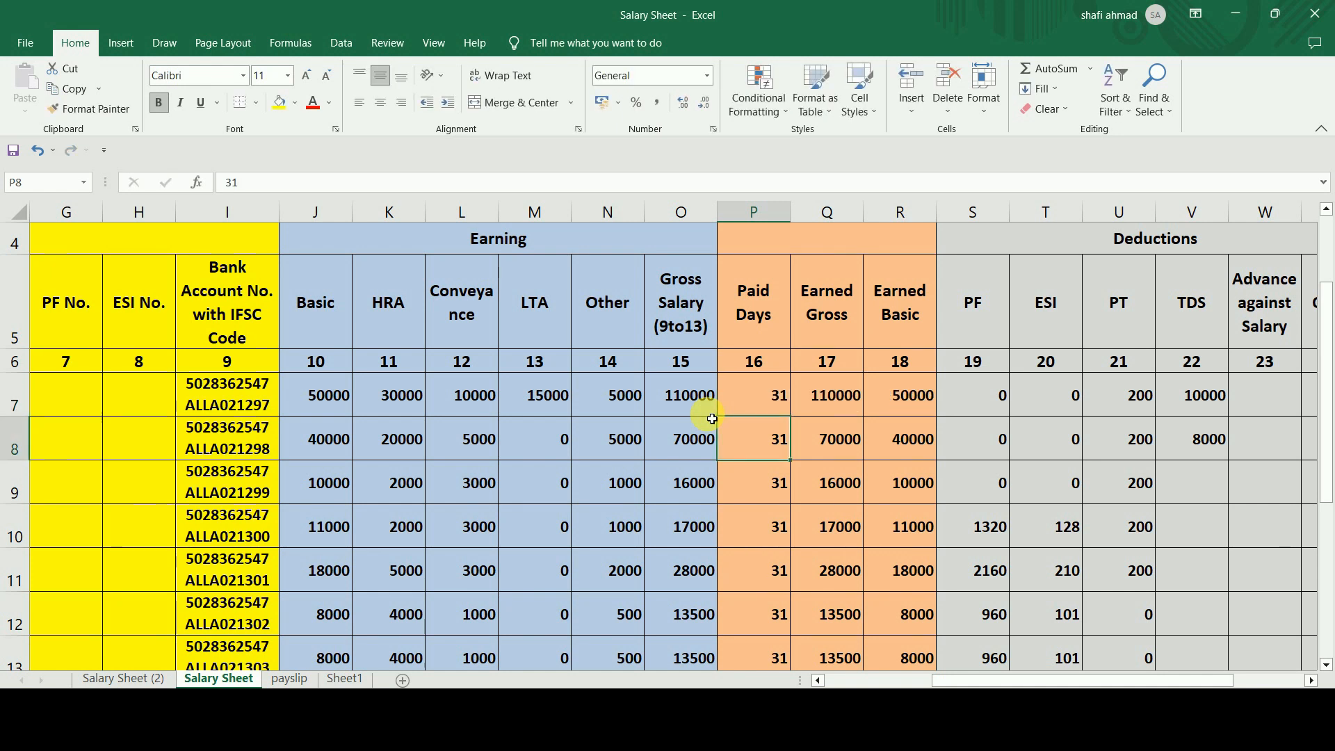
{"action": "key", "text": "Up"}
{"action": "key", "text": "Right"}
{"action": "key", "text": "Right"}
{"action": "key", "text": "Right"}
{"action": "key", "text": "Right"}
{"action": "key", "text": "Right"}
{"action": "key", "text": "Right"}
{"action": "key", "text": "Right"}
{"action": "key", "text": "Right"}
{"action": "key", "text": "Right"}
{"action": "key", "text": "Right"}
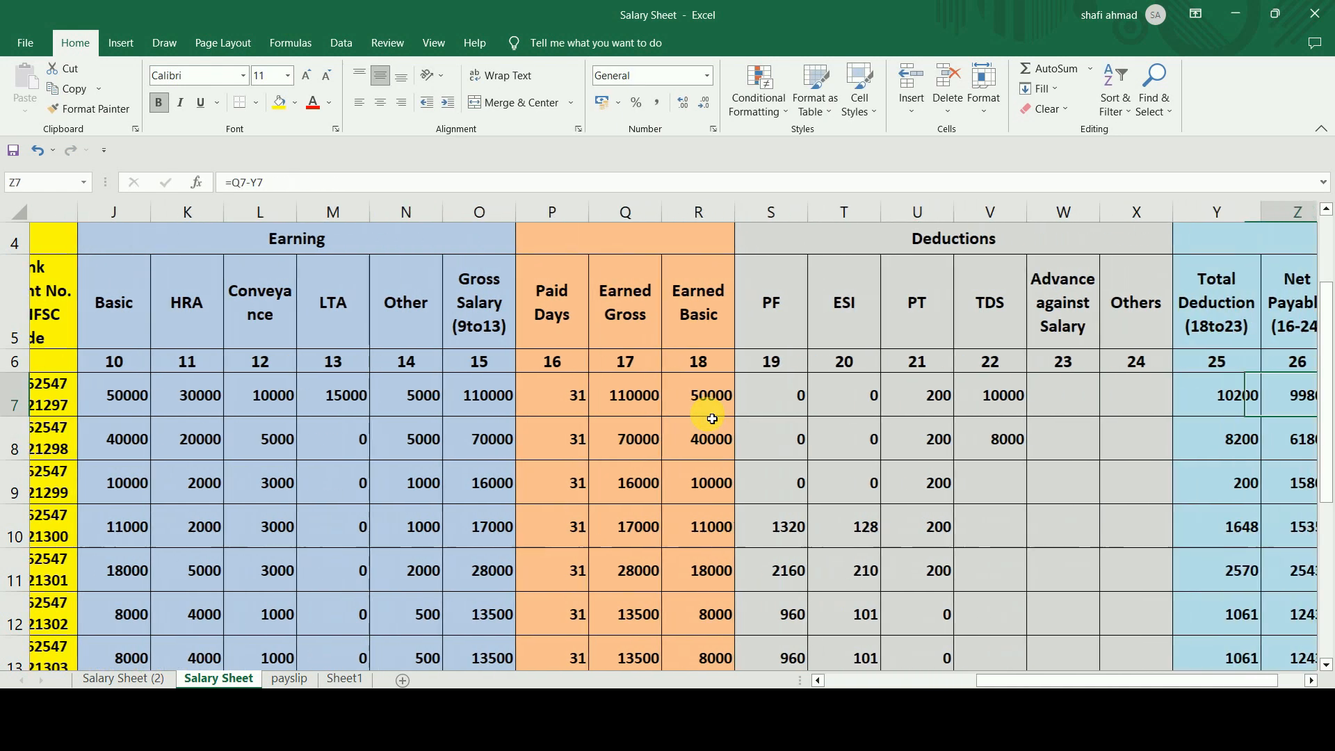
Set the paid days in P8, P9 and P10 to 25, 24 and 20.
{"action": "key", "text": "Left"}
{"action": "key", "text": "Left"}
{"action": "key", "text": "Left"}
{"action": "key", "text": "Left"}
{"action": "key", "text": "Left"}
{"action": "key", "text": "Left"}
{"action": "key", "text": "Left"}
{"action": "key", "text": "Left"}
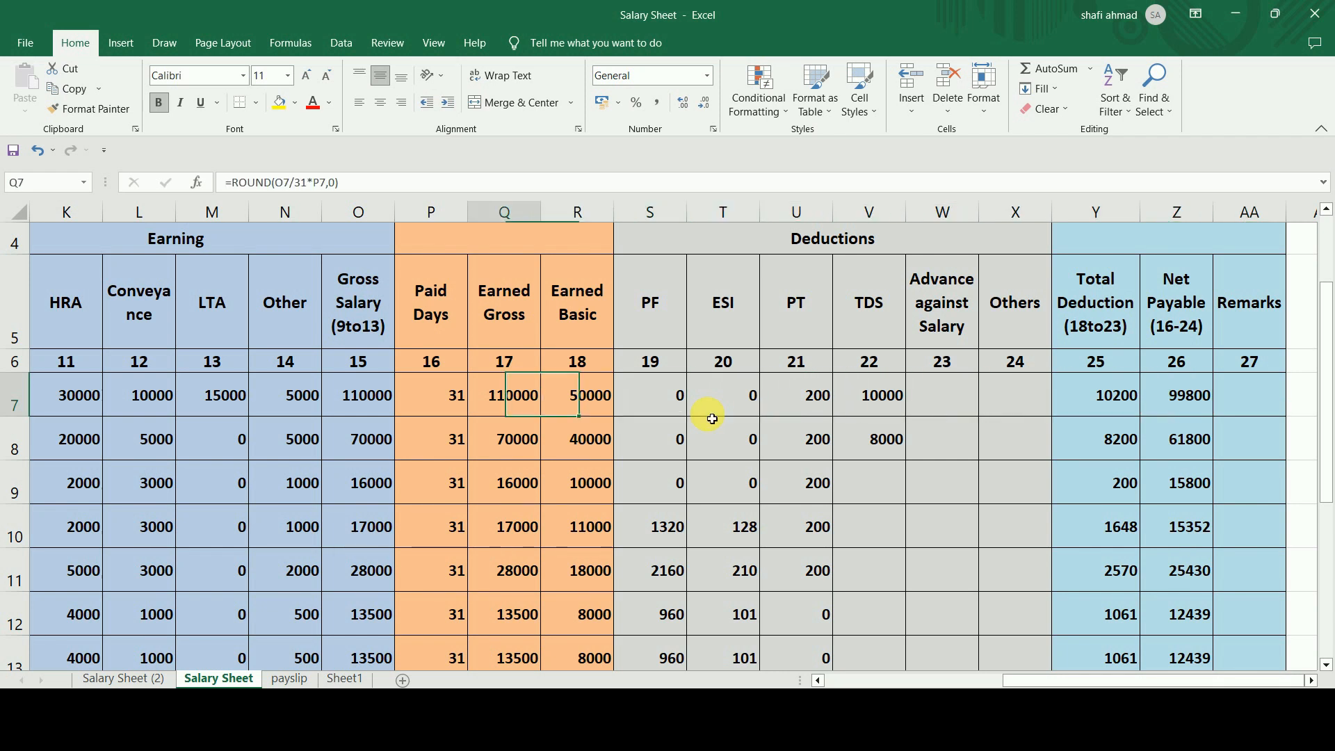
{"action": "key", "text": "Left"}
{"action": "key", "text": "Left"}
{"action": "key", "text": "Down"}
{"action": "type", "text": "25"}
{"action": "key", "text": "Return"}
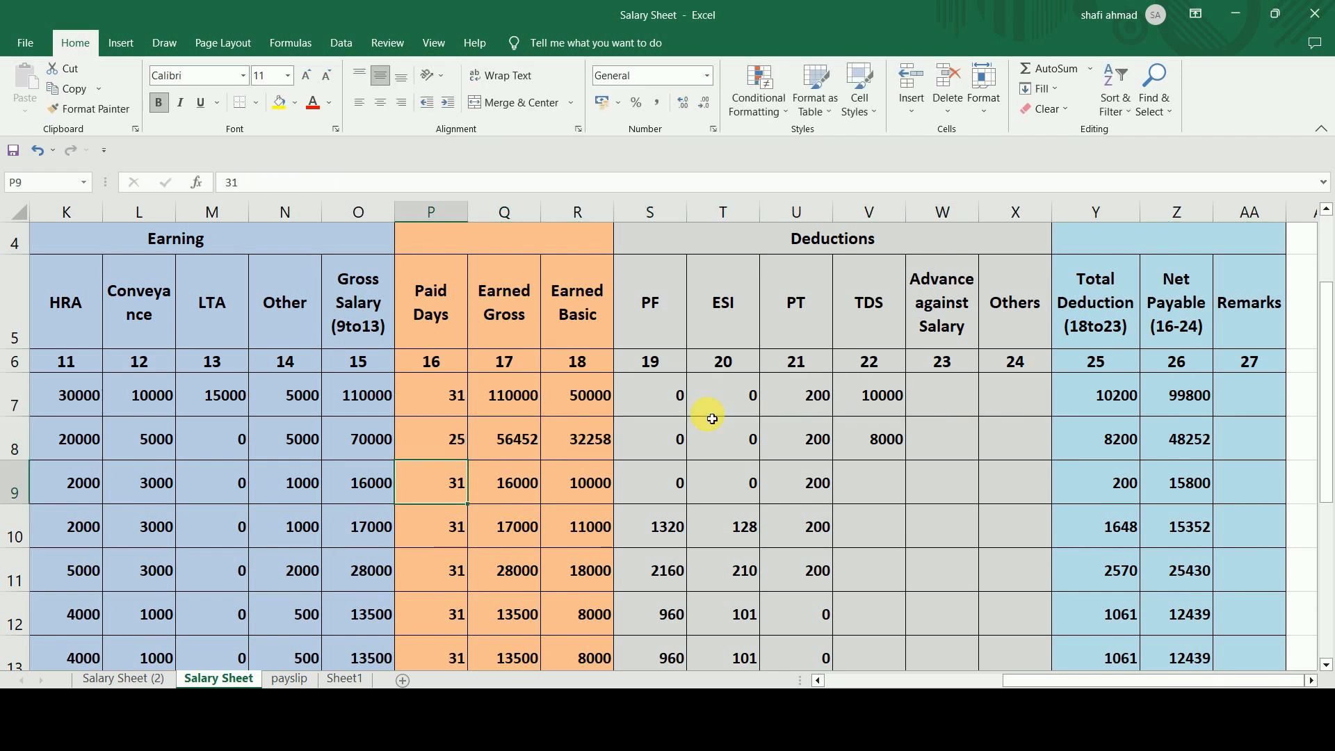
{"action": "type", "text": "24"}
{"action": "key", "text": "Return"}
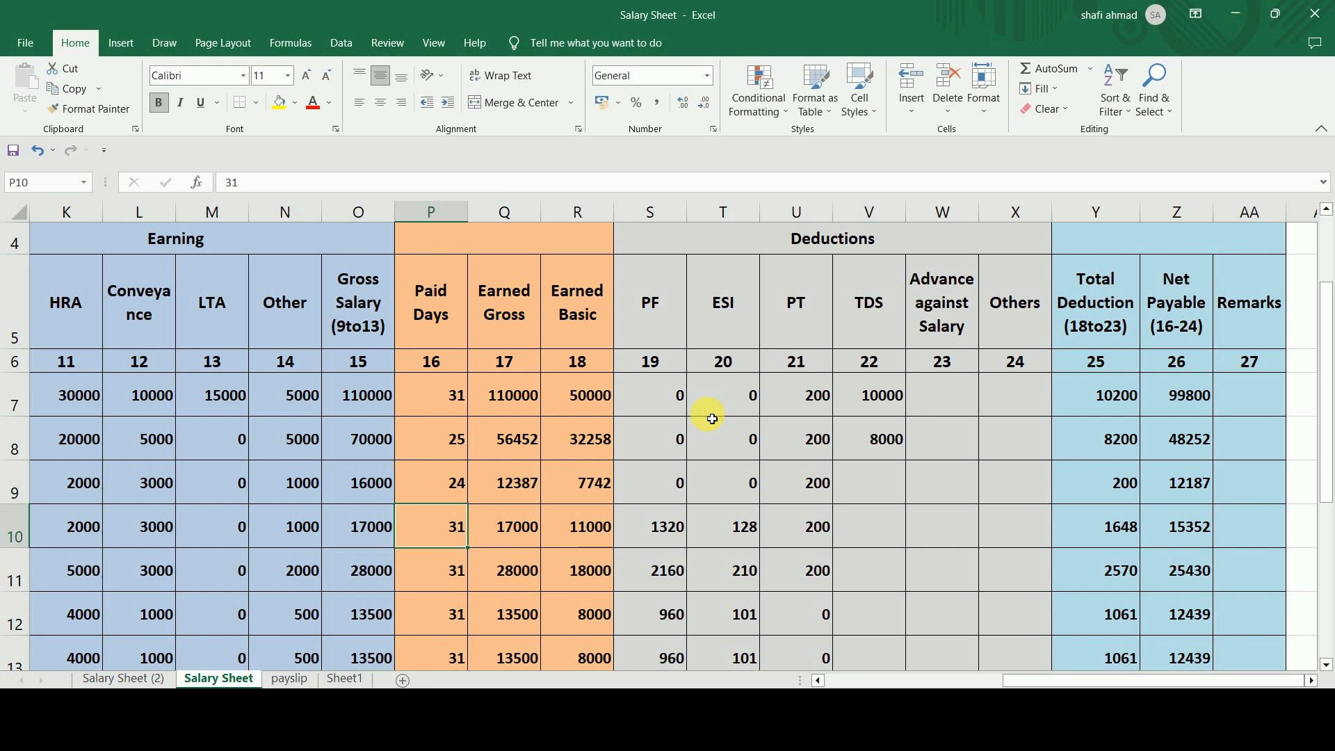
{"action": "type", "text": "20"}
{"action": "key", "text": "Return"}
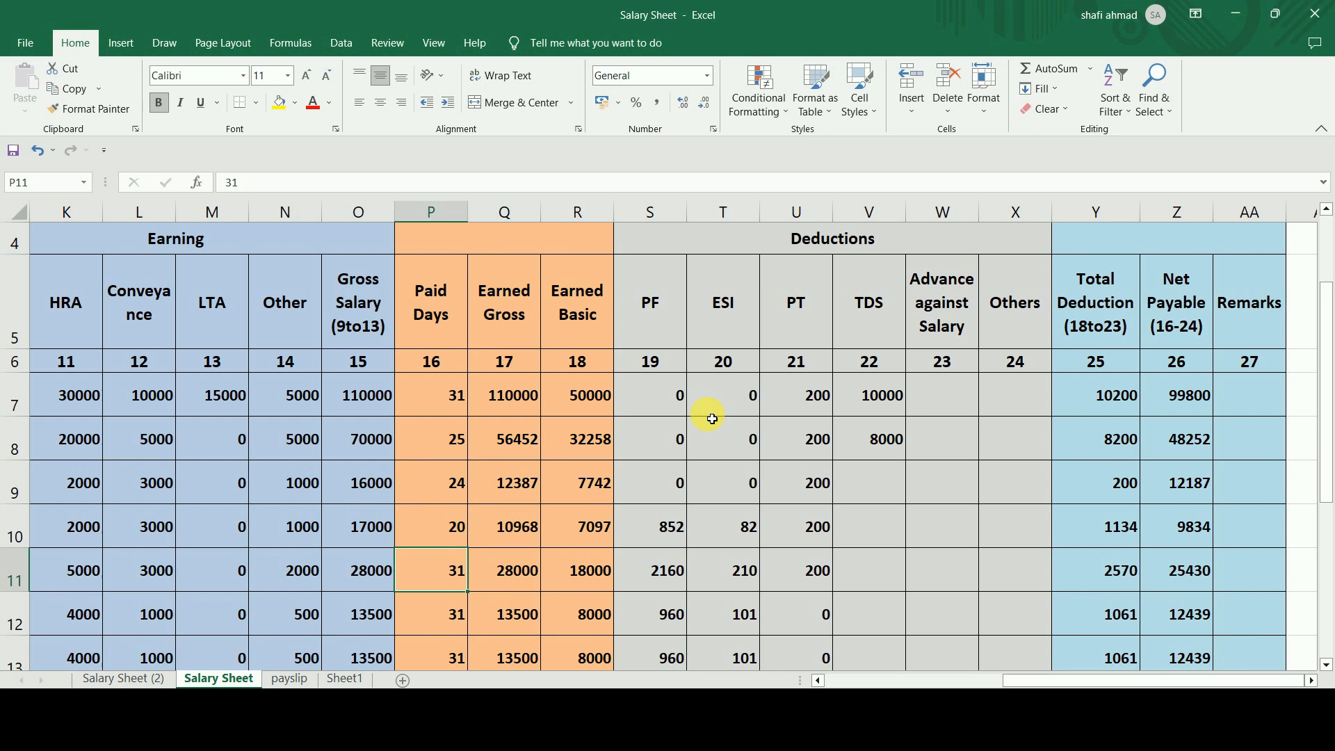
Check the Net Payable formula in Z10 and the employee code cell B3 on the payslip sheet.
{"action": "left_click", "coordinate": [1195, 532]}
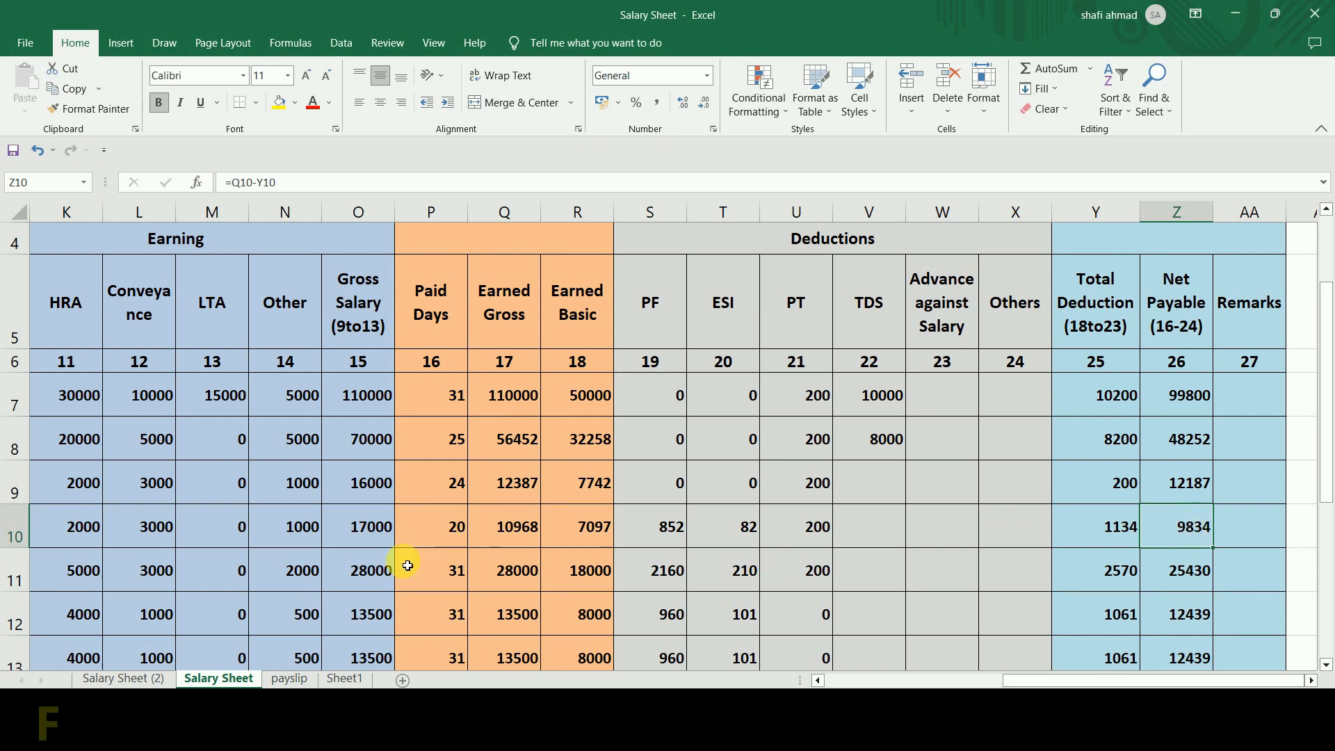
{"action": "left_click", "coordinate": [289, 677]}
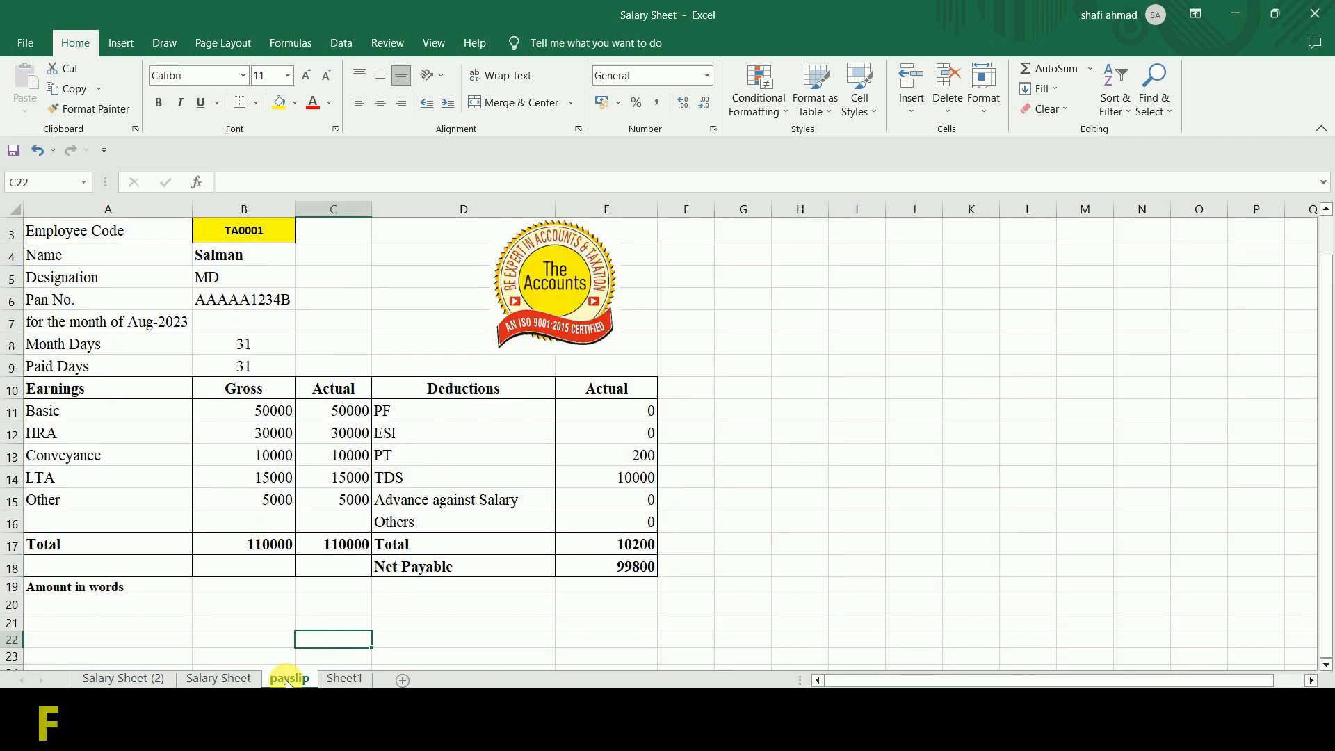
{"action": "left_click", "coordinate": [253, 243]}
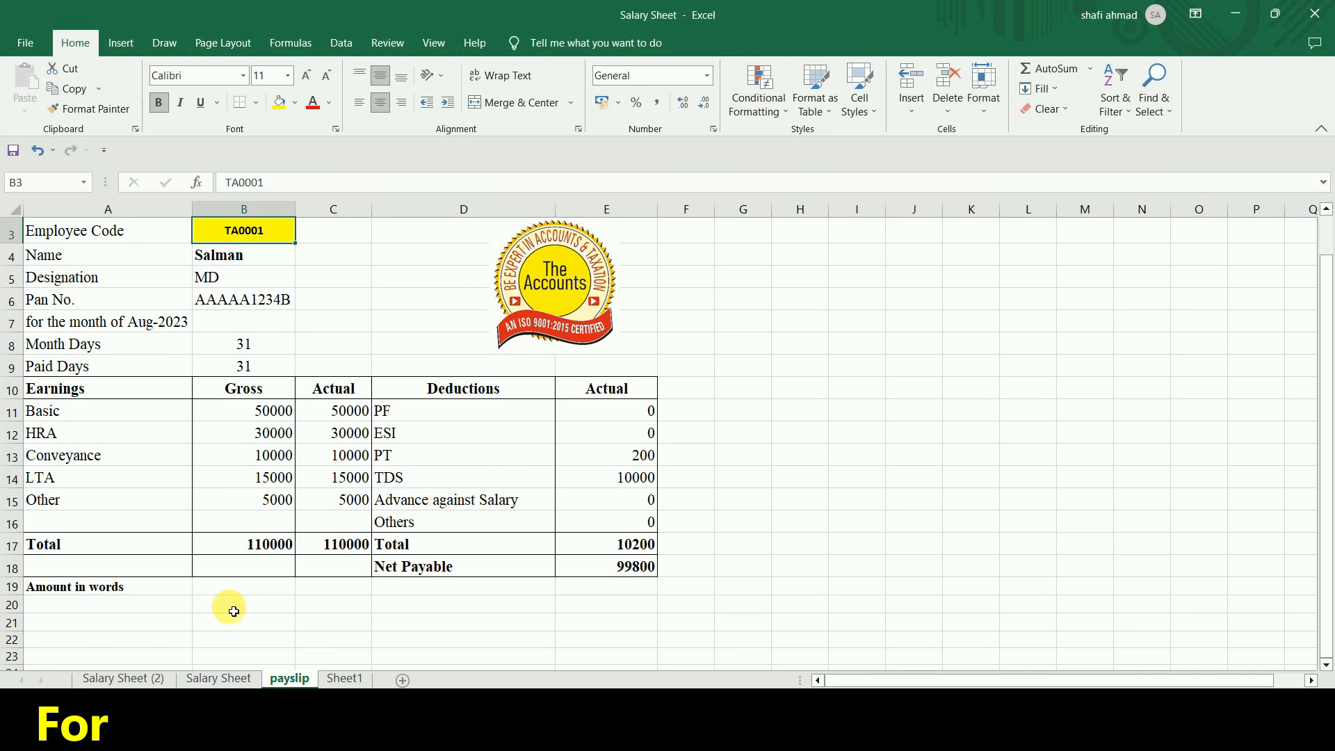
Add a new blank sheet and enter the column headings SN in A5 and NAME in B5.
{"action": "left_click", "coordinate": [213, 681]}
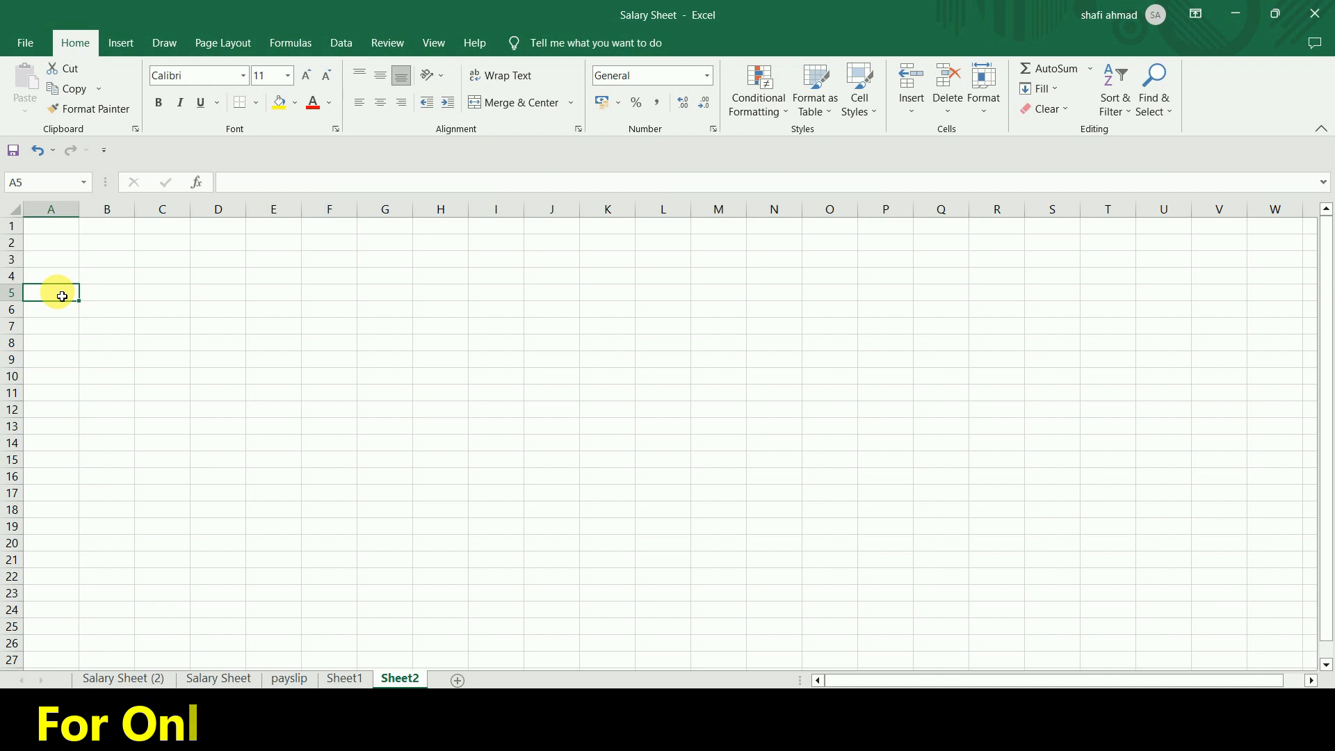
{"action": "scroll", "coordinate": [62, 297], "scroll_direction": "up", "scroll_amount": 8}
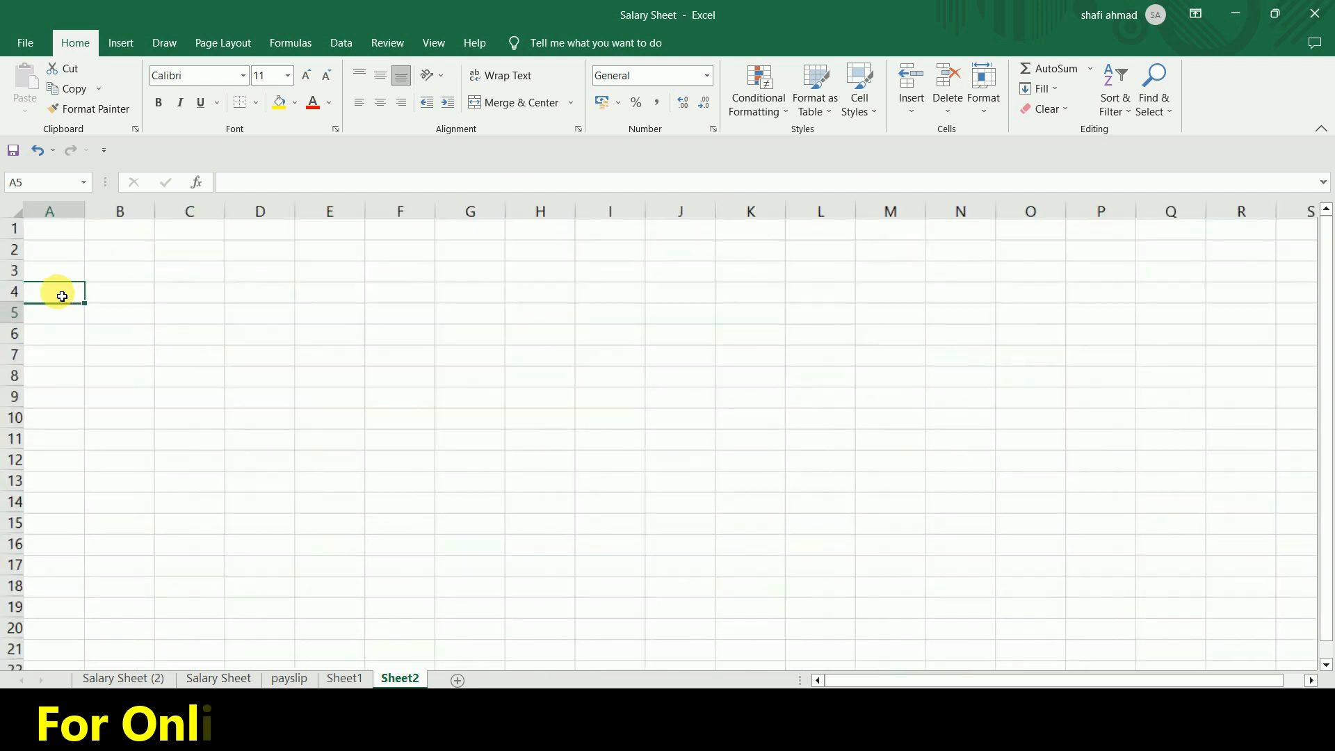
{"action": "key", "text": "Right"}
{"action": "key", "text": "Right"}
{"action": "key", "text": "Left"}
{"action": "key", "text": "Left"}
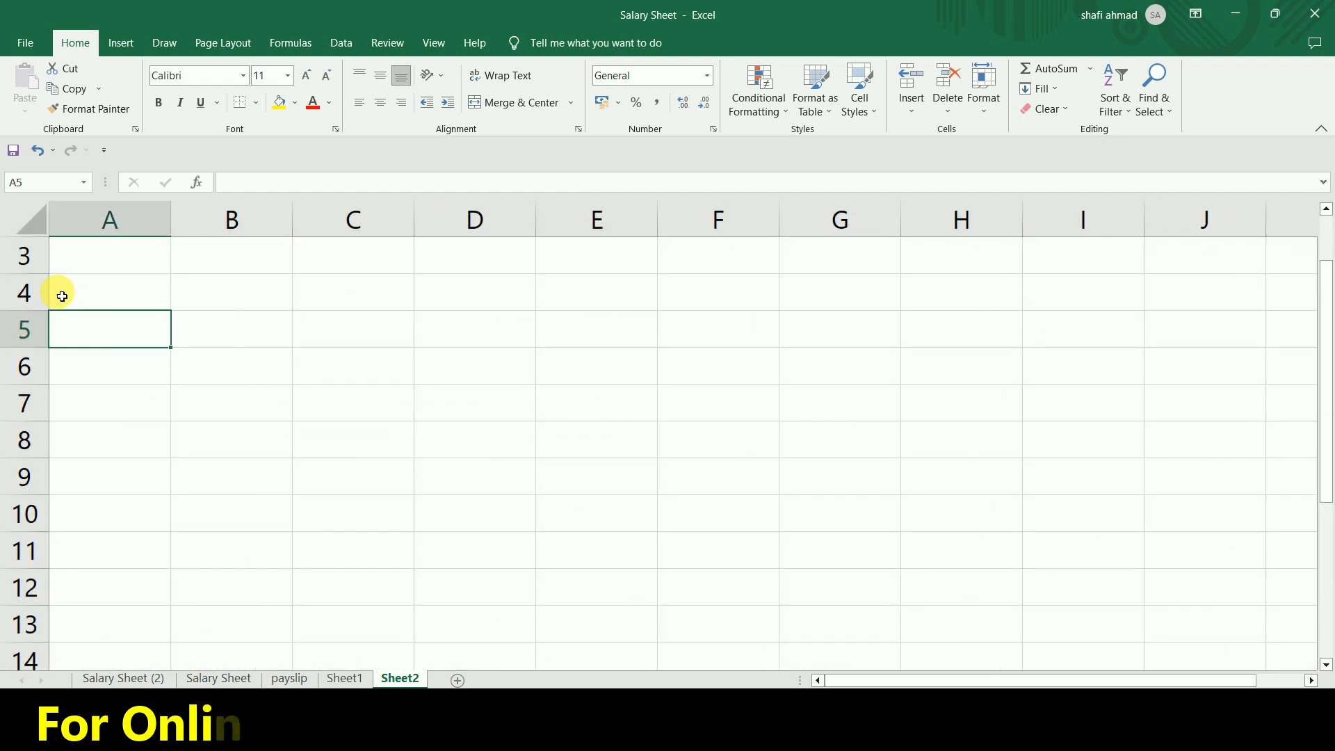
{"action": "type", "text": "SN"}
{"action": "key", "text": "Tab"}
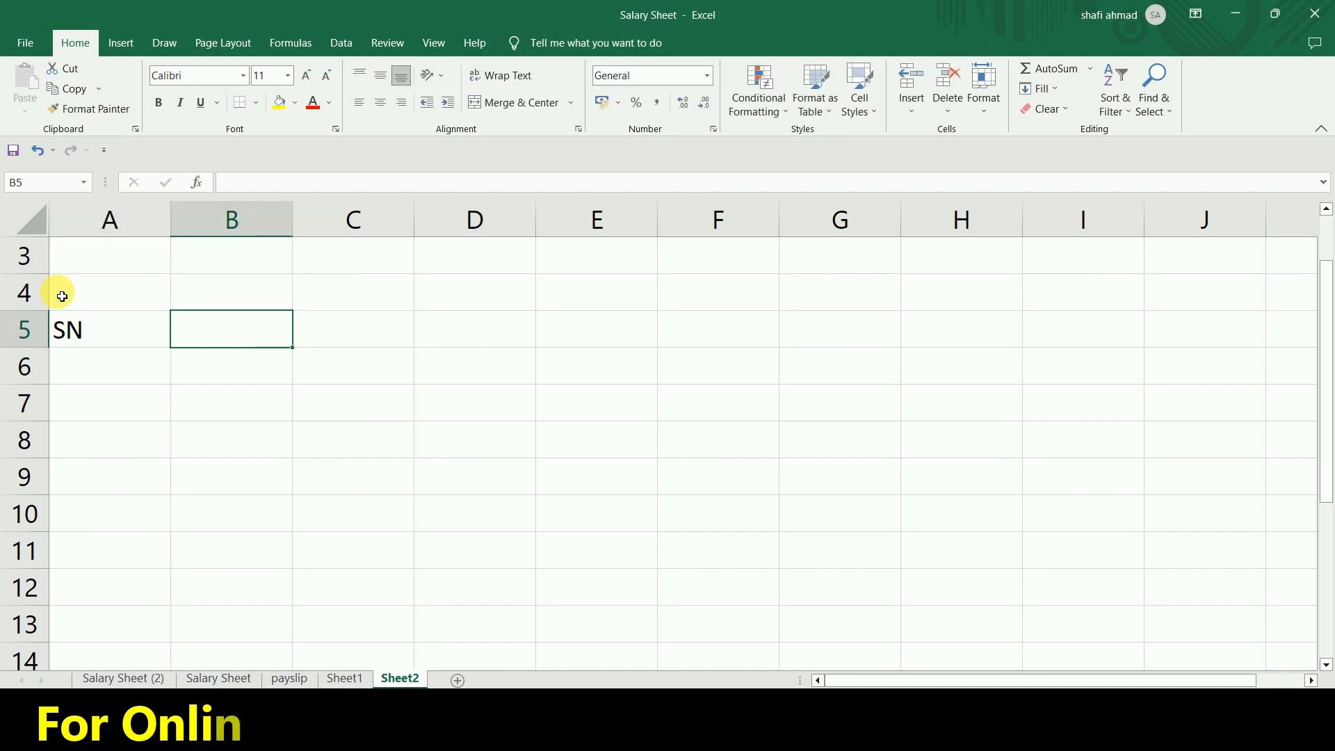
{"action": "type", "text": "NAME"}
{"action": "key", "text": "Tab"}
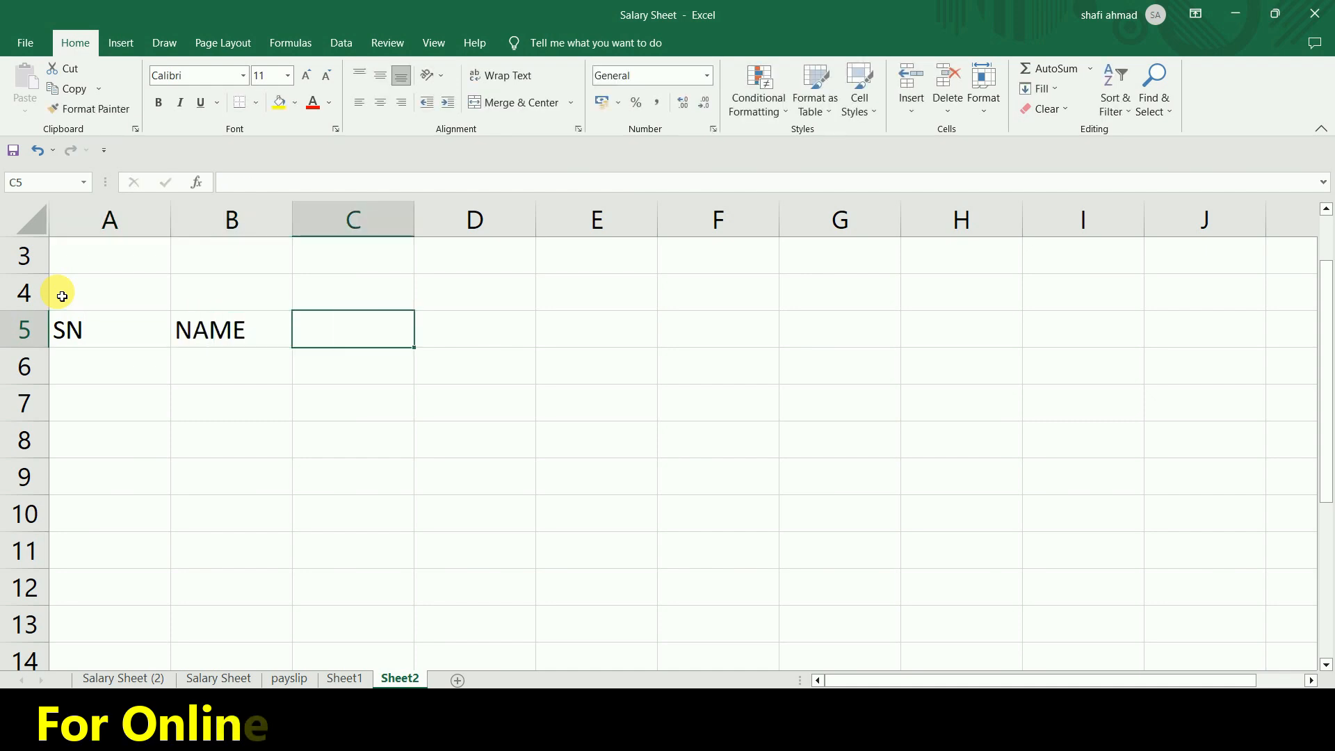
Enter the column headings DESIG, DOJ and PAN in C5 to E5.
{"action": "type", "text": "DESIG"}
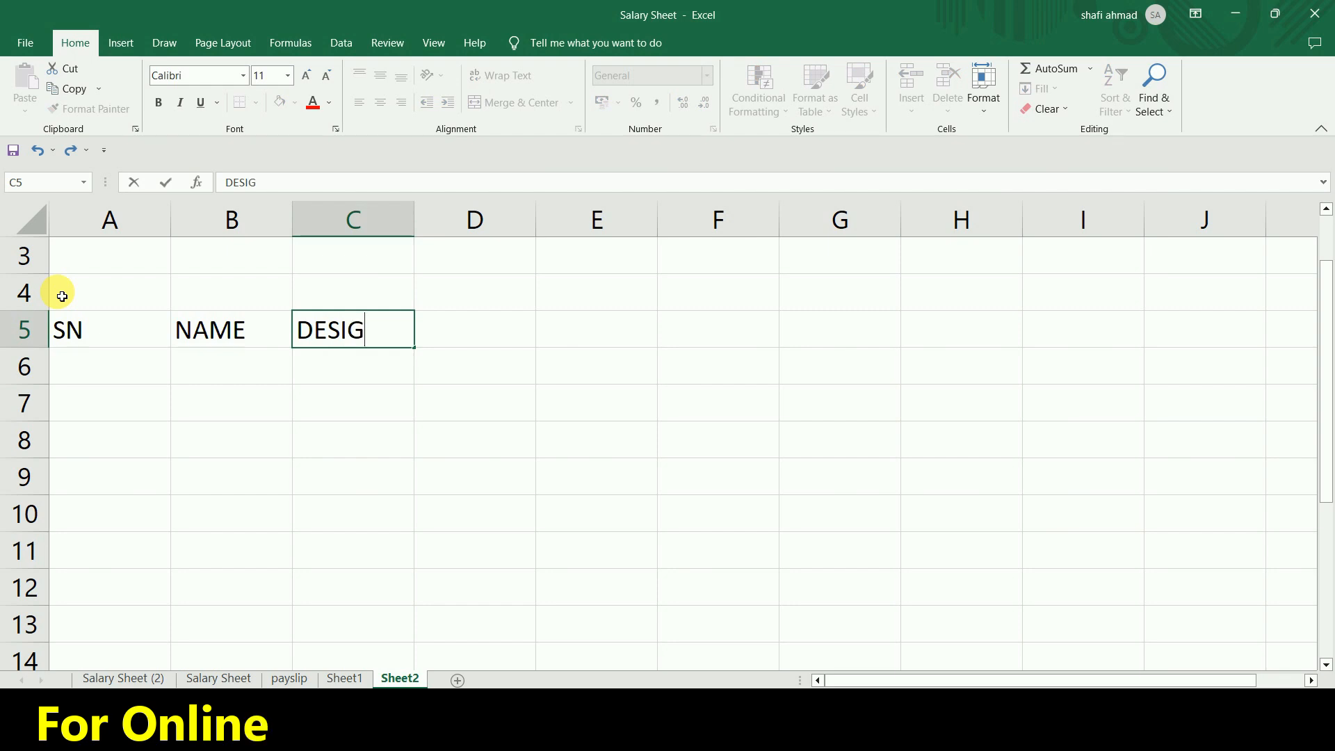
{"action": "key", "text": "Tab"}
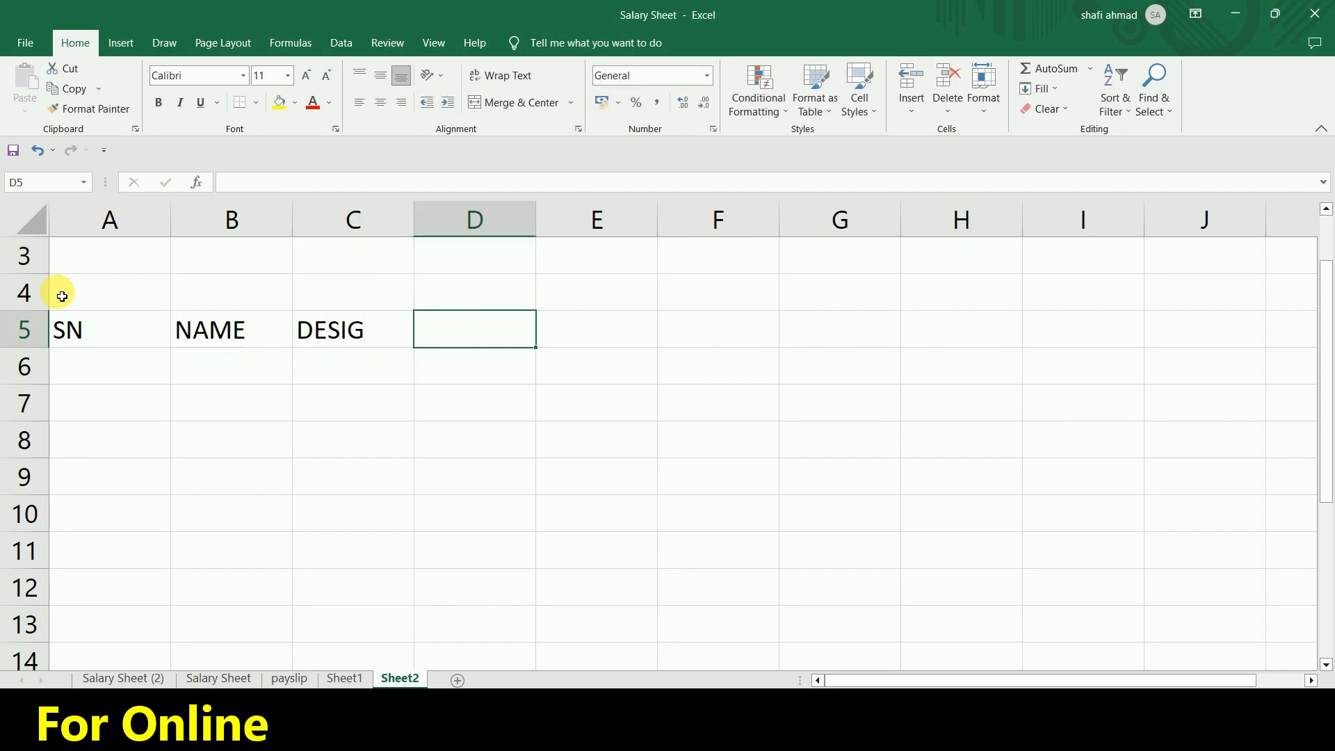
{"action": "type", "text": "DOJ"}
{"action": "key", "text": "Tab"}
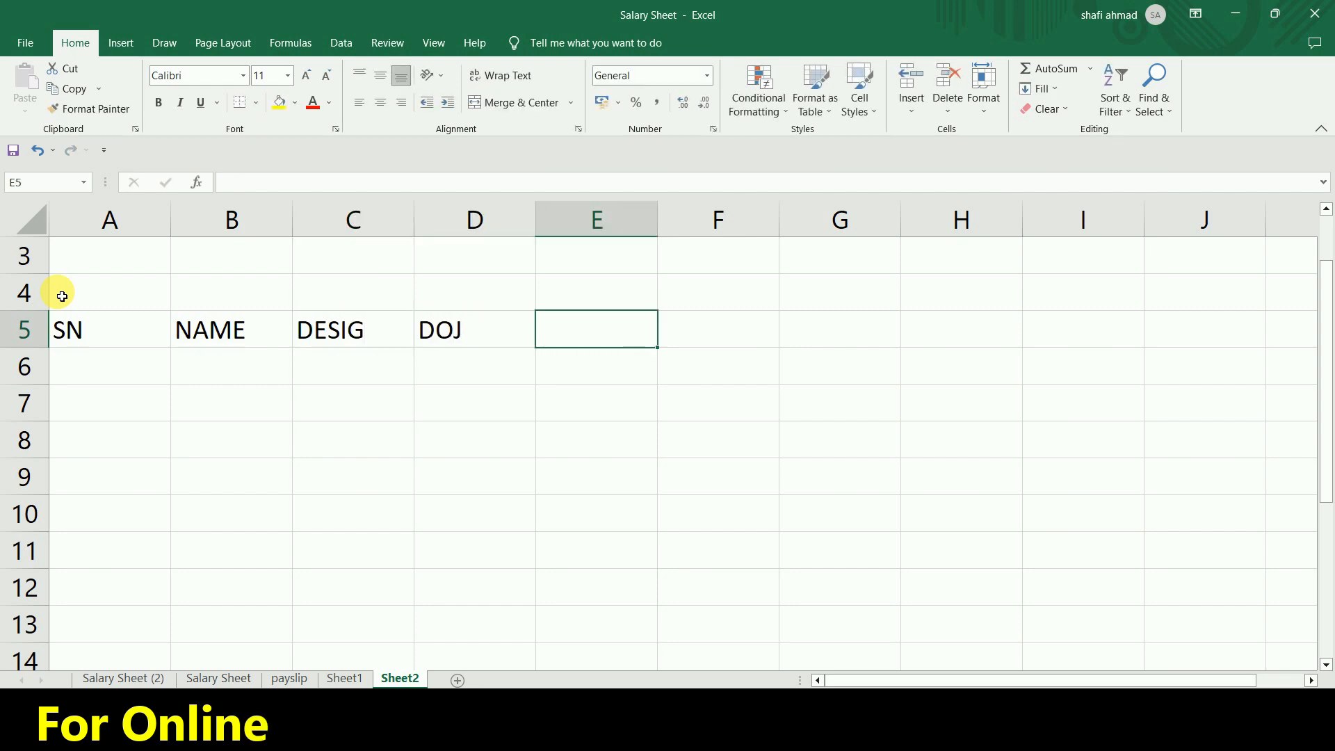
{"action": "type", "text": "PAN"}
{"action": "key", "text": "Tab"}
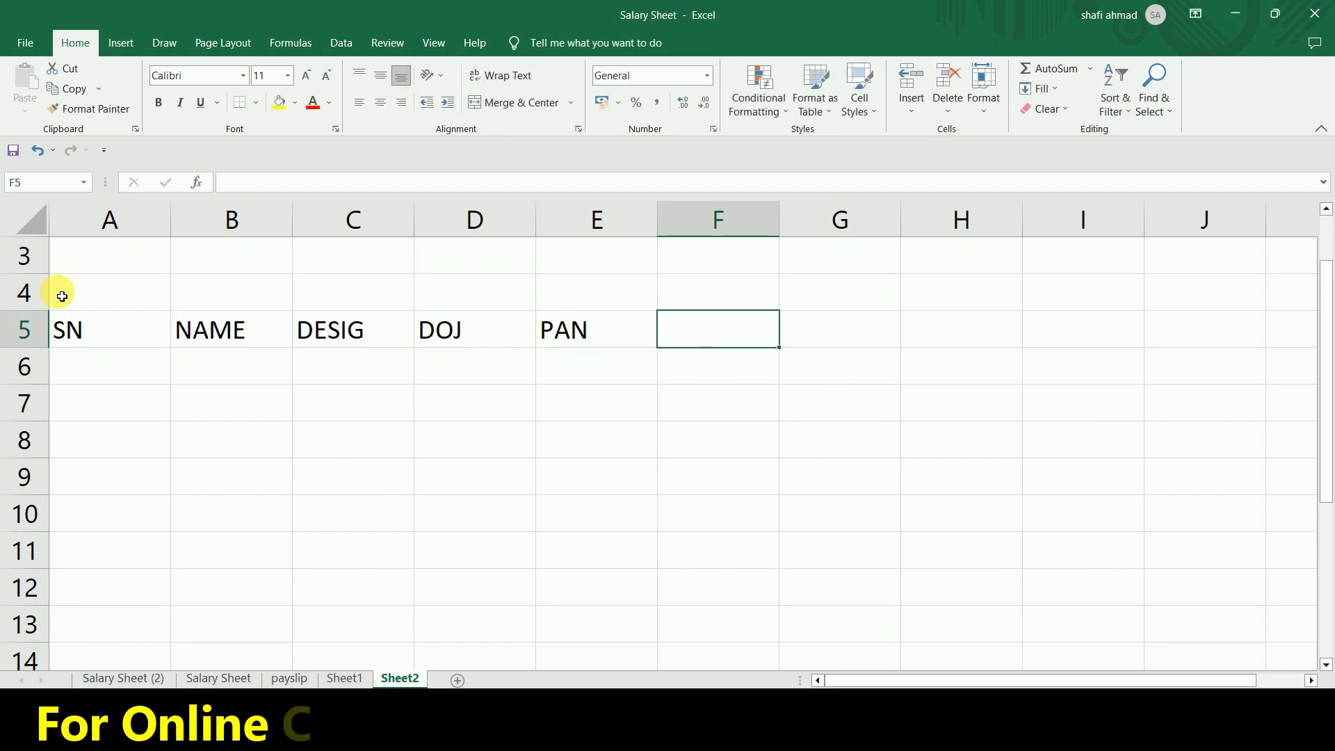
Enter the column headings PF in F5 and ESI in G5.
{"action": "type", "text": "PF"}
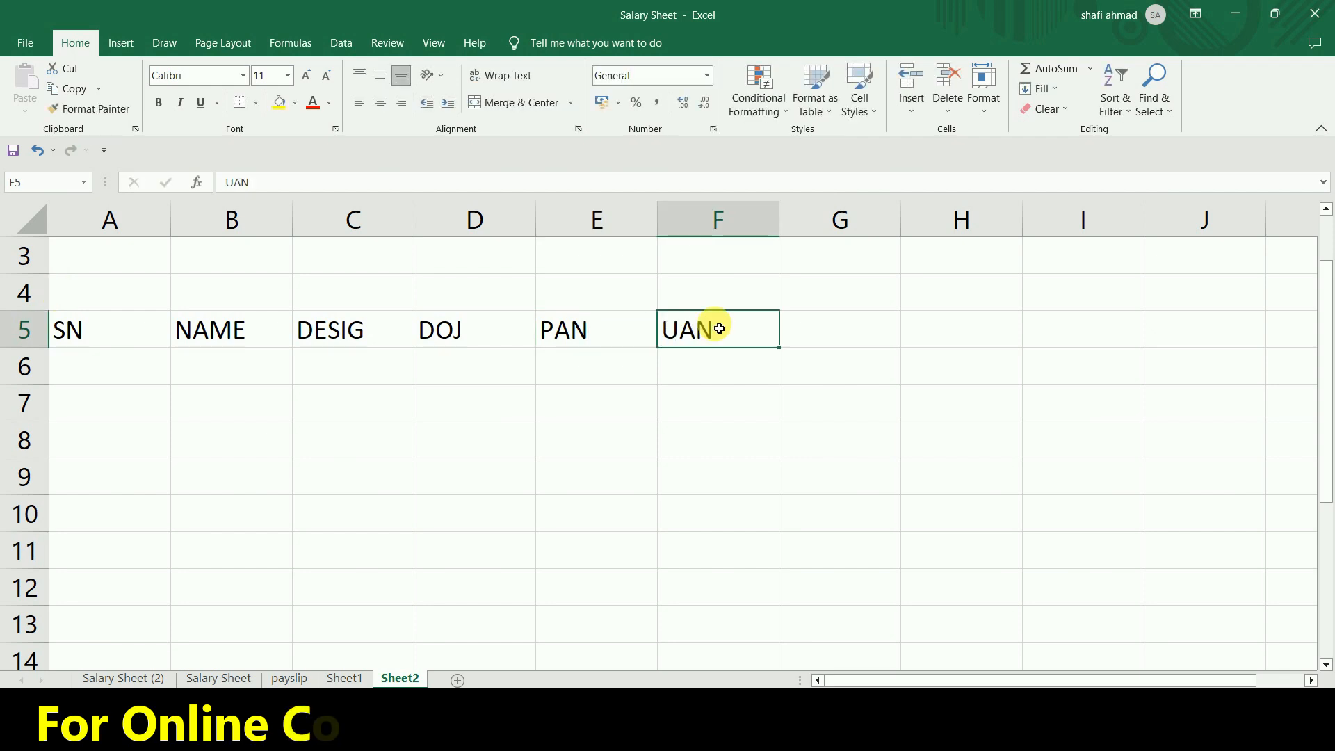
{"action": "type", "text": "JP"}
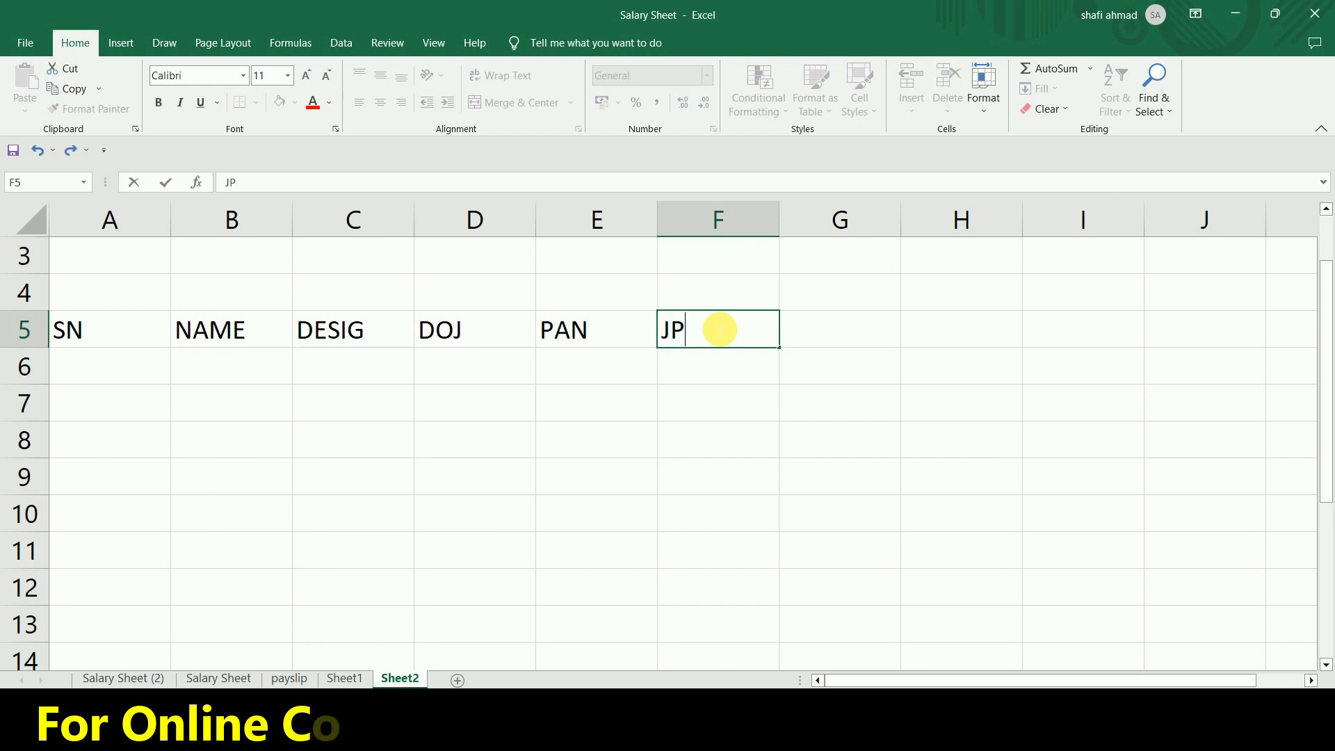
{"action": "key", "text": "BackSpace"}
{"action": "type", "text": "P"}
{"action": "key", "text": "BackSpace"}
{"action": "key", "text": "BackSpace"}
{"action": "type", "text": "PF"}
{"action": "key", "text": "Tab"}
{"action": "type", "text": "E"}
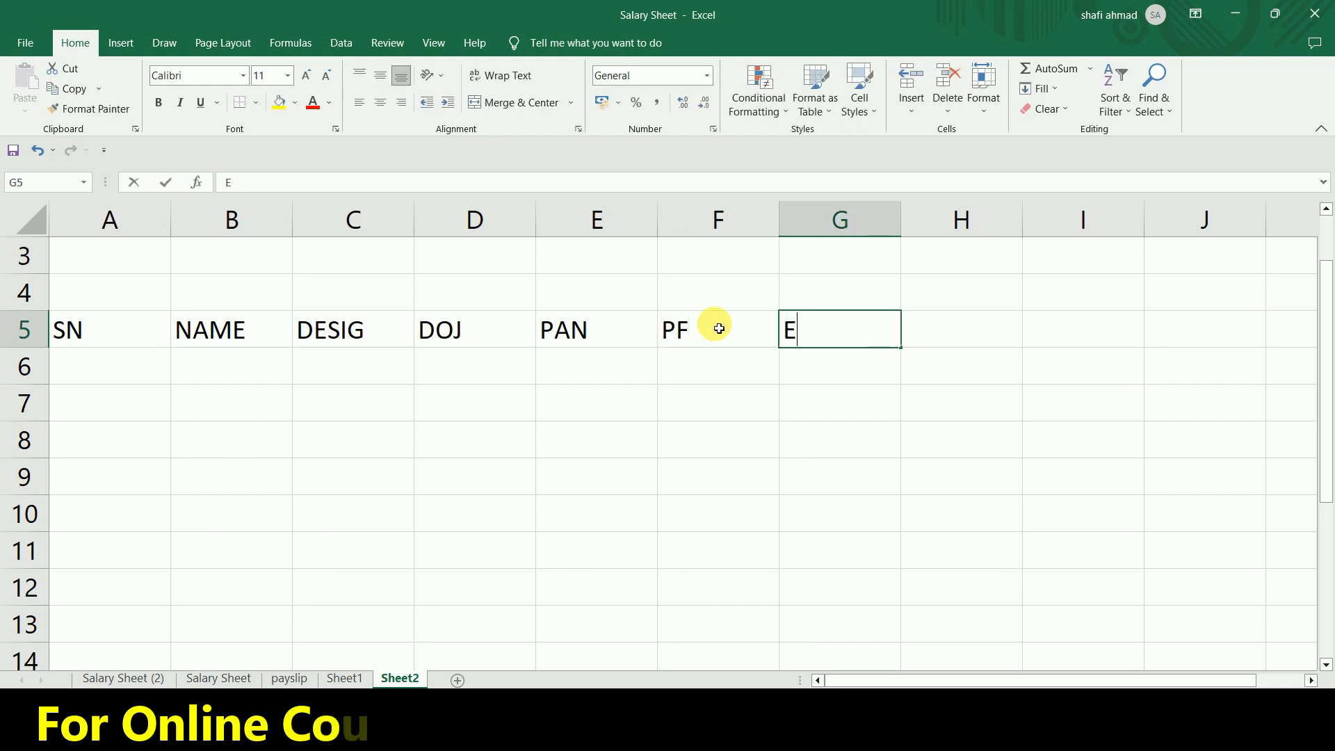
{"action": "type", "text": "SI"}
{"action": "key", "text": "Tab"}
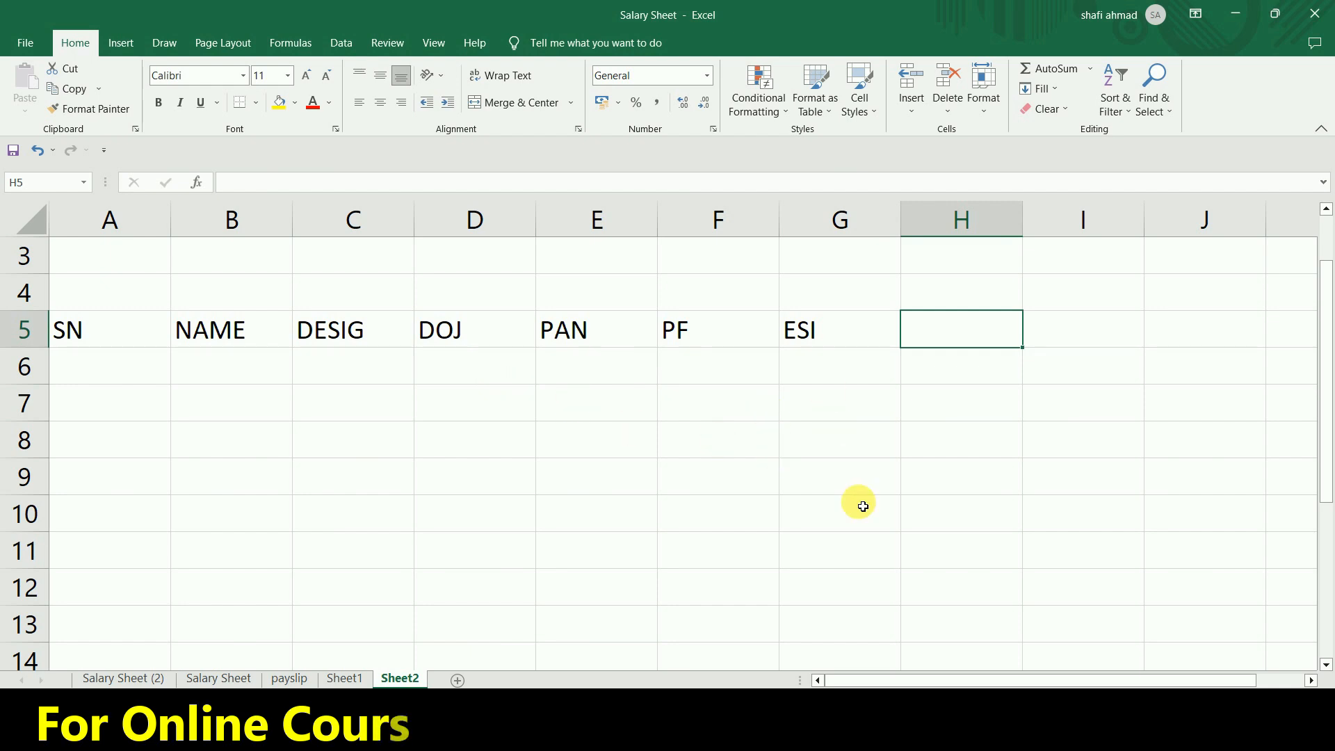
Enter the column heading BANK in H5.
{"action": "type", "text": "BANBK"}
{"action": "key", "text": "BackSpace"}
{"action": "key", "text": "BackSpace"}
{"action": "key", "text": "BackSpace"}
{"action": "type", "text": "NK"}
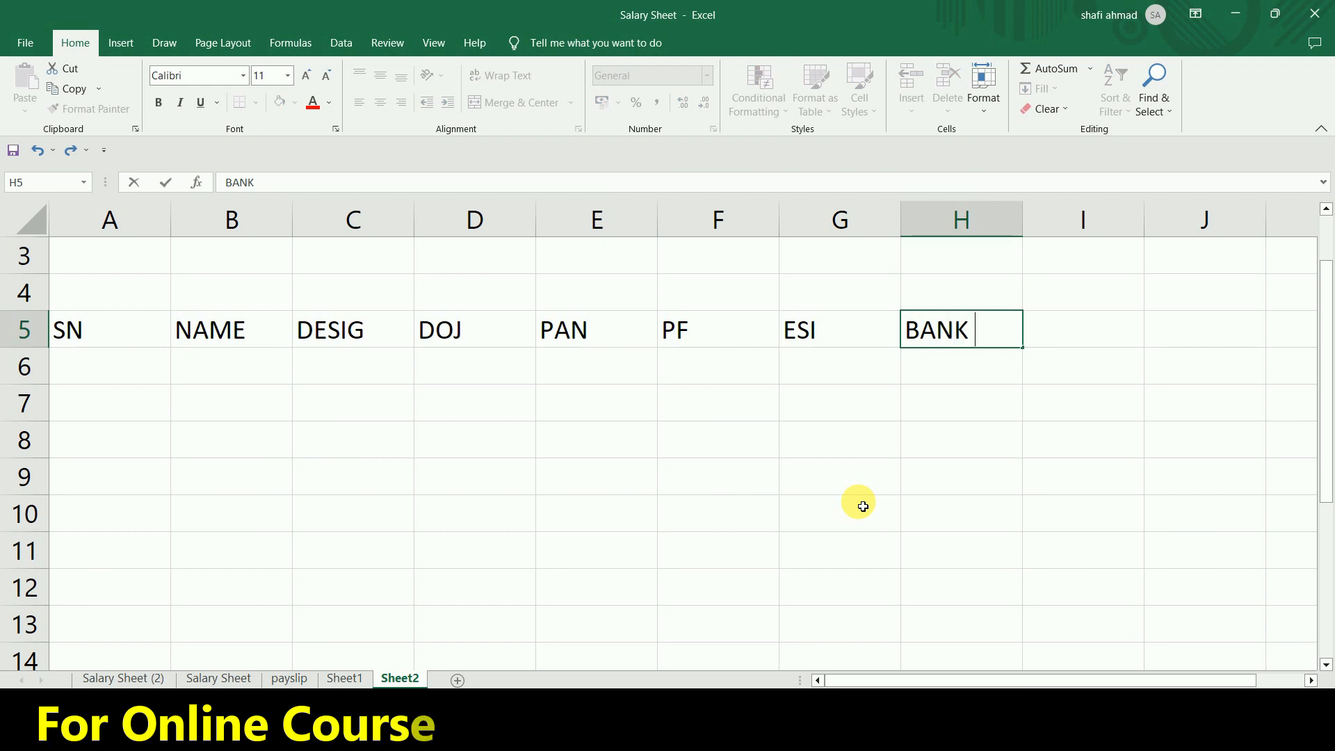
{"action": "key", "text": "Tab"}
Merge and center A4:H4 above the column headings and enter the title EMPLOYEE DETAILS.
{"action": "left_click_drag", "start_coordinate": [968, 301], "coordinate": [87, 312]}
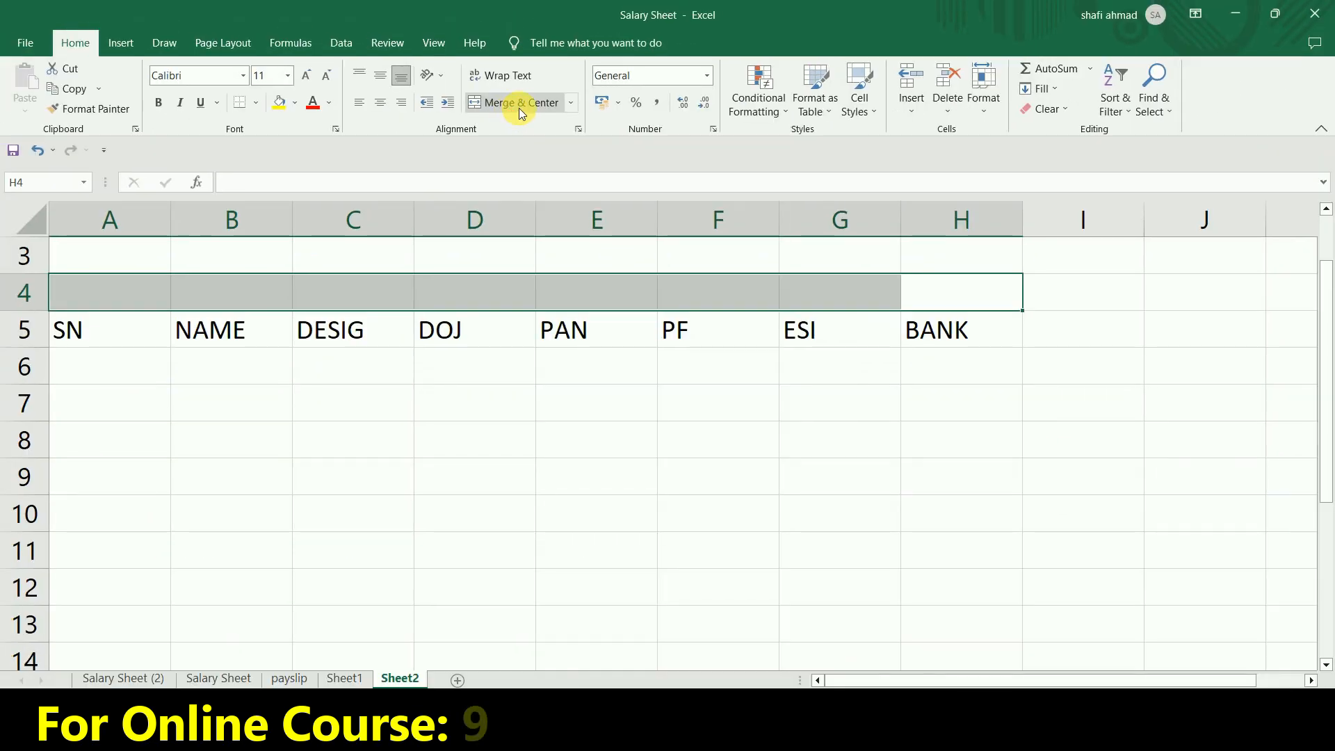
{"action": "left_click", "coordinate": [527, 102]}
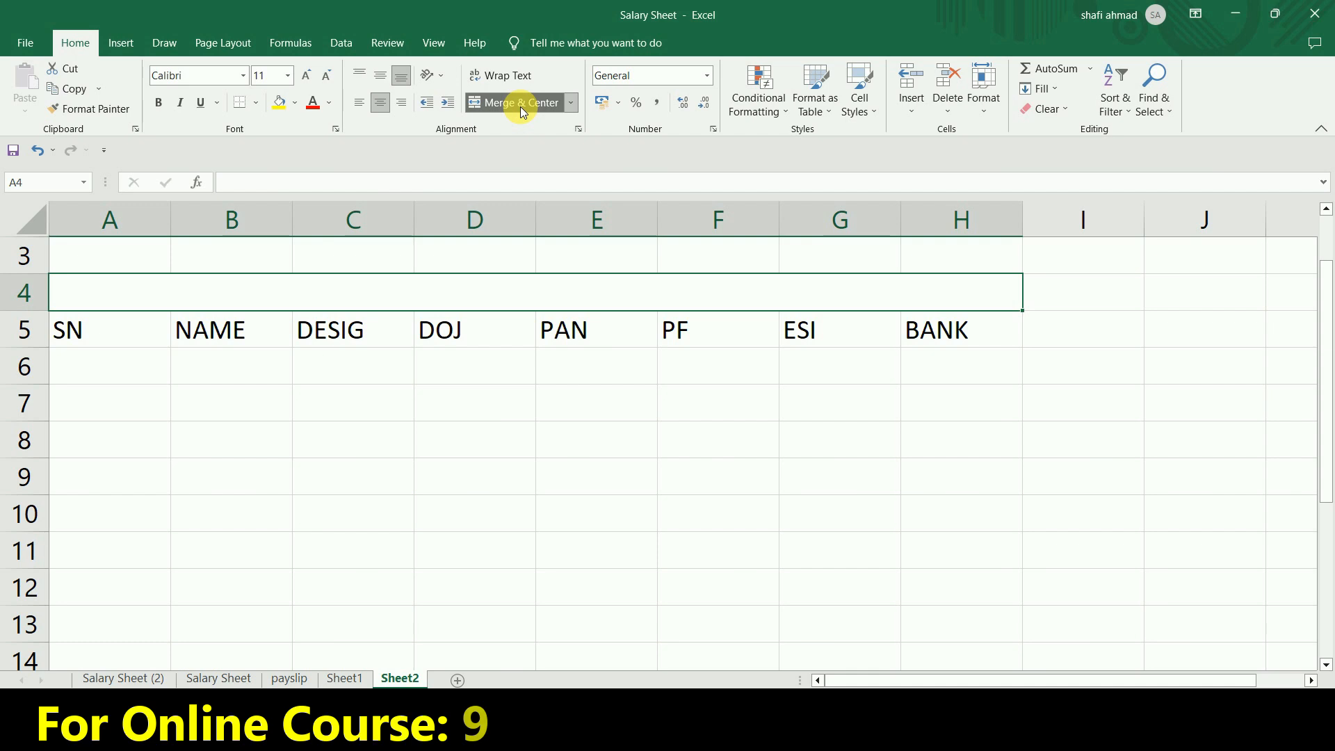
{"action": "type", "text": "EMPLOYEE DETAILS"}
{"action": "key", "text": "Return"}
{"action": "left_click", "coordinate": [525, 292]}
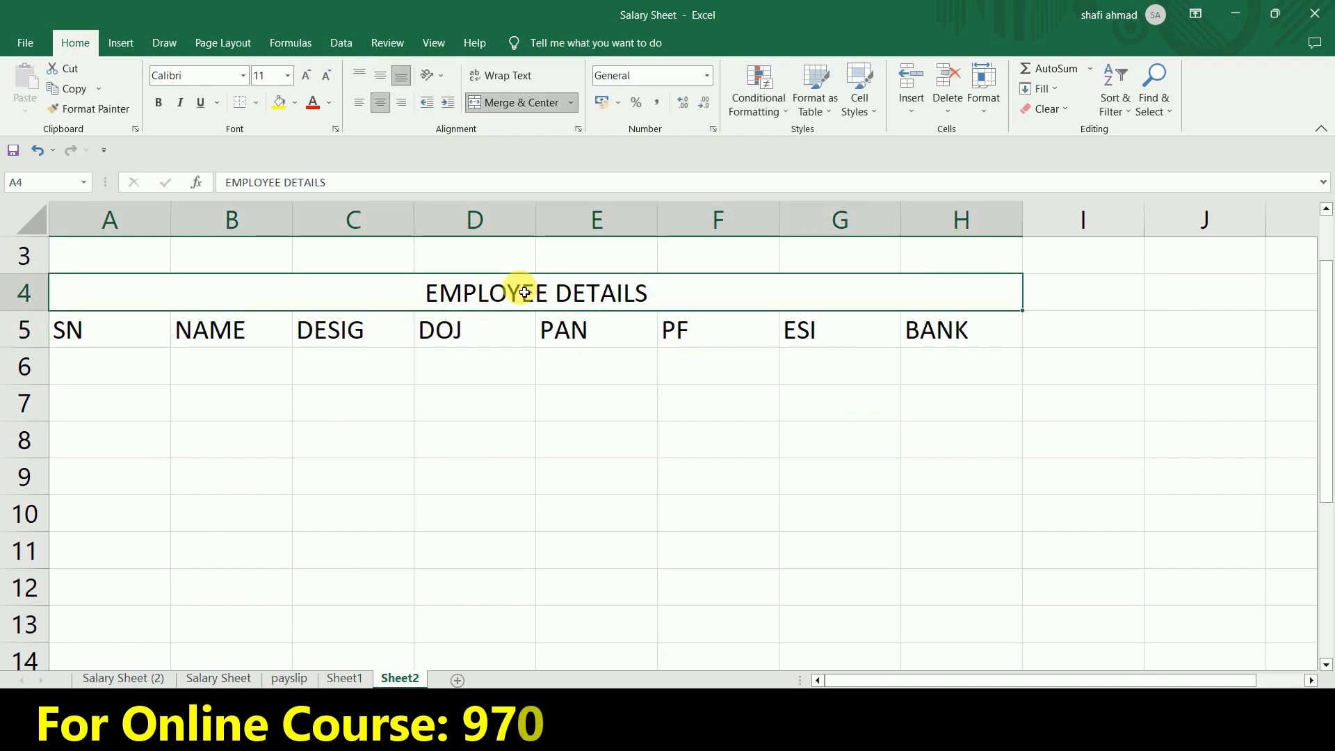
{"action": "key", "text": "Return"}
Apply All Borders to the EMPLOYEE DETAILS title and the column headings in A4:H5.
{"action": "left_click", "coordinate": [525, 293]}
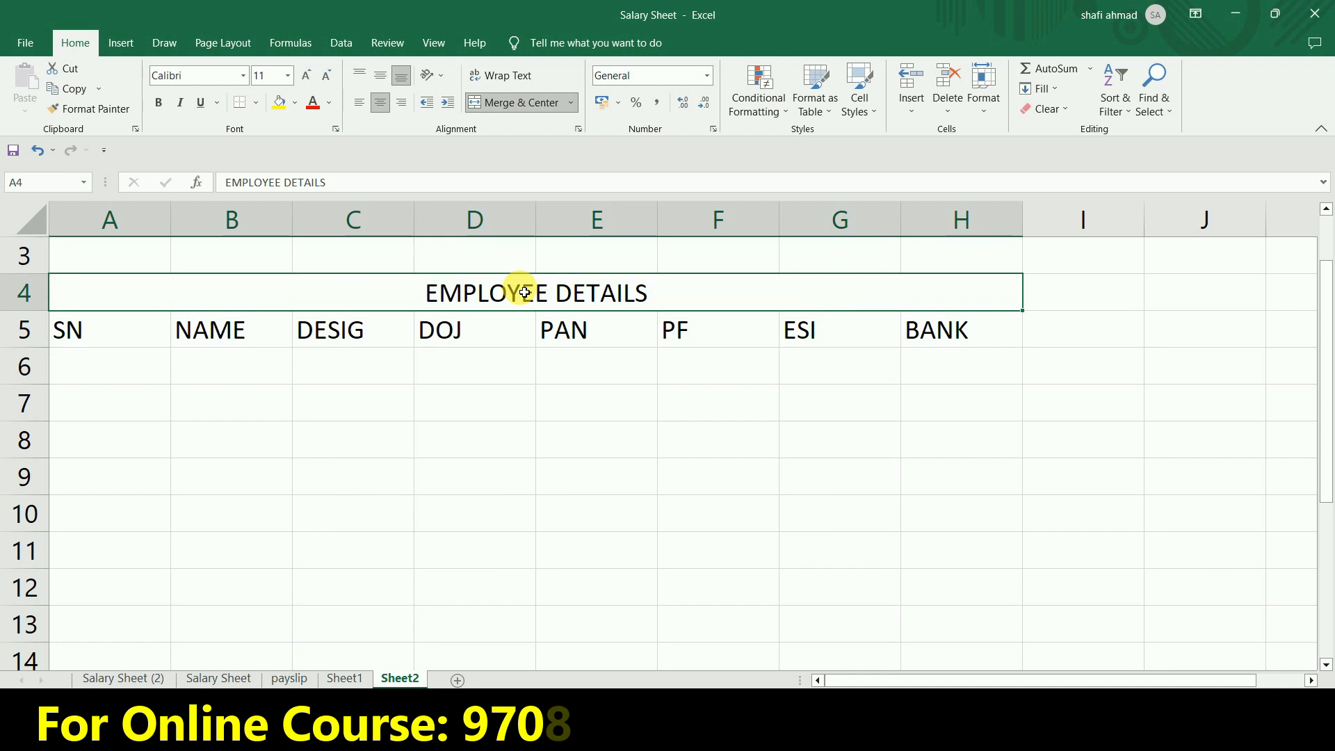
{"action": "key", "text": "shift+Down"}
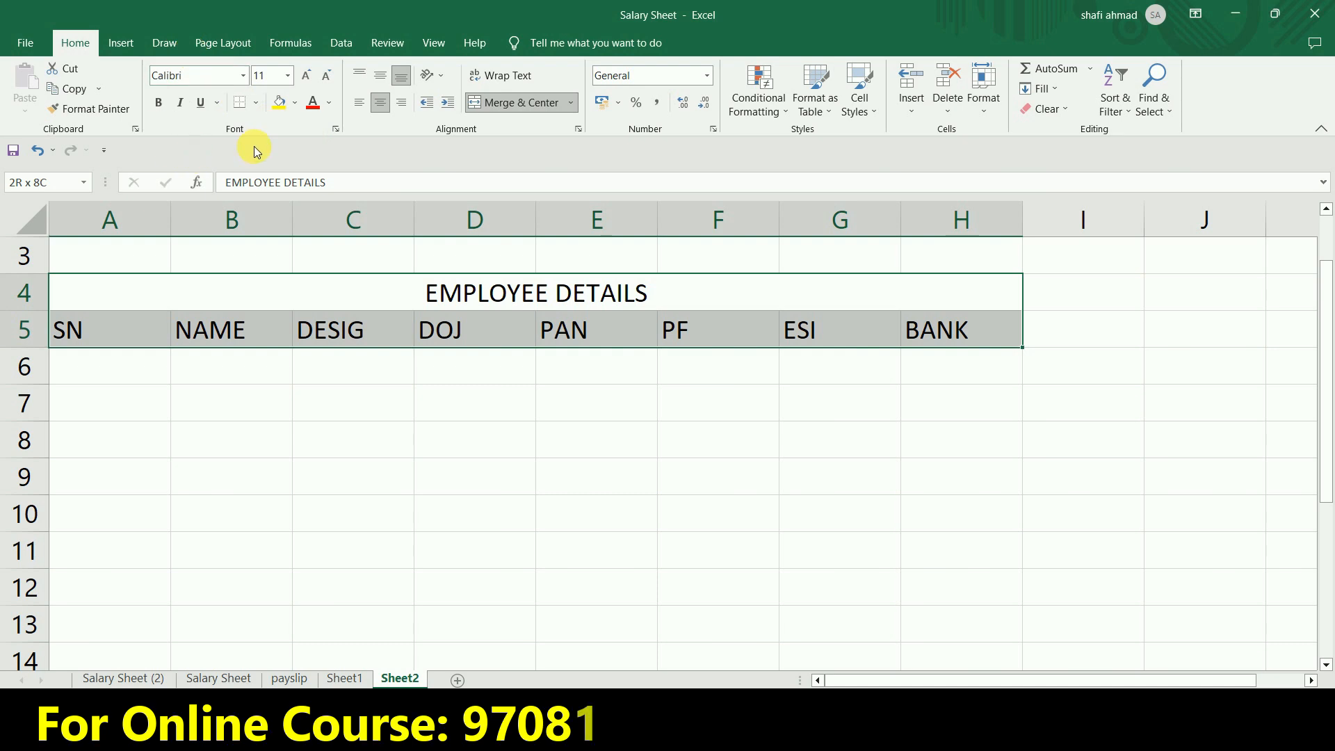
{"action": "left_click", "coordinate": [255, 102]}
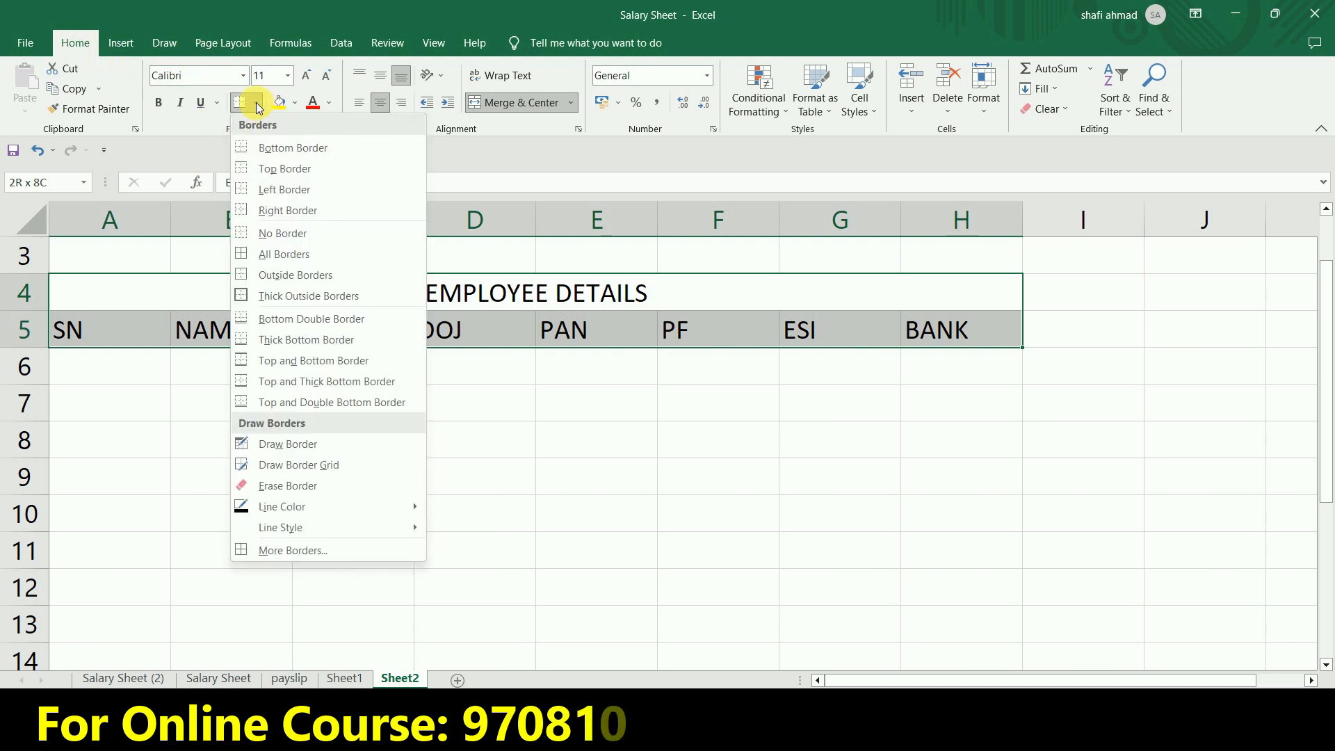
{"action": "left_click", "coordinate": [282, 254]}
{"action": "left_click", "coordinate": [513, 441]}
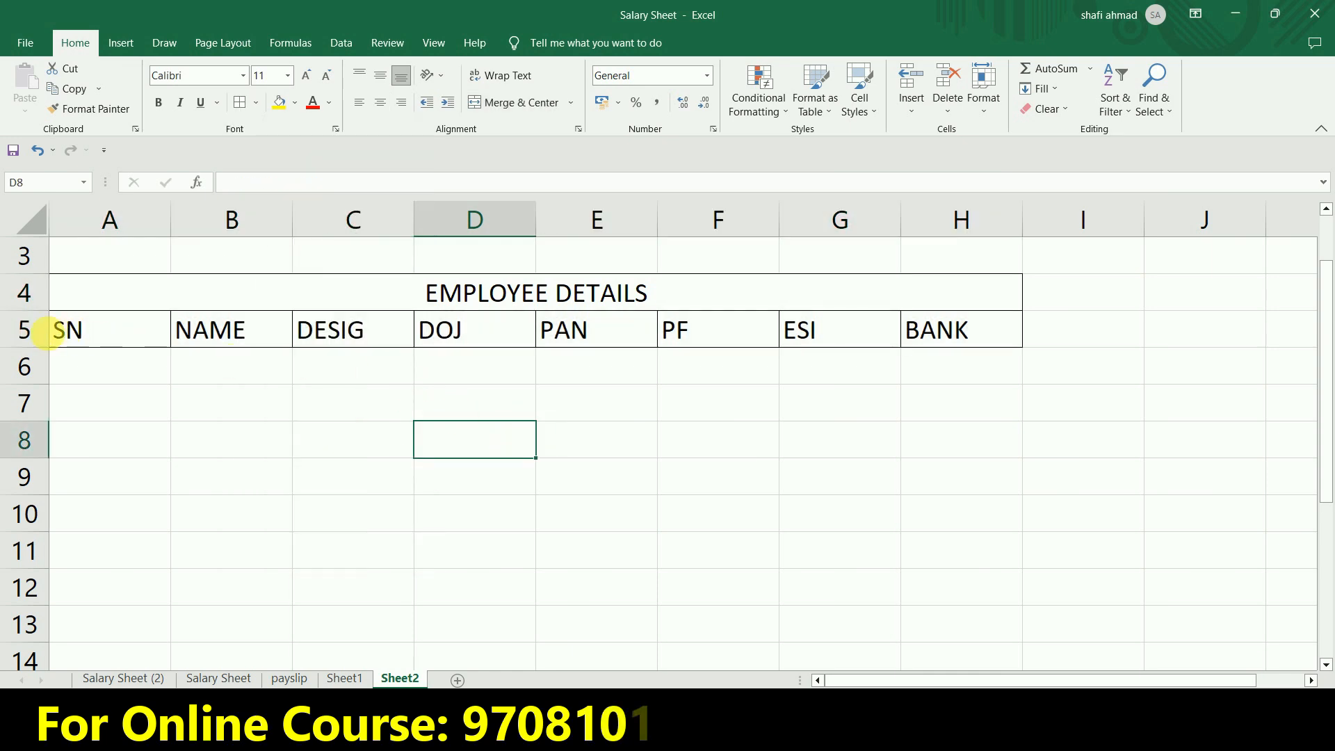
Center the contents of row 5, which holds the employee column headings, horizontally.
{"action": "left_click", "coordinate": [46, 340]}
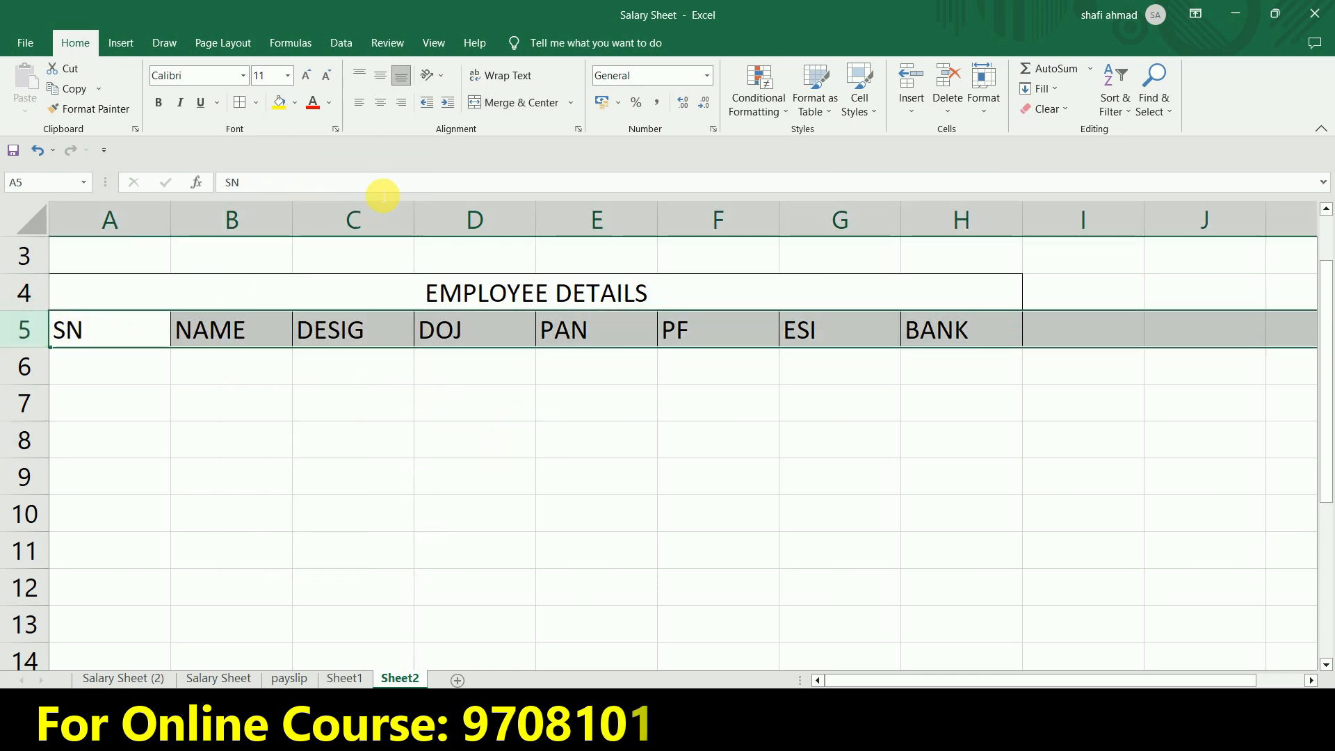
{"action": "left_click", "coordinate": [381, 104]}
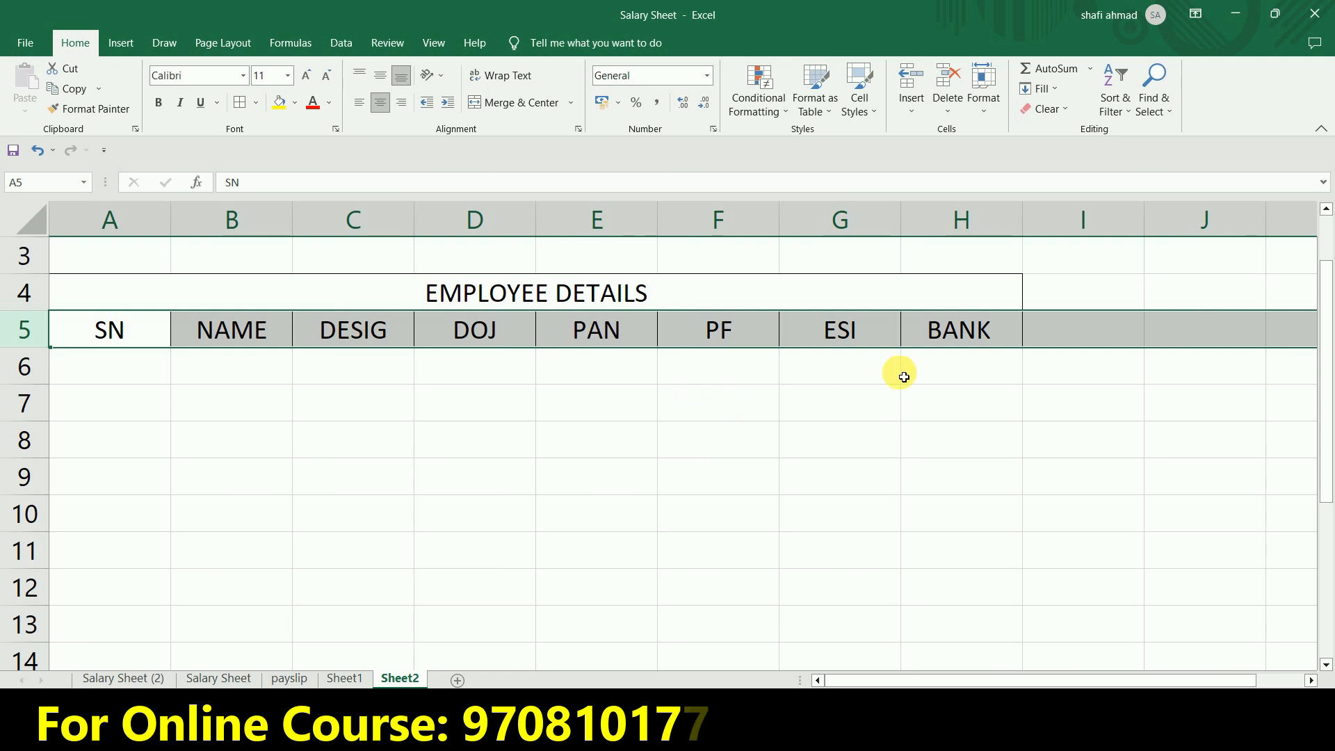
Enter the column headings BASIC in I5 and DA in J5, beside the BANK column.
{"action": "left_click", "coordinate": [986, 290]}
{"action": "key", "text": "Right"}
{"action": "key", "text": "Right"}
{"action": "key", "text": "Right"}
{"action": "key", "text": "Left"}
{"action": "key", "text": "Left"}
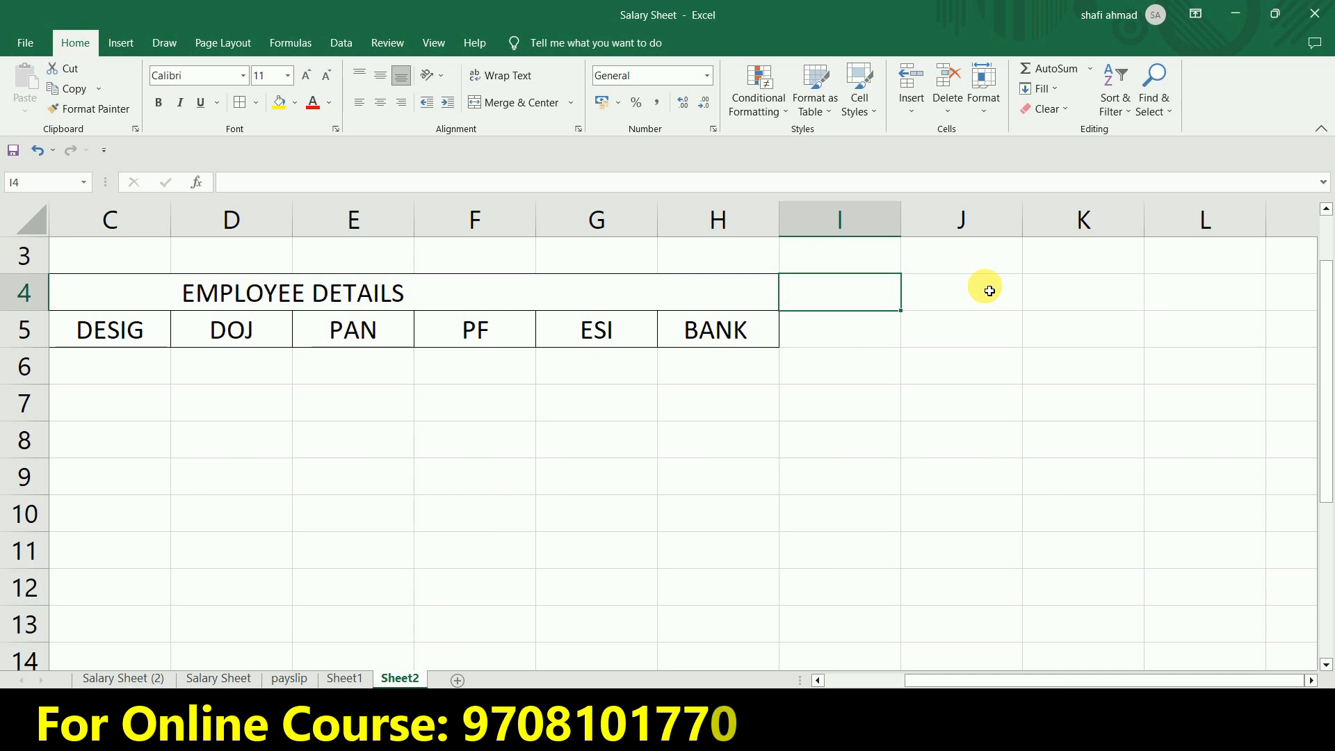
{"action": "key", "text": "Down"}
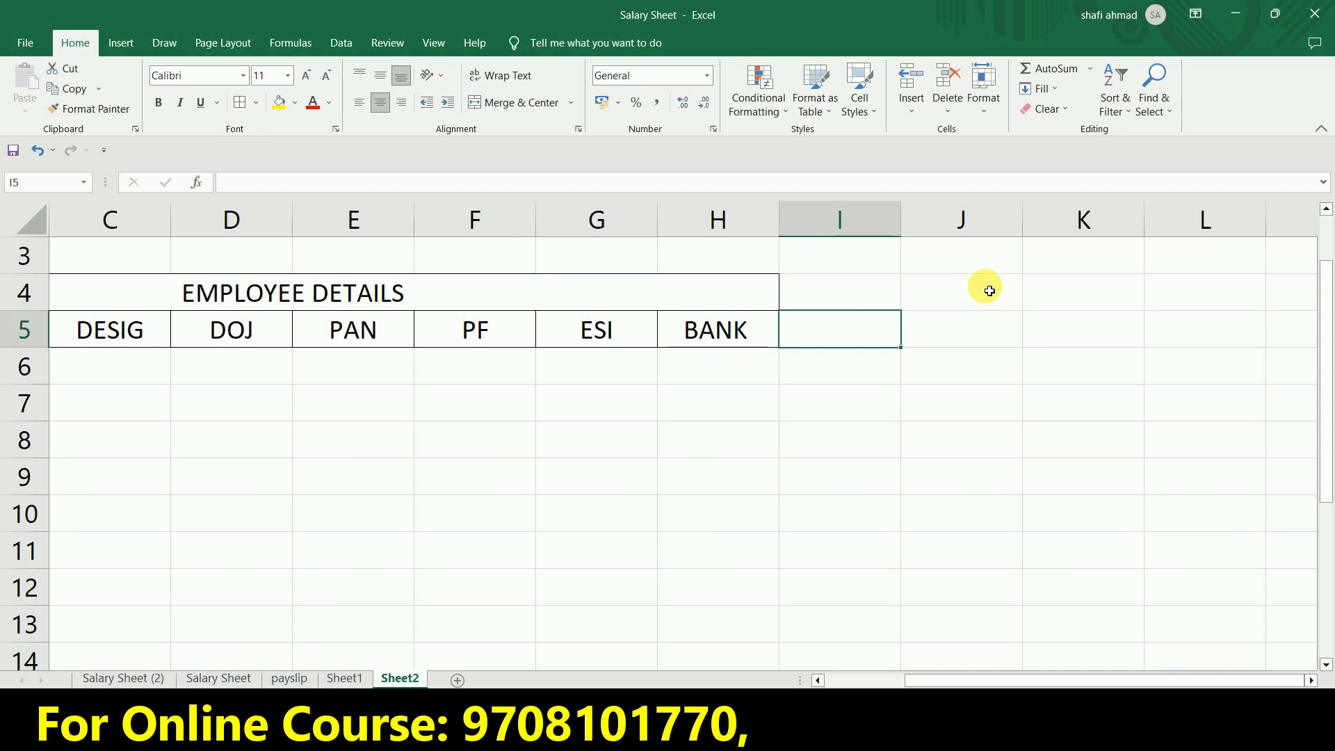
{"action": "scroll", "coordinate": [663, 483], "scroll_direction": "right", "scroll_amount": 3}
{"action": "type", "text": "BAA"}
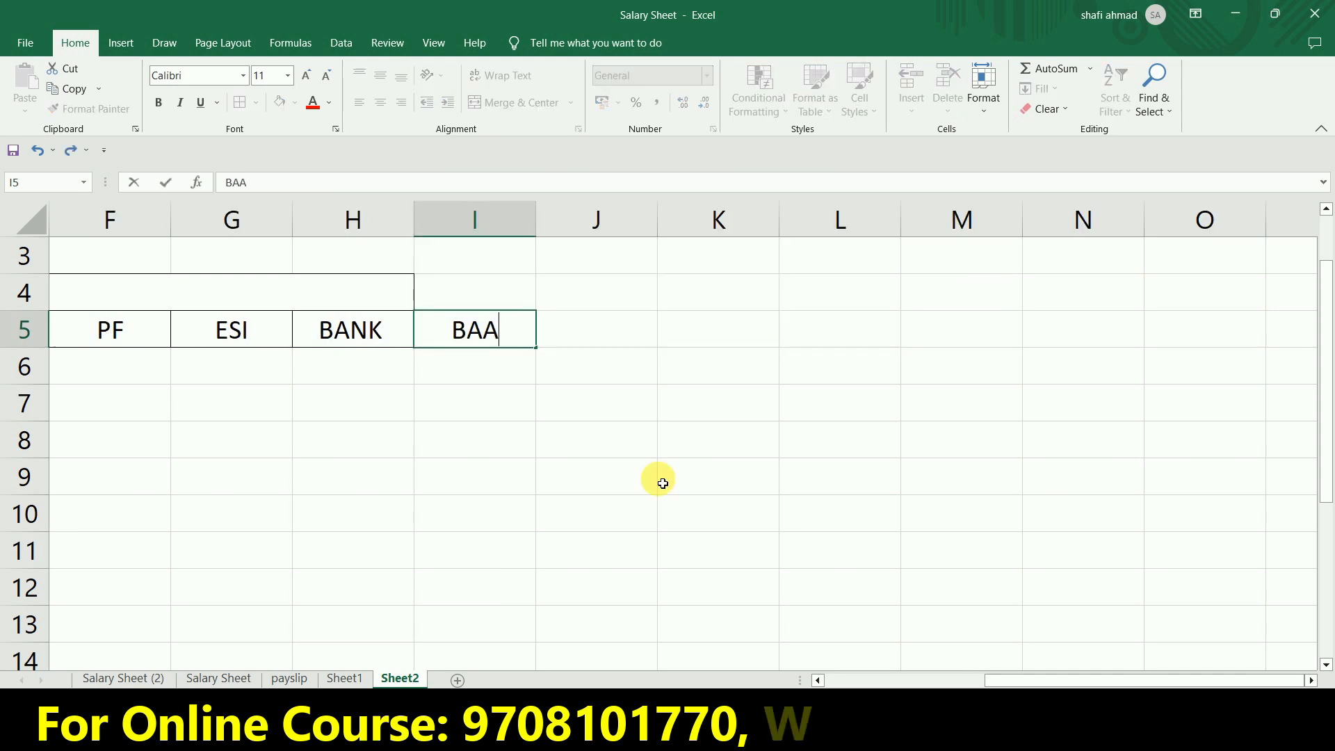
{"action": "key", "text": "BackSpace"}
{"action": "type", "text": "SIC"}
{"action": "key", "text": "Tab"}
{"action": "type", "text": "DA"}
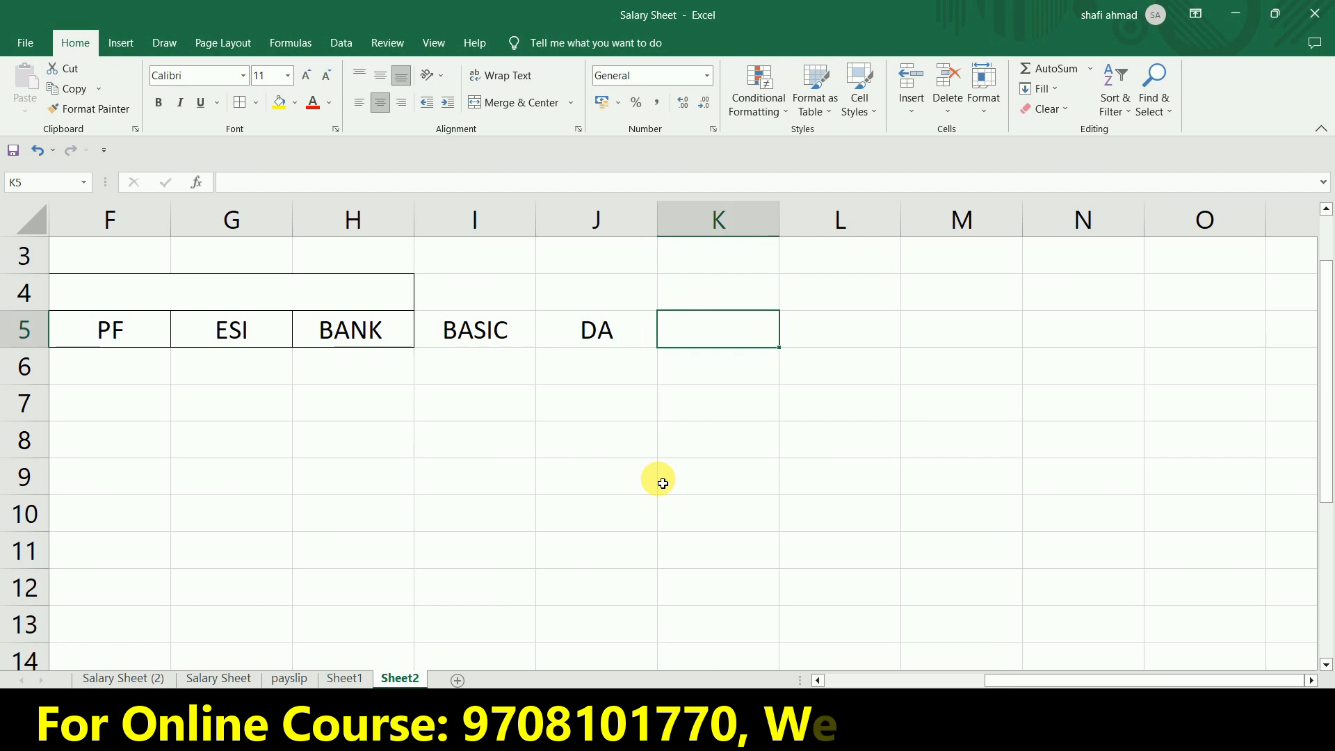
Enter the column headings HRA in K5 and LTA in L5.
{"action": "type", "text": "HRA"}
{"action": "key", "text": "Tab"}
{"action": "type", "text": "LTA"}
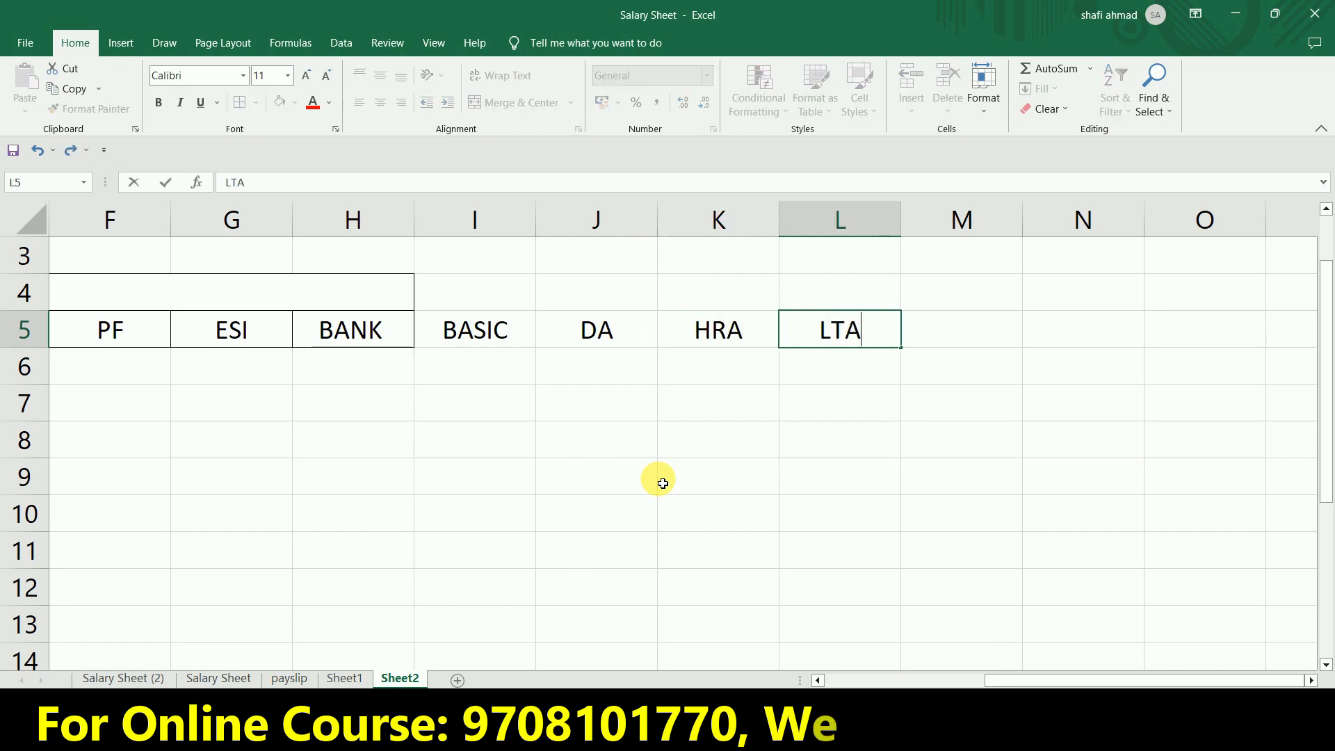
{"action": "key", "text": "Tab"}
Enter the column headings MEDICAL in M5 and OTHER in N5.
{"action": "type", "text": "MEDICAL"}
{"action": "key", "text": "Tab"}
{"action": "type", "text": "OH"}
{"action": "type", "text": "HER"}
{"action": "key", "text": "Tab"}
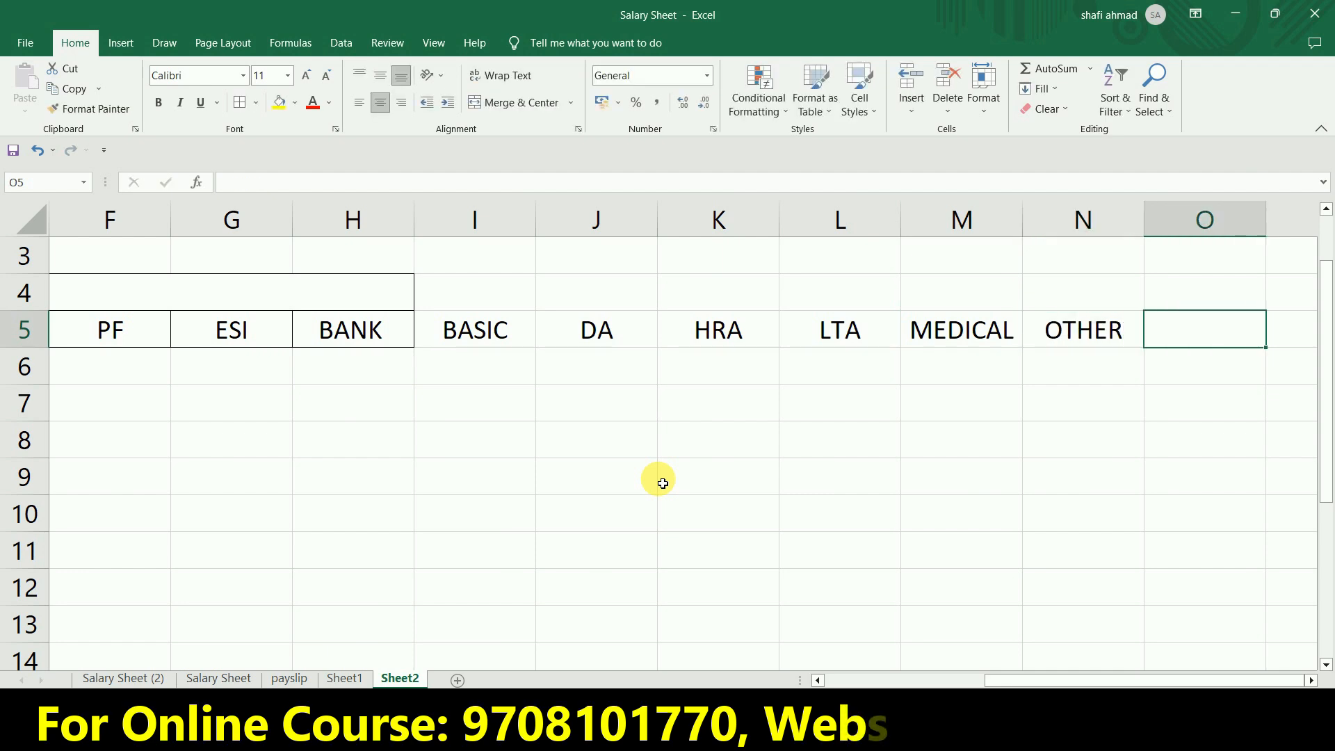
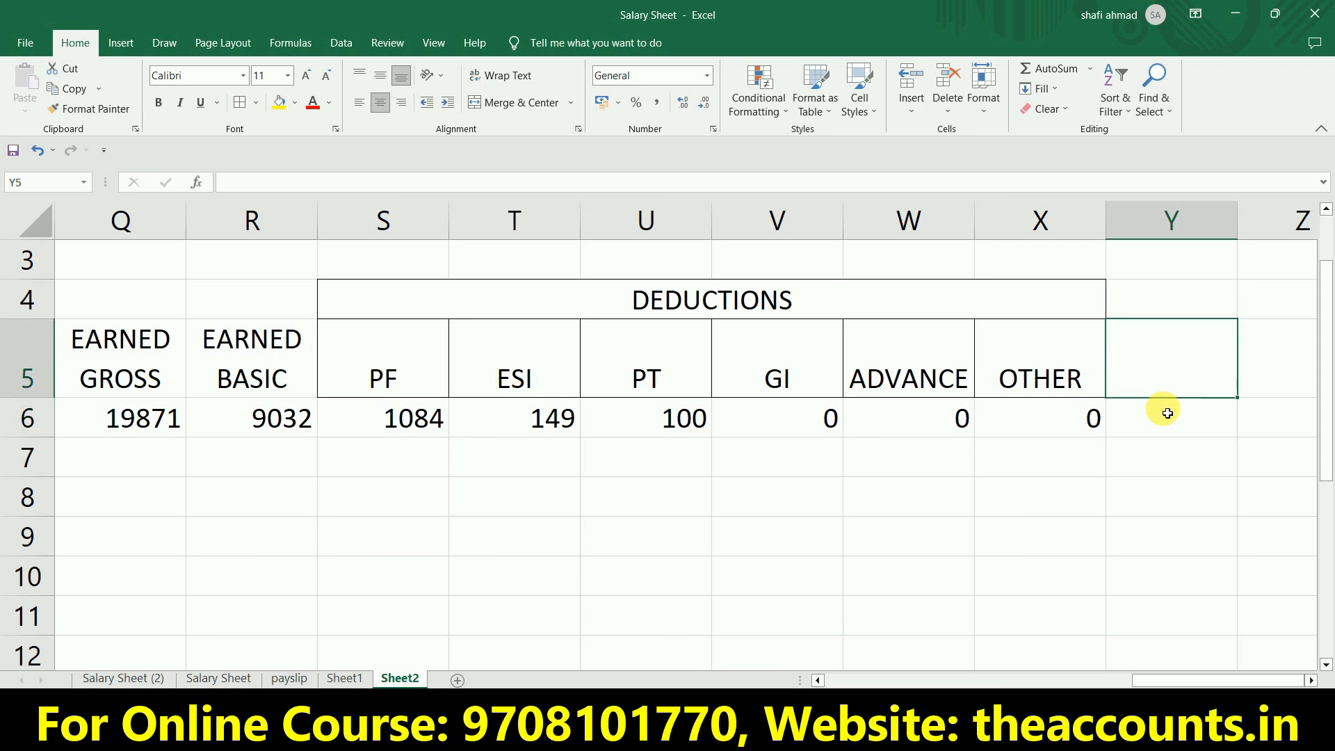
Enter the column headings TOTOL DEDUCTIONS in Y5 and NET SALARY in Z5, beside the deductions section.
{"action": "type", "text": "TO"}
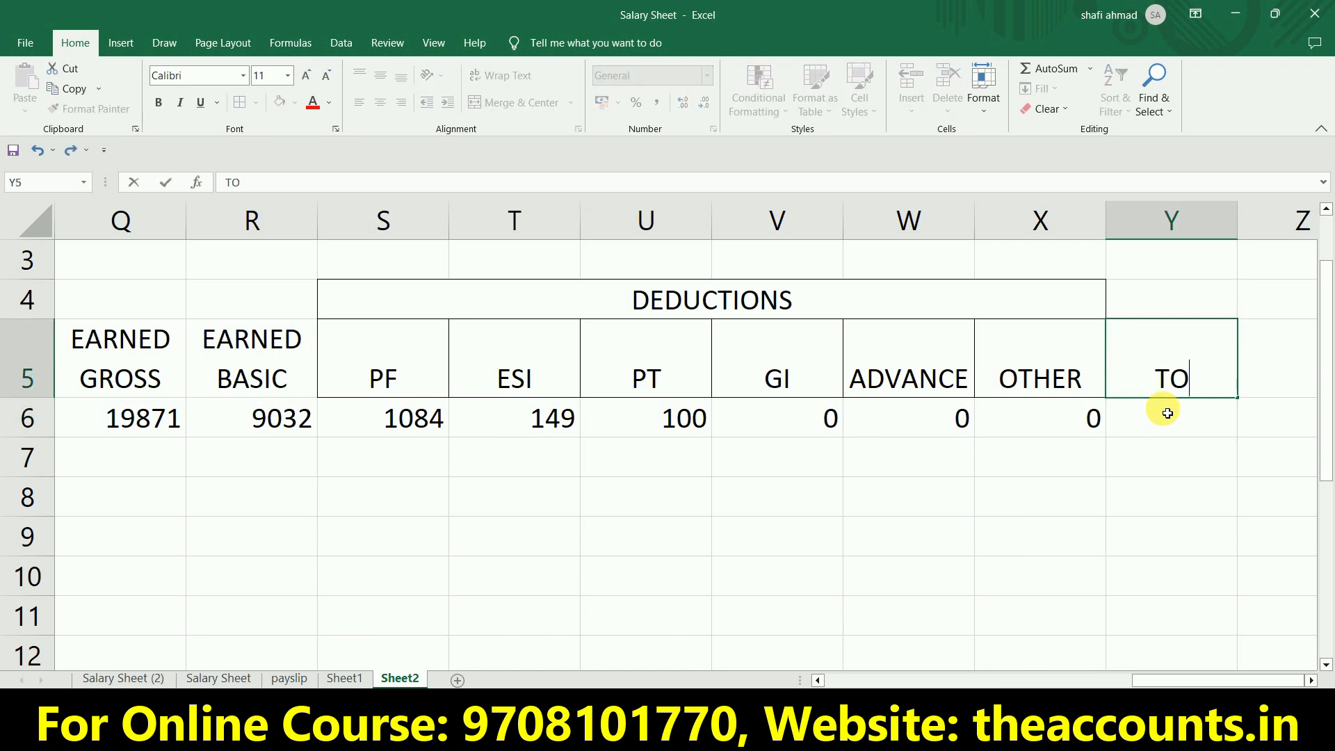
{"action": "type", "text": "TOA"}
{"action": "key", "text": "BackSpace"}
{"action": "type", "text": "L DEDUCTIONS"}
{"action": "key", "text": "Tab"}
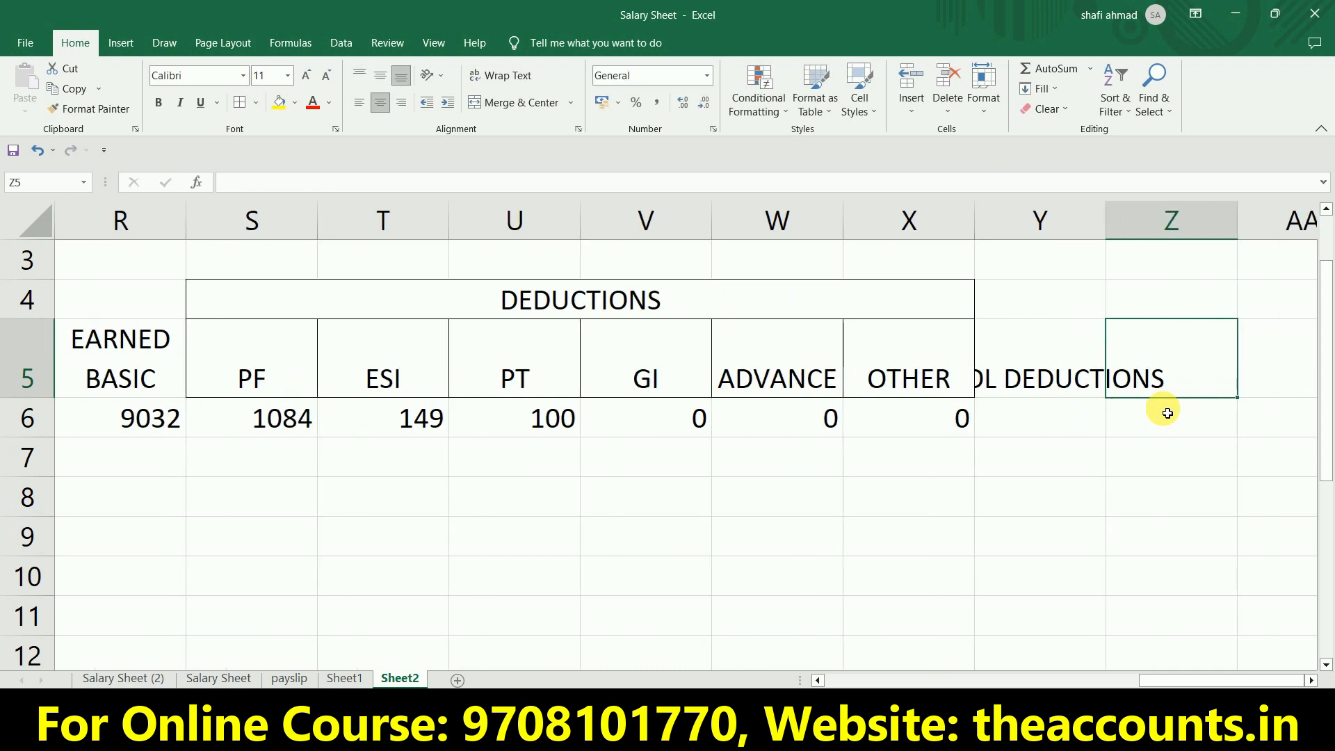
{"action": "type", "text": "NET SALARY"}
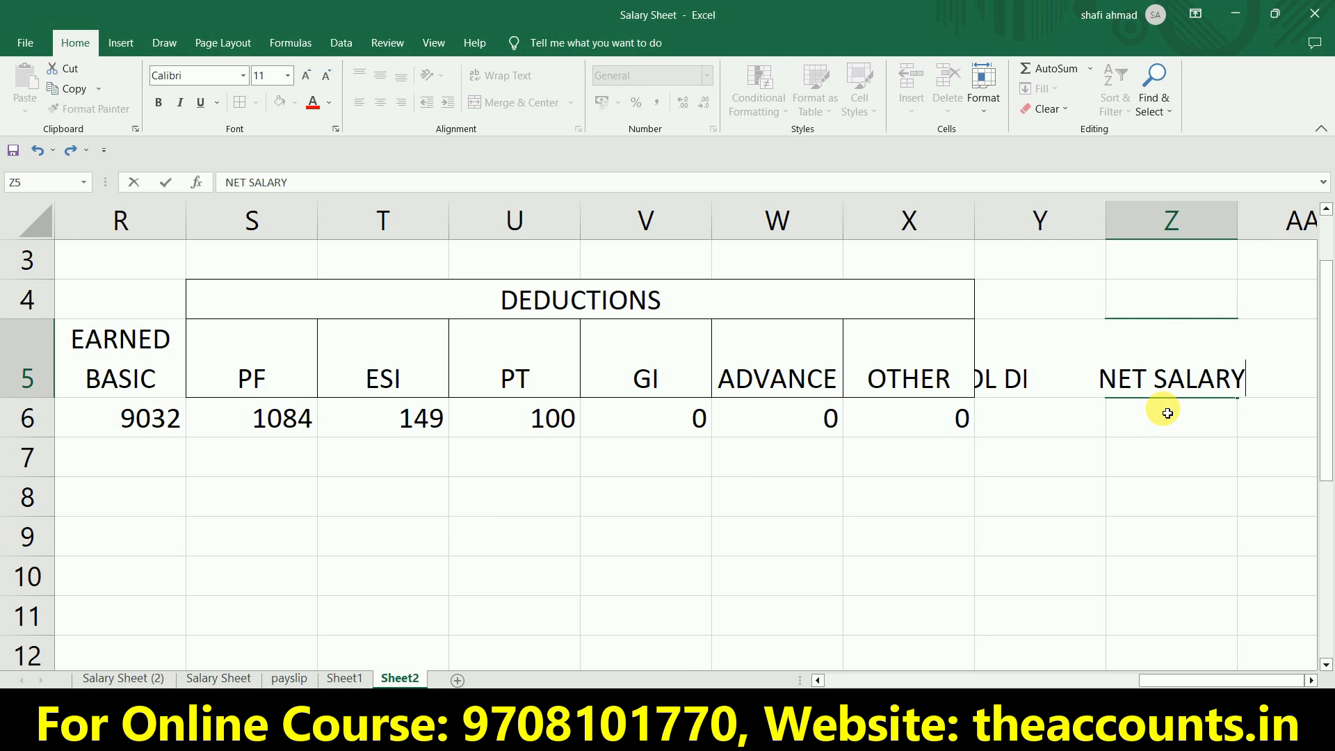
{"action": "key", "text": "ctrl+Return"}
Wrap the text of the two headings in Y5:Z5.
{"action": "key", "text": "Left"}
{"action": "key", "text": "shift+Right"}
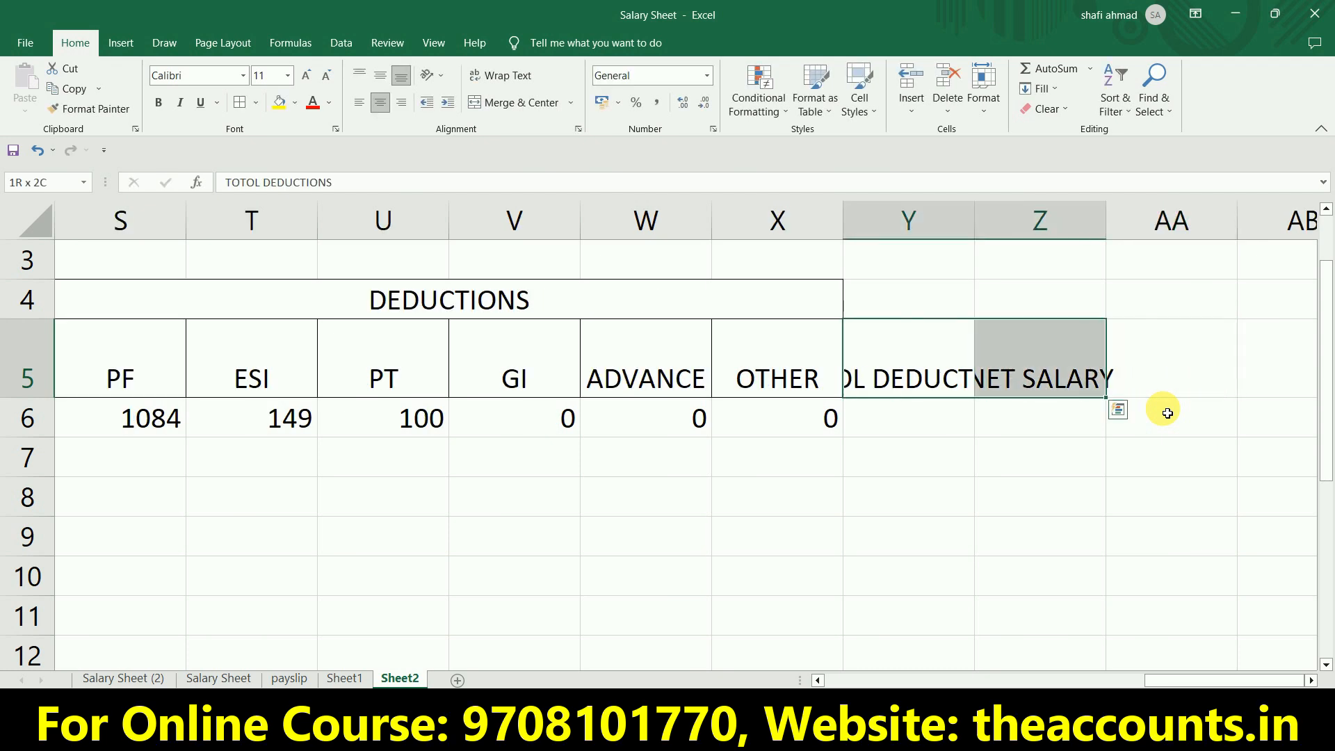
{"action": "left_click", "coordinate": [508, 75]}
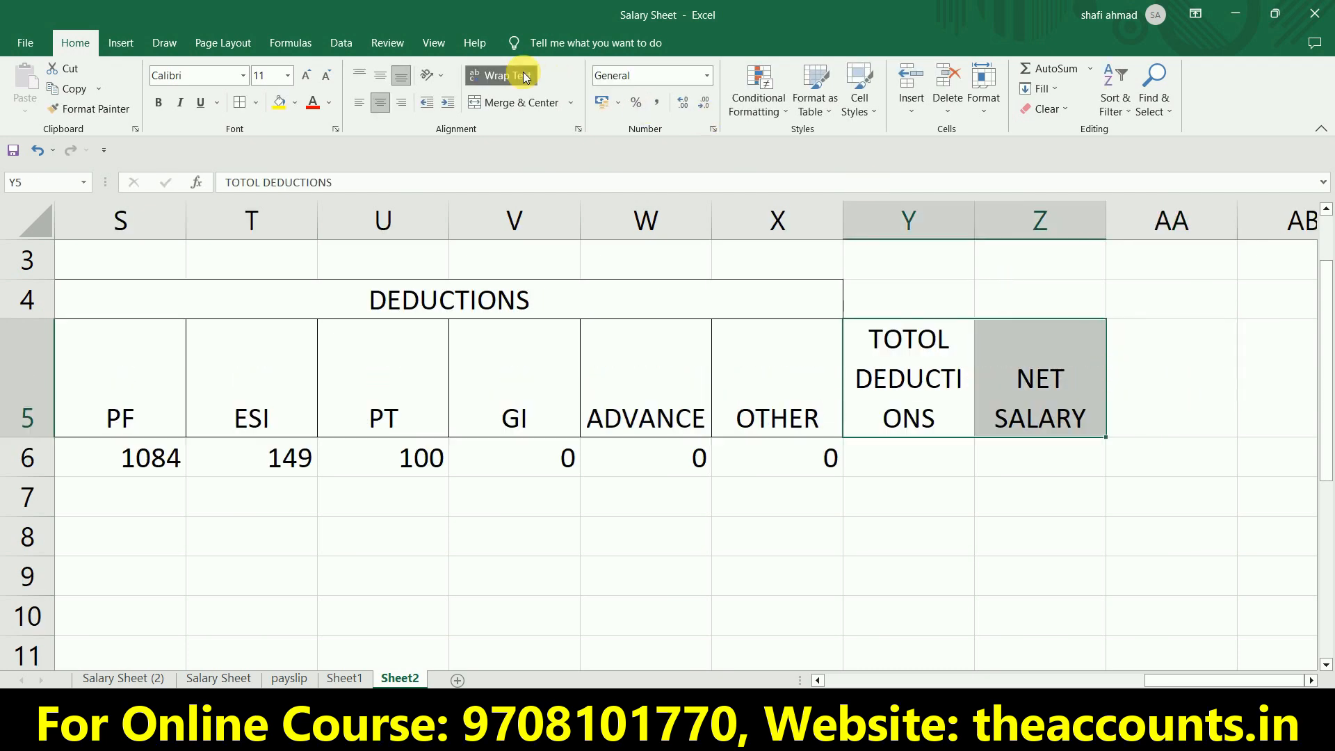
Total the employee's deductions in Y6 with the formula =SUM(S6:X6).
{"action": "left_click", "coordinate": [937, 448]}
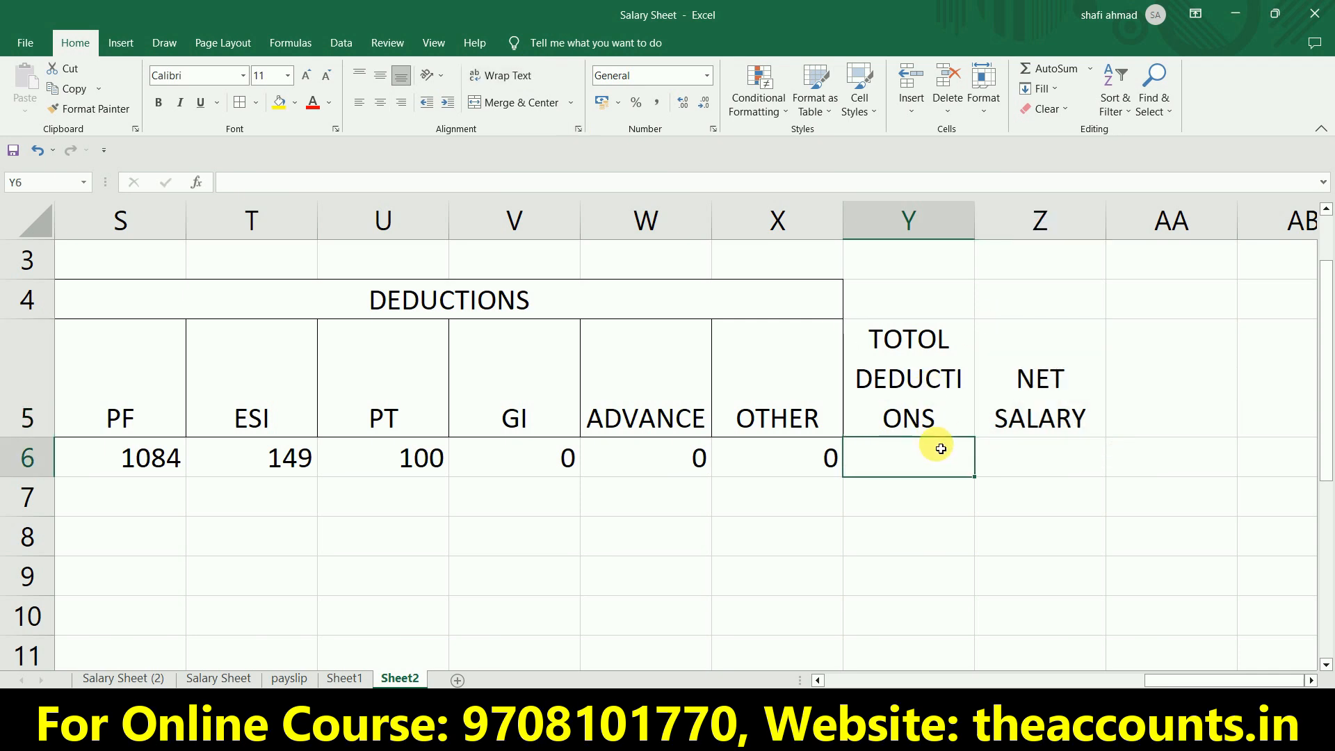
{"action": "scroll", "coordinate": [939, 447], "scroll_direction": "down", "scroll_amount": 2}
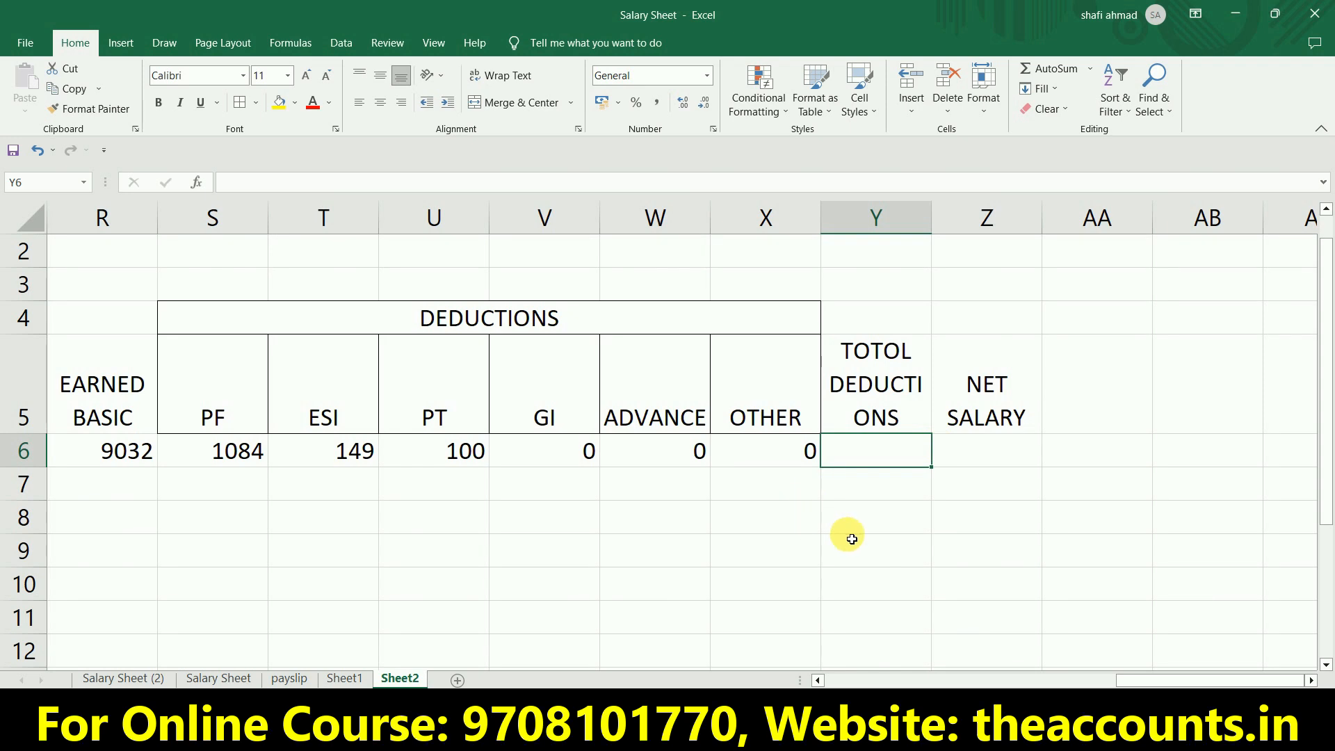
{"action": "key", "text": "alt+="}
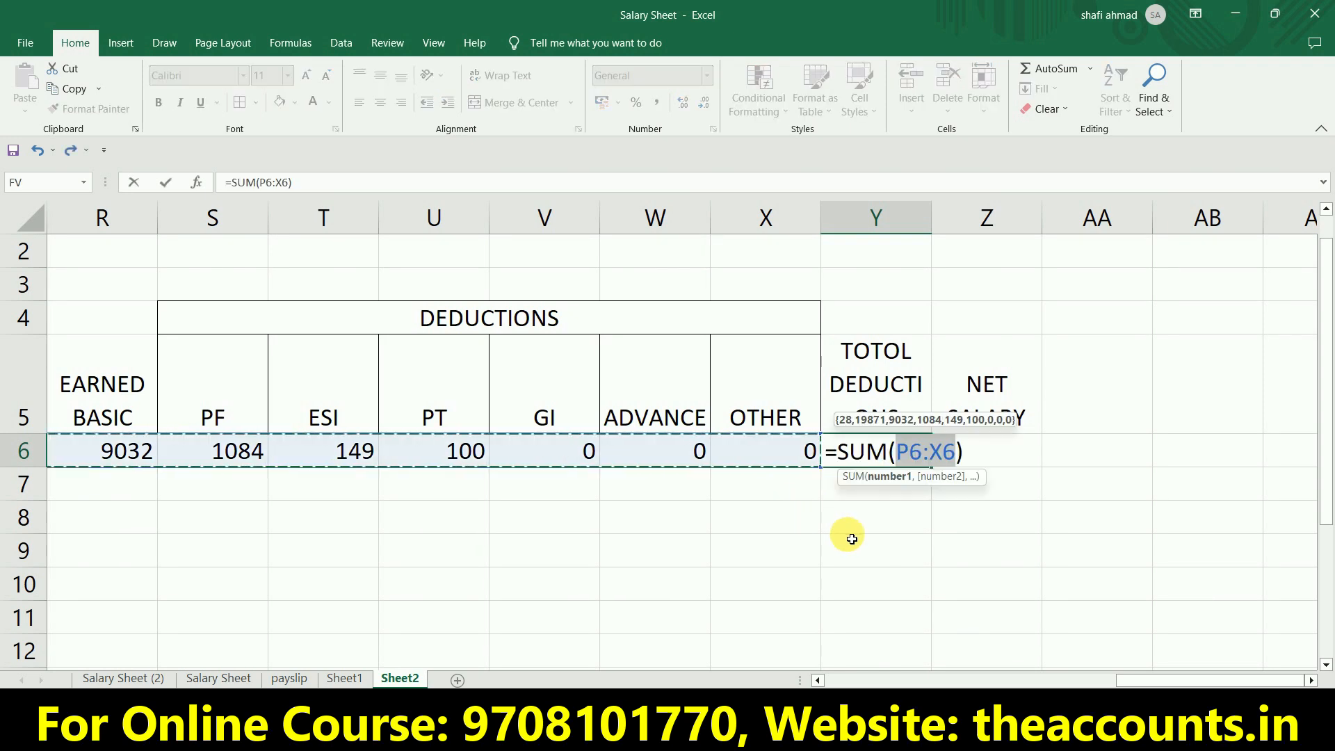
{"action": "key", "text": "Right"}
{"action": "key", "text": "Right"}
{"action": "key", "text": "Right"}
{"action": "key", "text": "Right"}
{"action": "key", "text": "Left"}
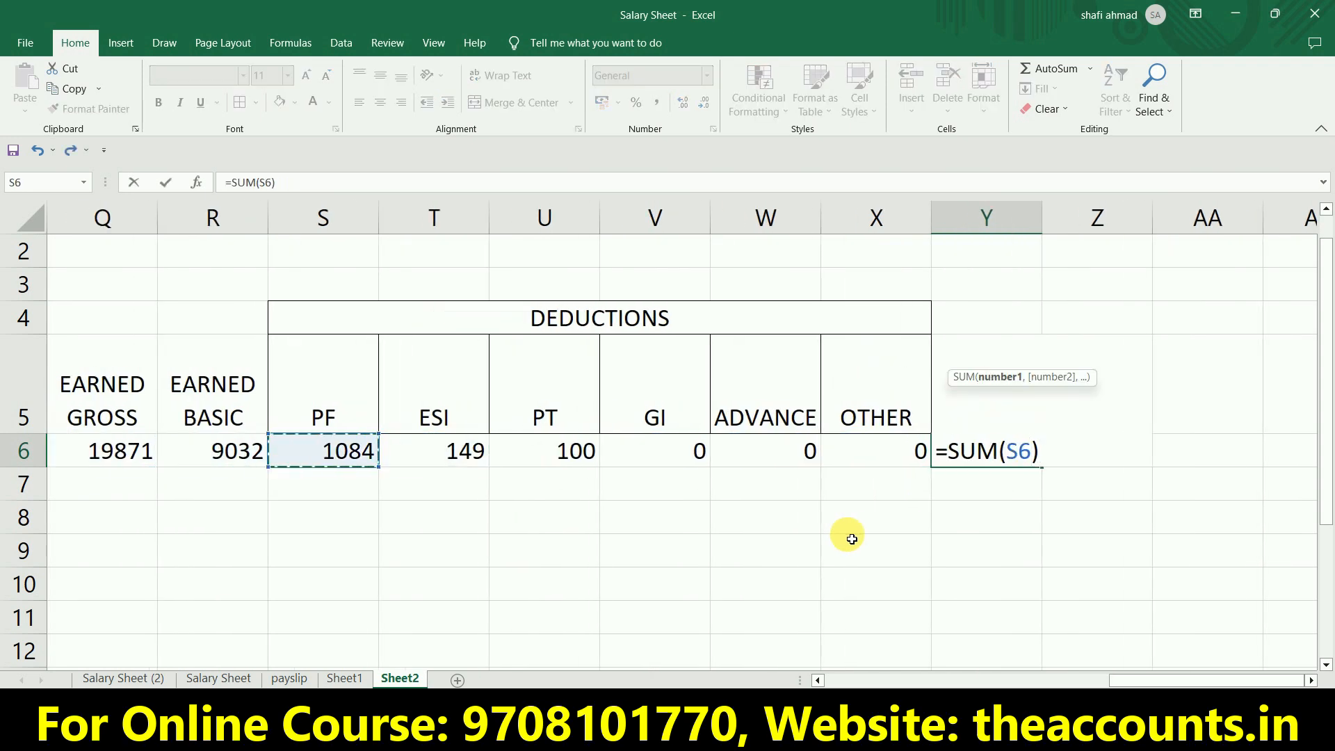
{"action": "key", "text": "shift+Right"}
{"action": "key", "text": "shift+Right"}
{"action": "key", "text": "shift+Right"}
{"action": "key", "text": "shift+Right"}
{"action": "key", "text": "shift+Right"}
{"action": "key", "text": "shift+Right"}
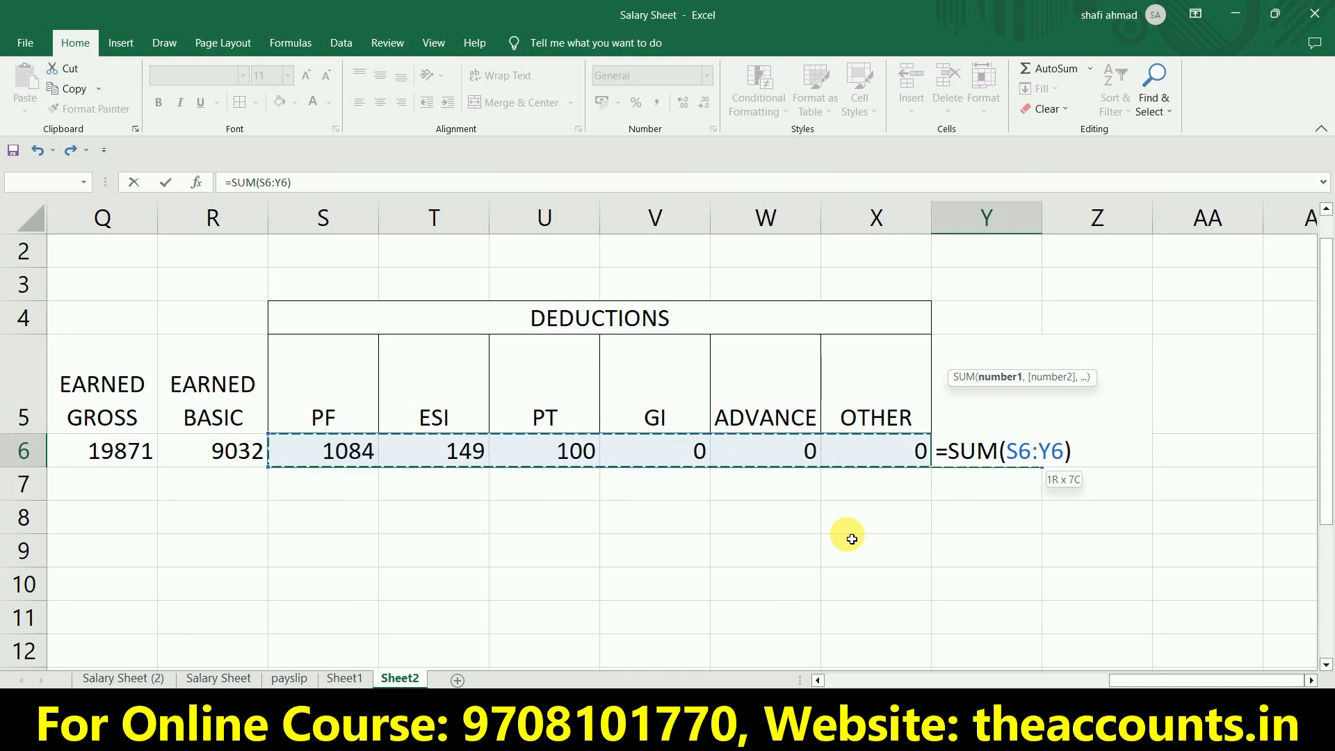
{"action": "key", "text": "shift+Left"}
{"action": "key", "text": "shift+Left"}
{"action": "key", "text": "shift+Right"}
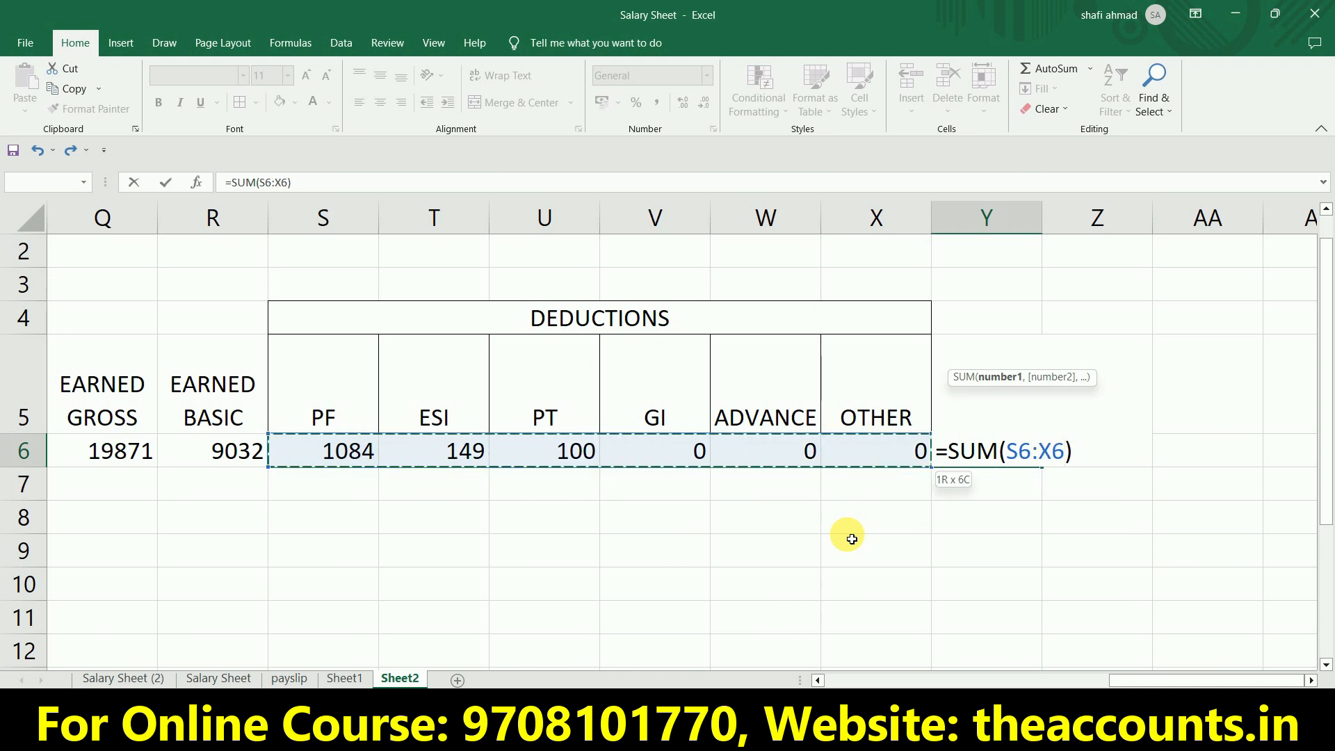
{"action": "key", "text": "Return"}
Calculate the net salary in Z6 by subtracting total deductions from earned gross with =Q6-Y6.
{"action": "key", "text": "Up"}
{"action": "key", "text": "Left"}
{"action": "key", "text": "Left"}
{"action": "key", "text": "Left"}
{"action": "key", "text": "Left"}
{"action": "key", "text": "Left"}
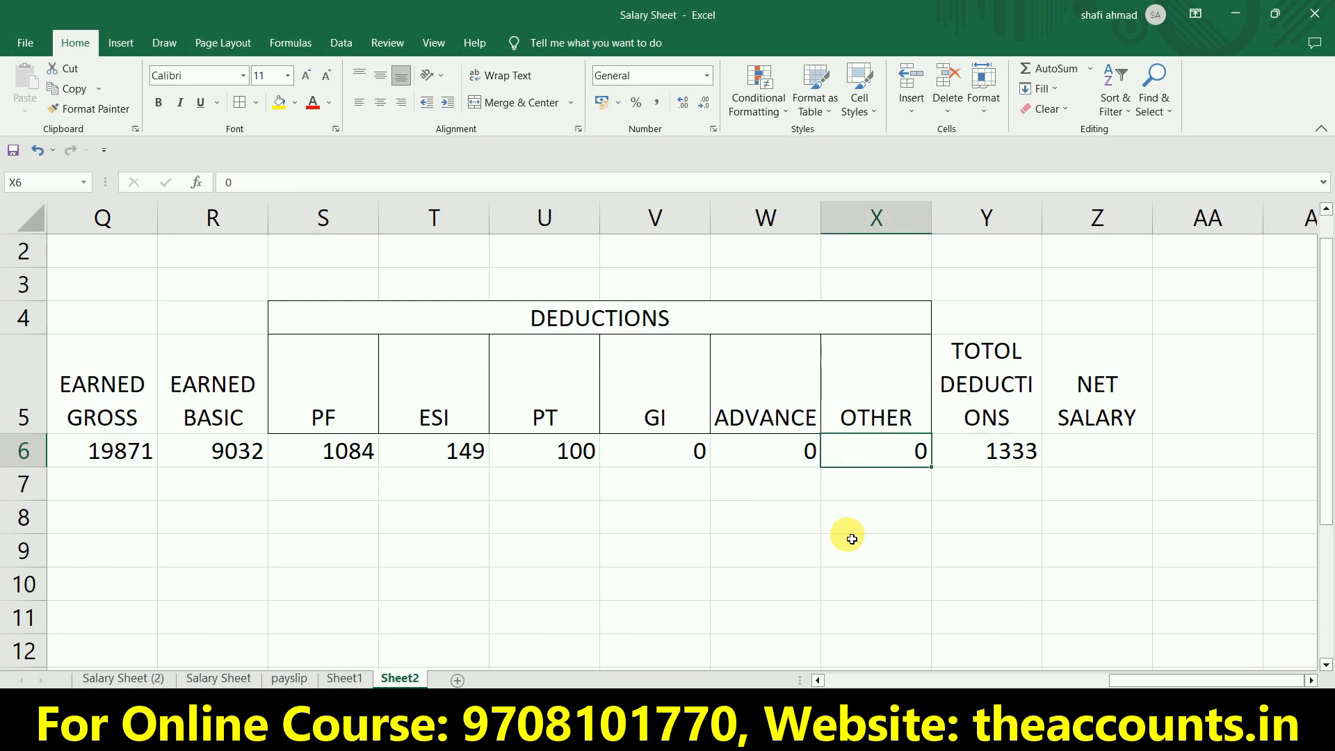
{"action": "key", "text": "Right"}
{"action": "key", "text": "Right"}
{"action": "key", "text": "Right"}
{"action": "key", "text": "Right"}
{"action": "key", "text": "Right"}
{"action": "key", "text": "Right"}
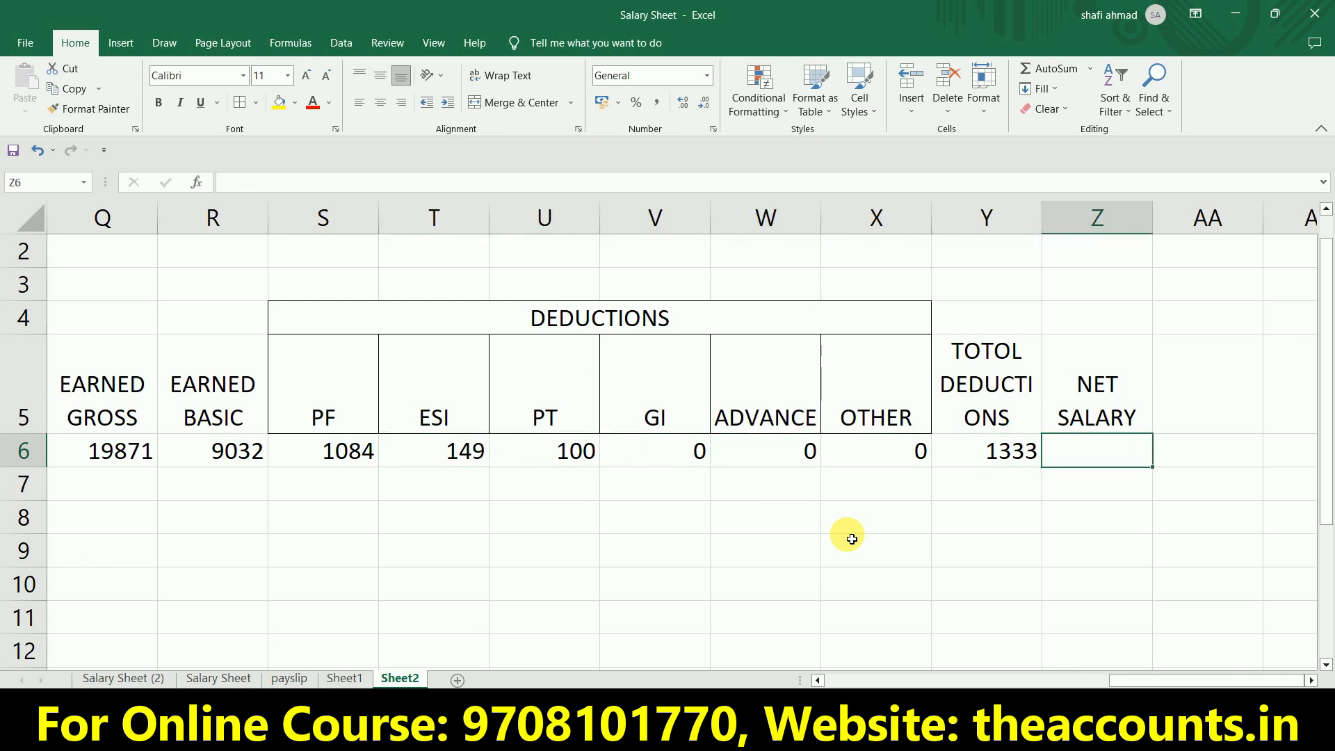
{"action": "type", "text": "="}
{"action": "key", "text": "Left"}
{"action": "key", "text": "Left"}
{"action": "key", "text": "Left"}
{"action": "key", "text": "Left"}
{"action": "key", "text": "Left"}
{"action": "key", "text": "Left"}
{"action": "key", "text": "Left"}
{"action": "key", "text": "Left"}
{"action": "key", "text": "Left"}
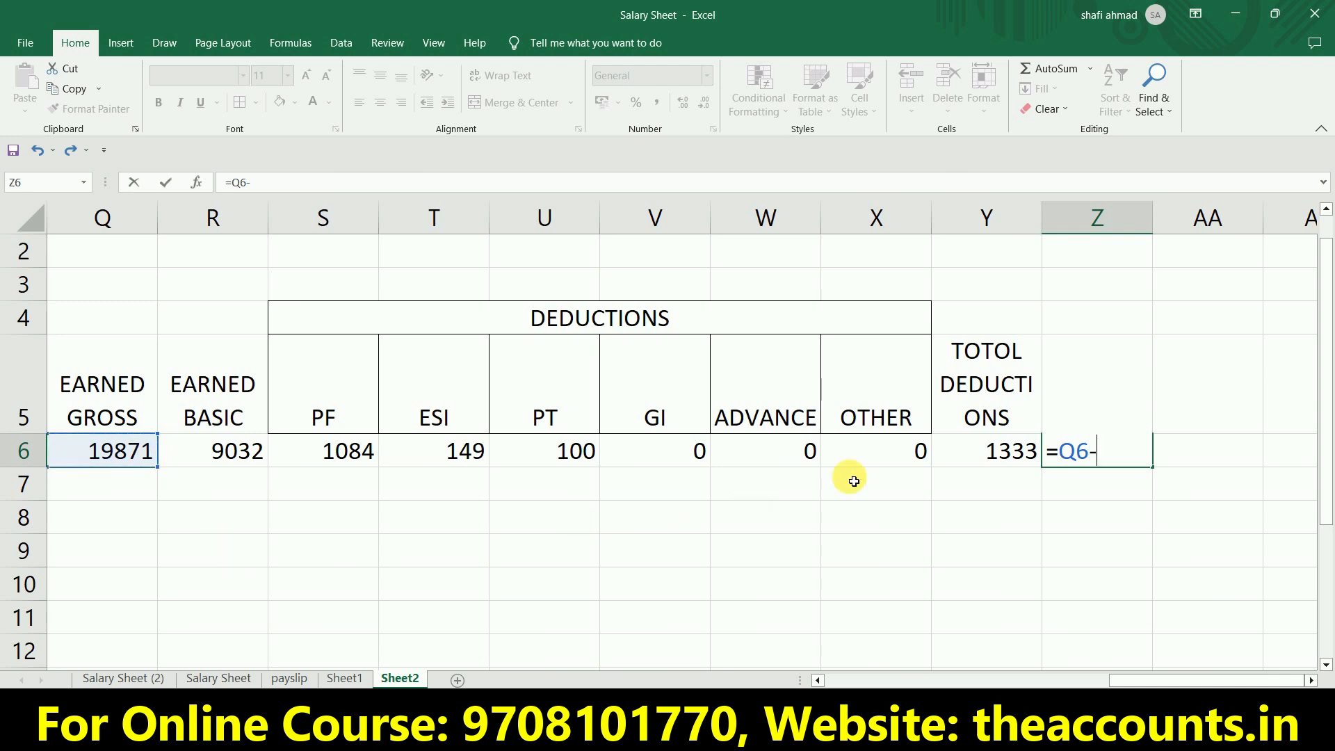
{"action": "left_click", "coordinate": [957, 453]}
{"action": "key", "text": "Return"}
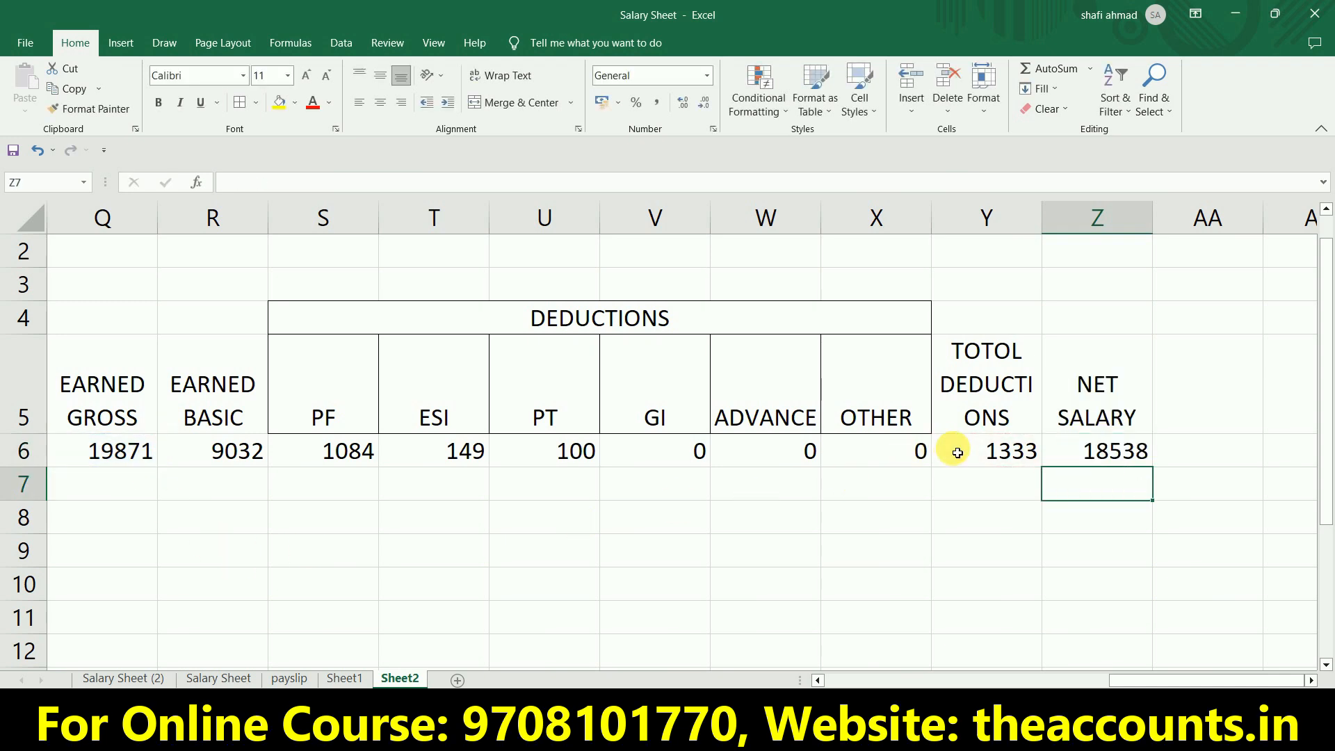
Merge and center the blank header cells Y4:Z4 above the total deductions and net salary headings.
{"action": "key", "text": "Up"}
{"action": "key", "text": "Up"}
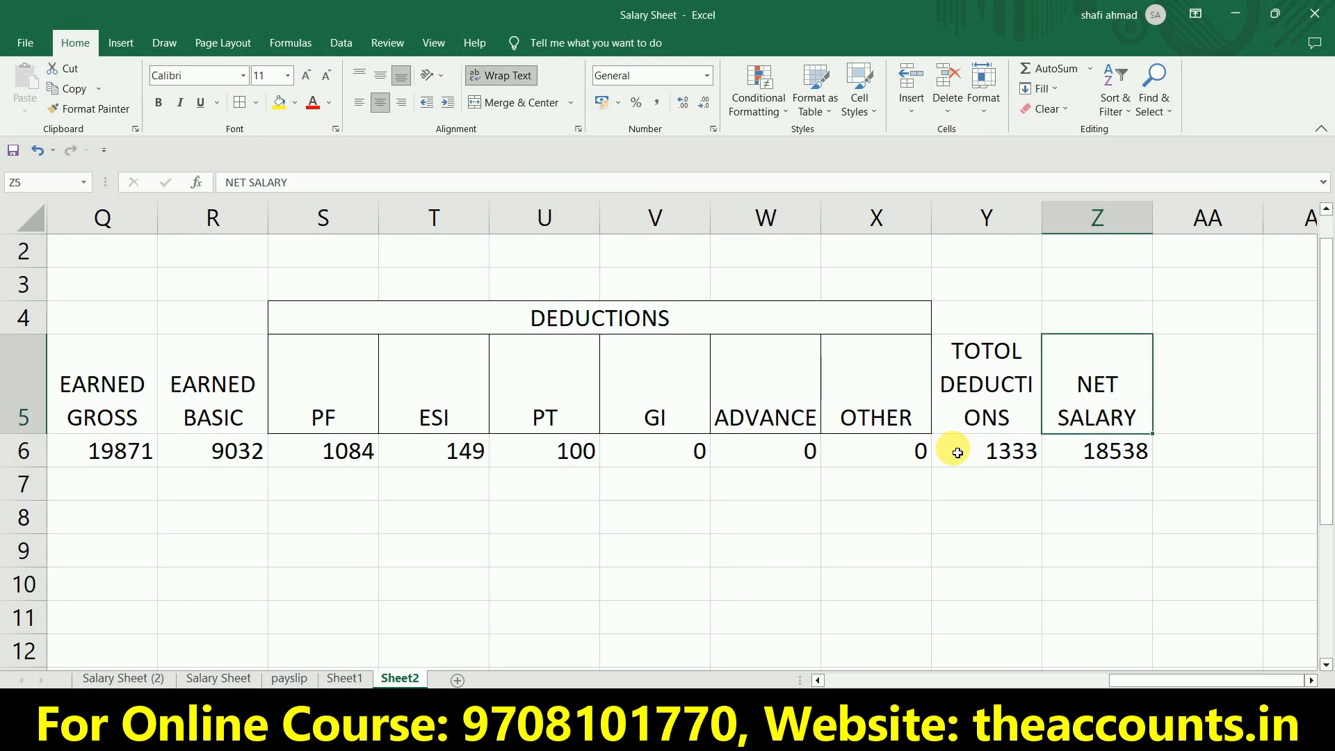
{"action": "key", "text": "Left"}
{"action": "key", "text": "Up"}
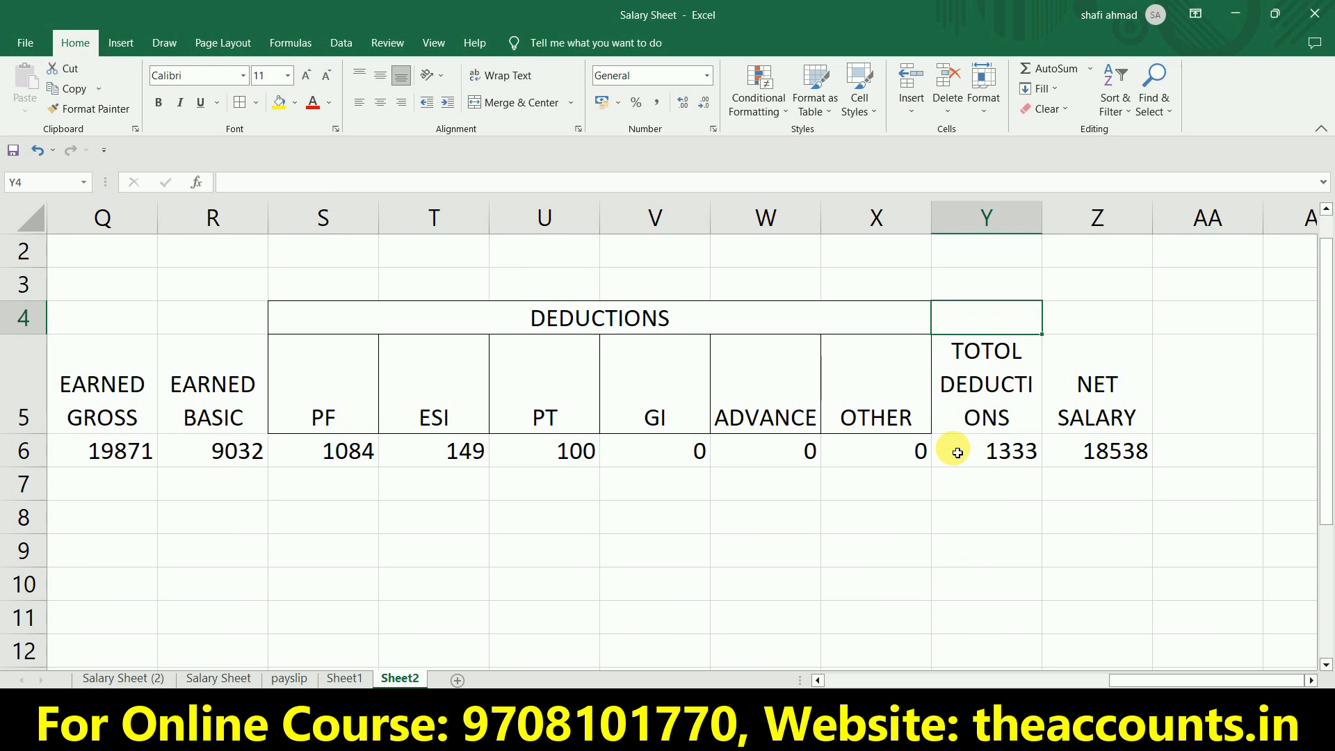
{"action": "key", "text": "shift+Right"}
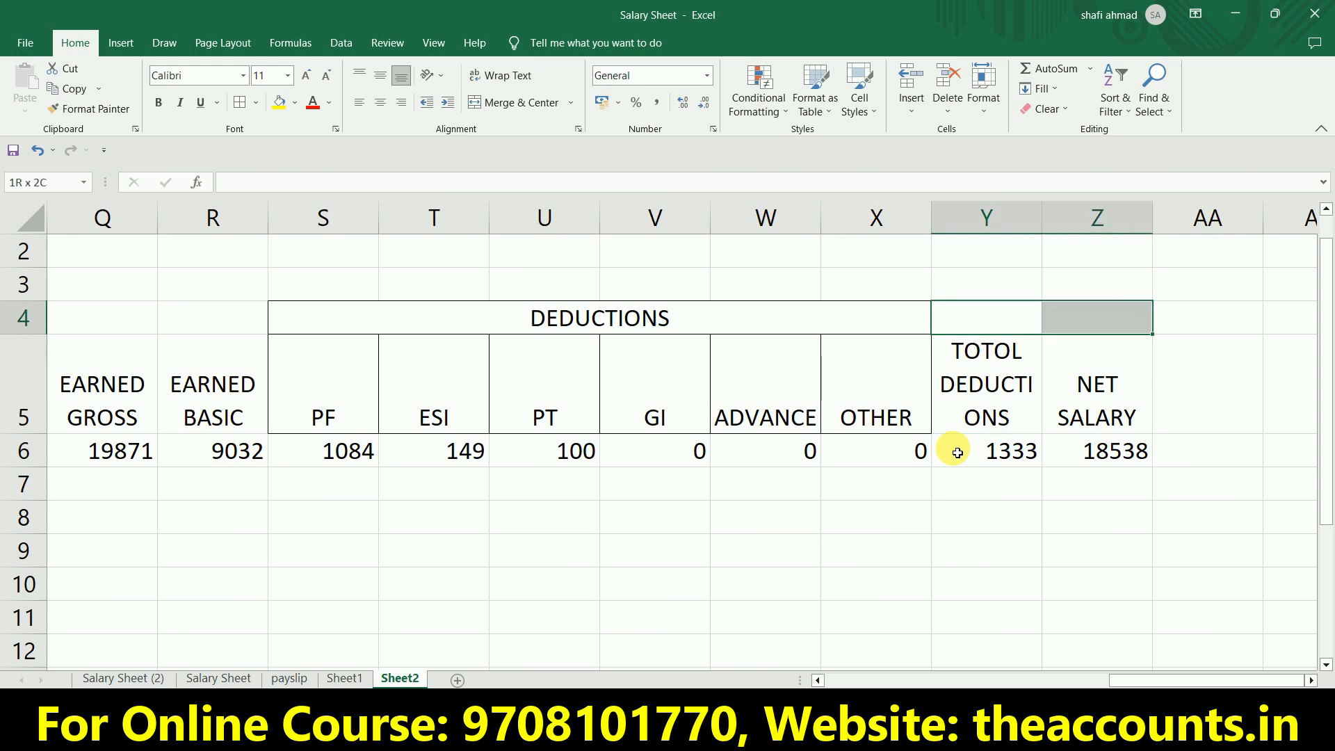
{"action": "left_click", "coordinate": [529, 103]}
Apply all borders to Y4:Z6, covering the total deductions and net salary columns.
{"action": "left_click_drag", "start_coordinate": [972, 327], "coordinate": [987, 443]}
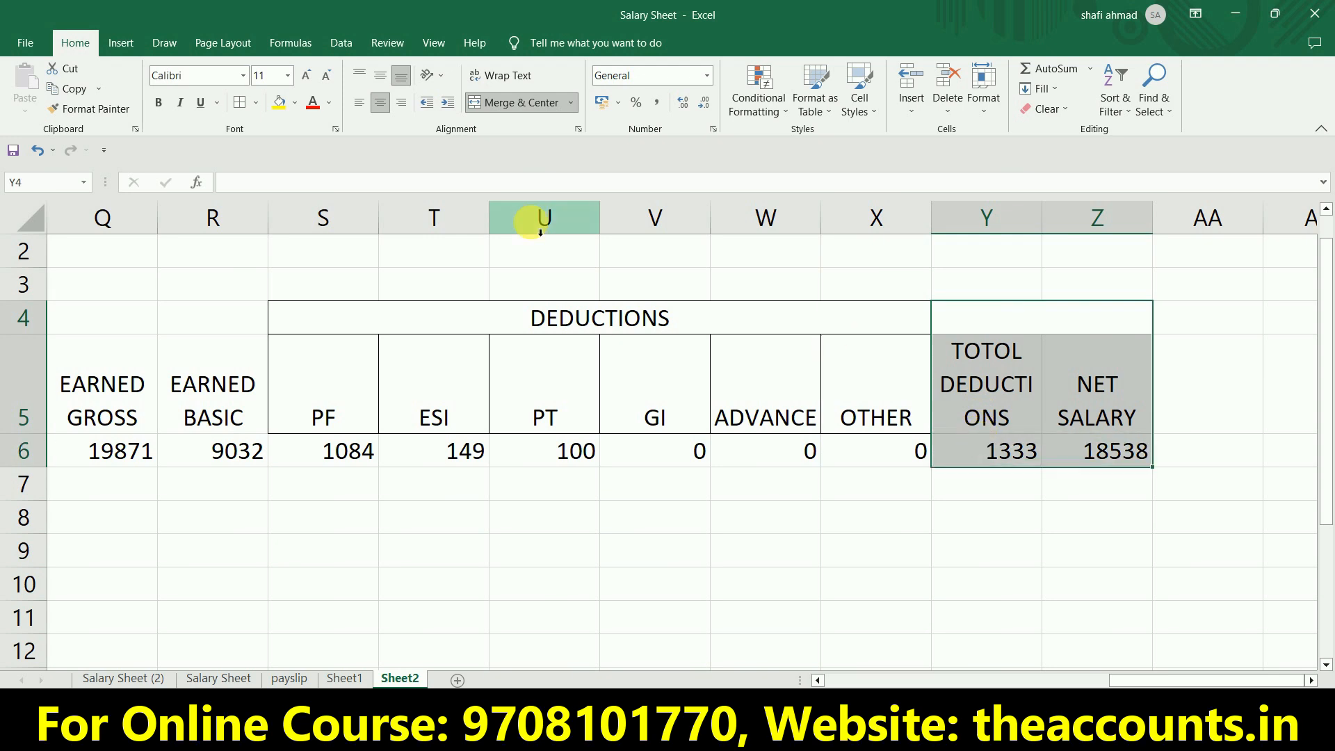
{"action": "left_click", "coordinate": [240, 104]}
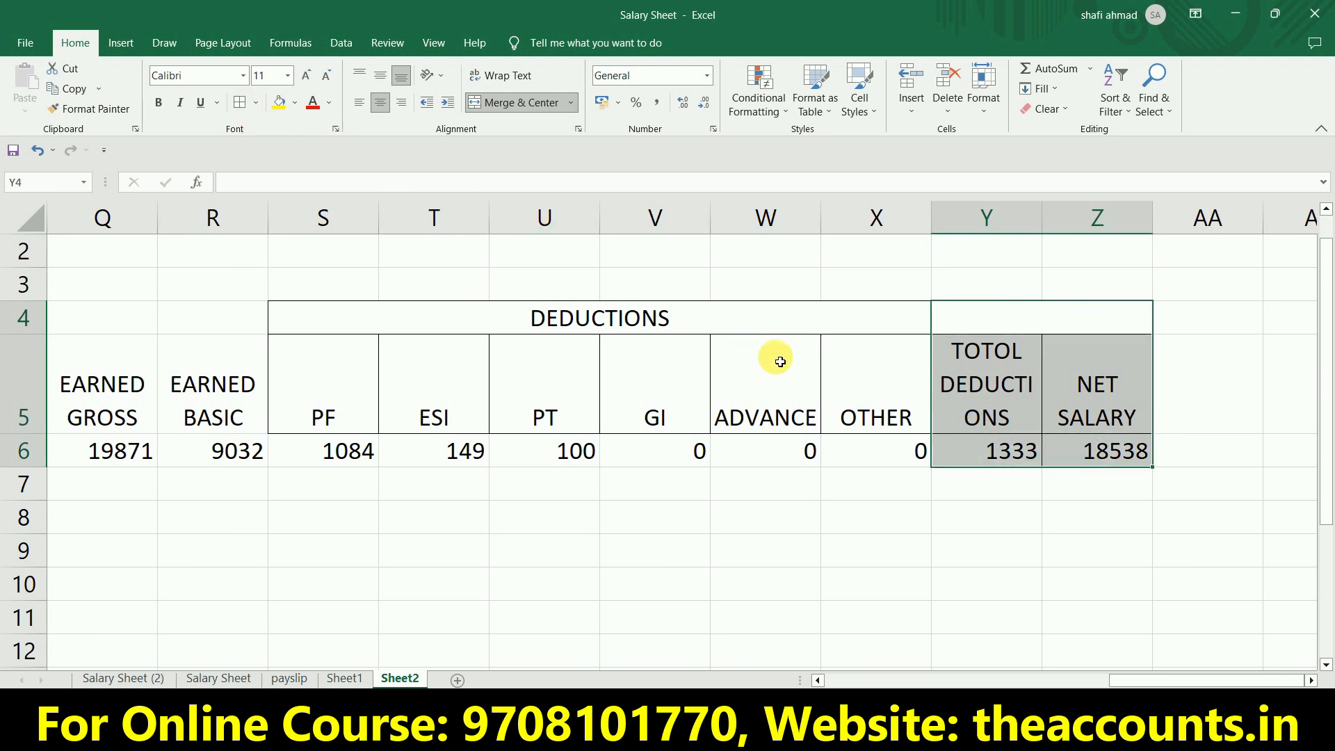
{"action": "left_click", "coordinate": [986, 331]}
{"action": "key", "text": "shift+Down"}
{"action": "key", "text": "shift+Down"}
{"action": "key", "text": "shift+Left"}
{"action": "key", "text": "shift+Left"}
{"action": "key", "text": "shift+Left"}
{"action": "key", "text": "shift+Left"}
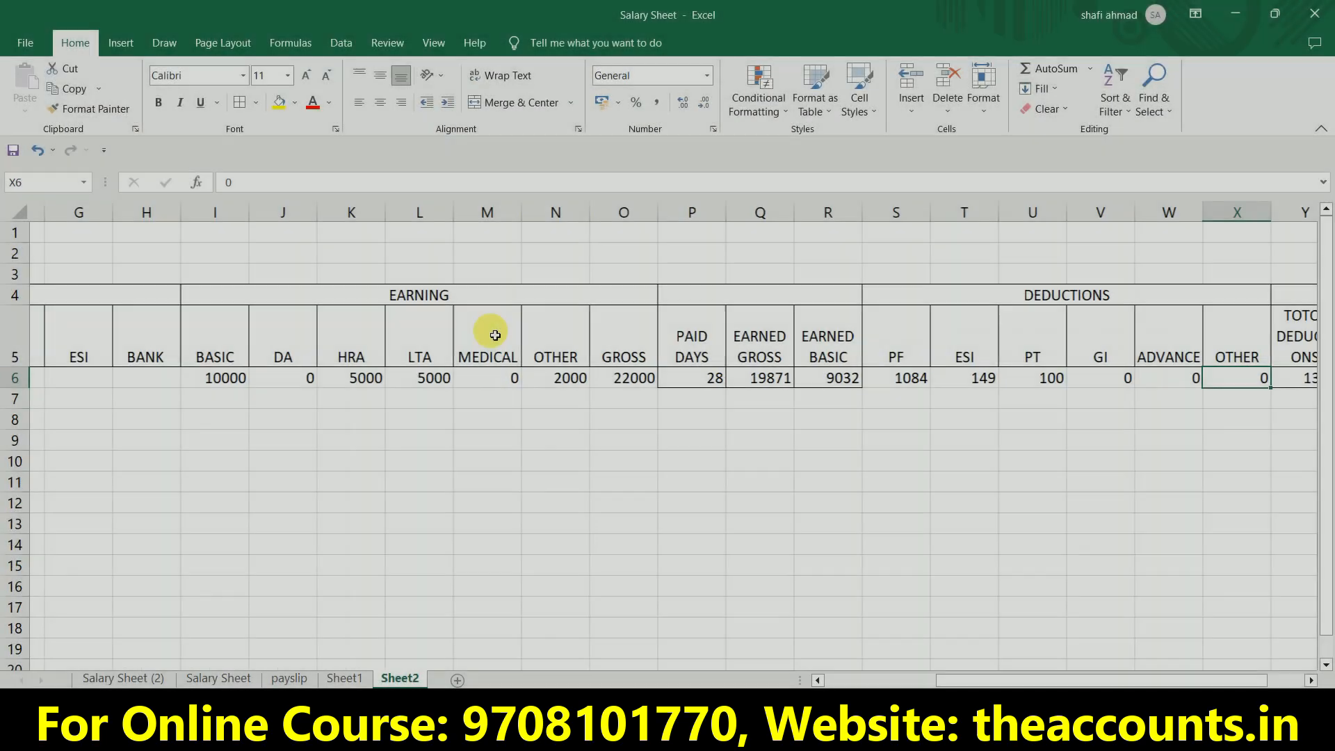
Fill the total deductions and net salary formulas in Y6:Z6 down to row 16.
{"action": "scroll", "coordinate": [495, 335], "scroll_direction": "right", "scroll_amount": 3}
{"action": "key", "text": "Left"}
{"action": "key", "text": "Left"}
{"action": "key", "text": "Left"}
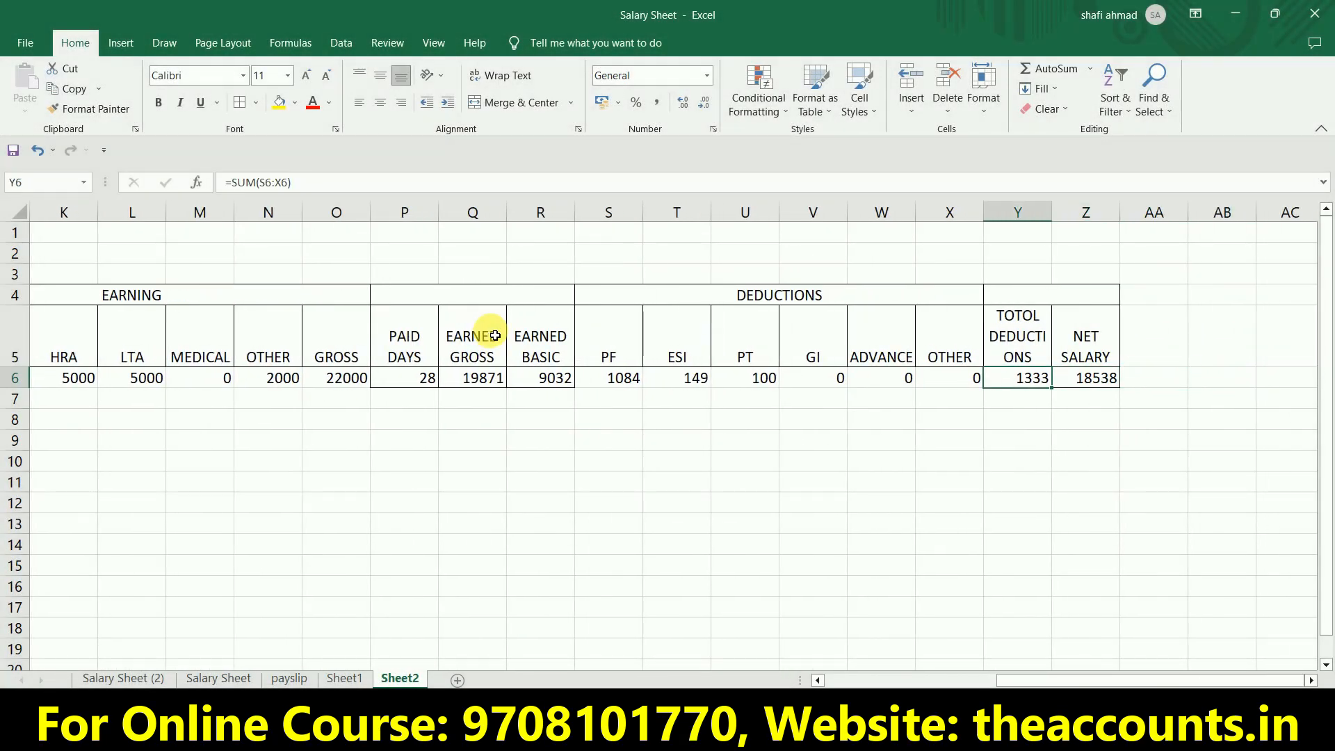
{"action": "key", "text": "shift+Right"}
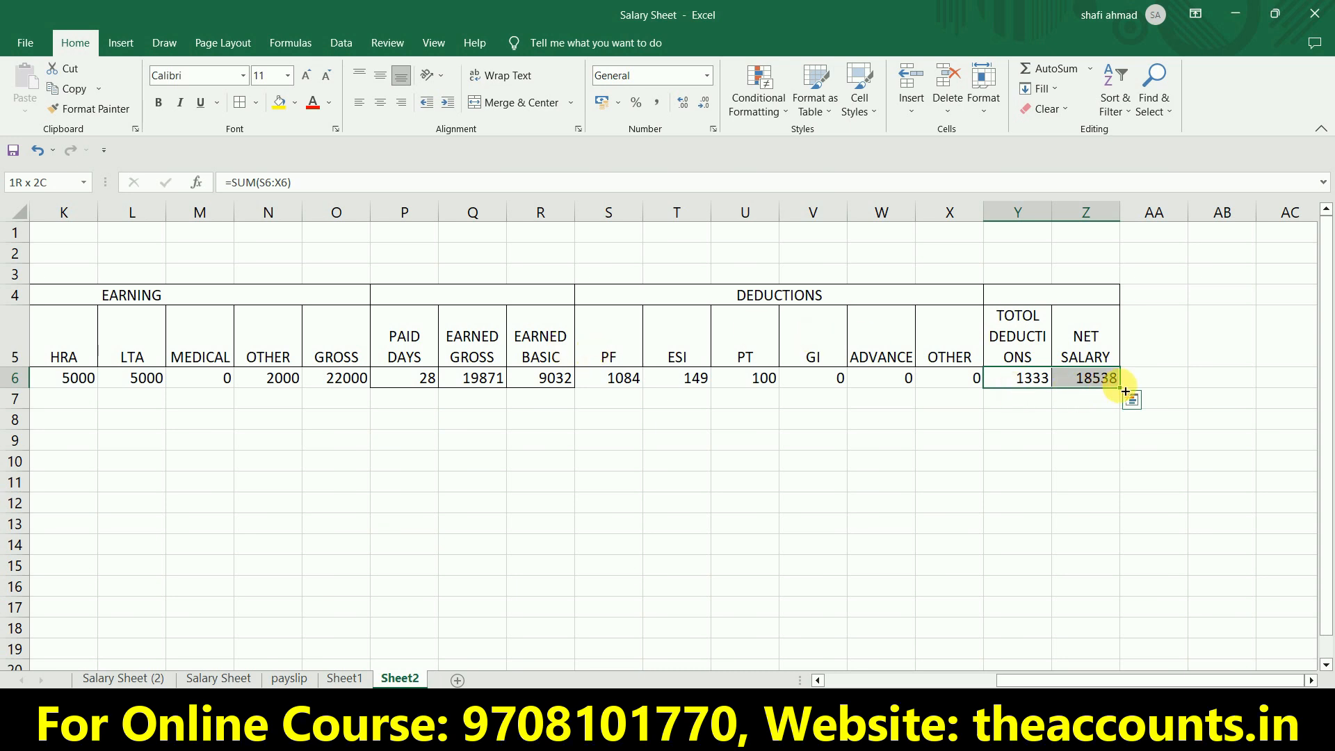
{"action": "left_click_drag", "start_coordinate": [1126, 391], "coordinate": [1150, 603]}
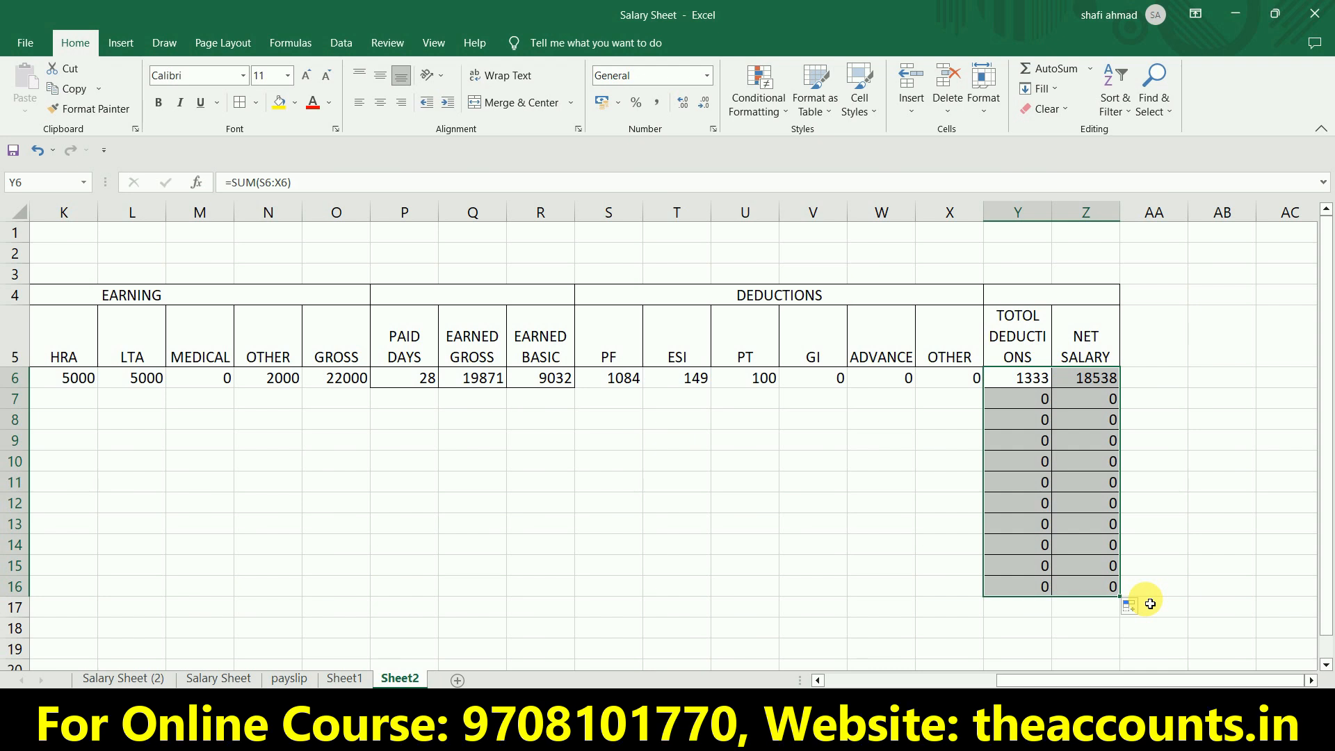
Fill the earned gross, earned basic, PF and ESI formulas in Q6:T6 and the gross formula in O6 down to row 16.
{"action": "left_click", "coordinate": [490, 381]}
{"action": "left_click_drag", "start_coordinate": [485, 385], "coordinate": [727, 602]}
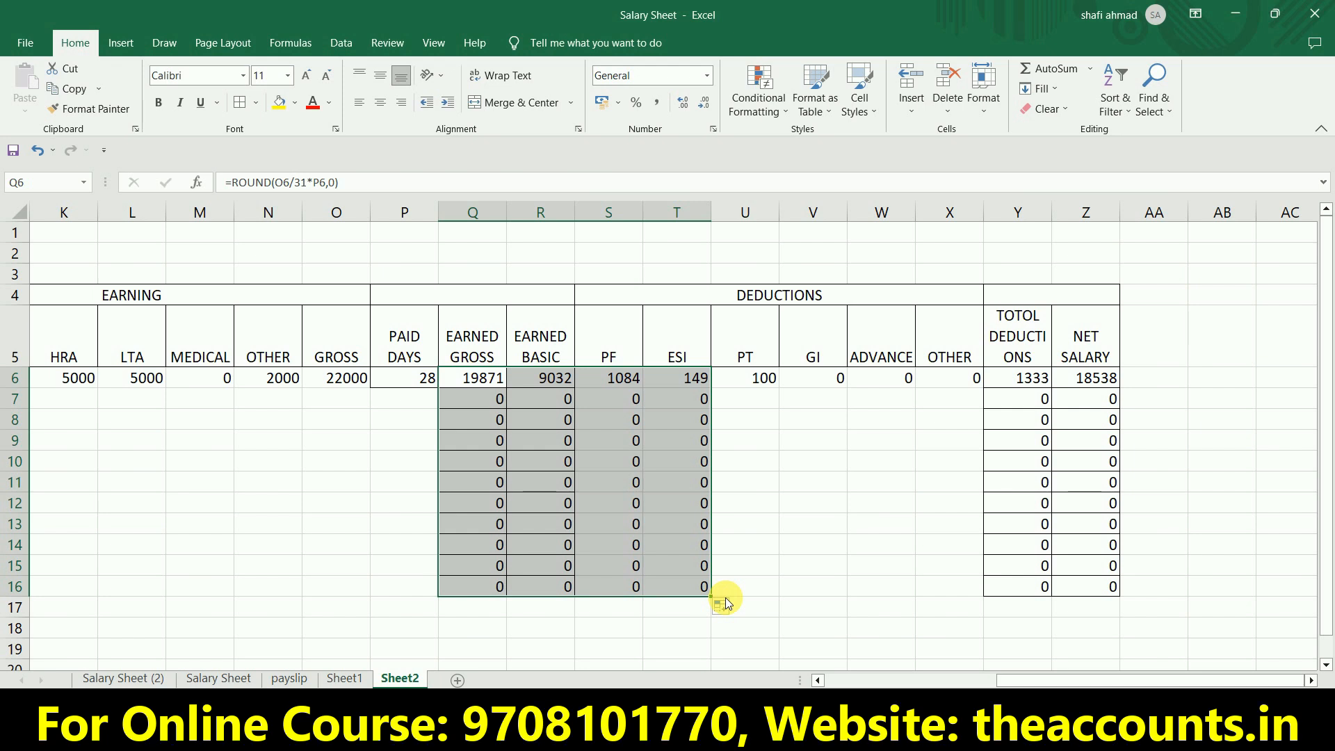
{"action": "left_click", "coordinate": [351, 385]}
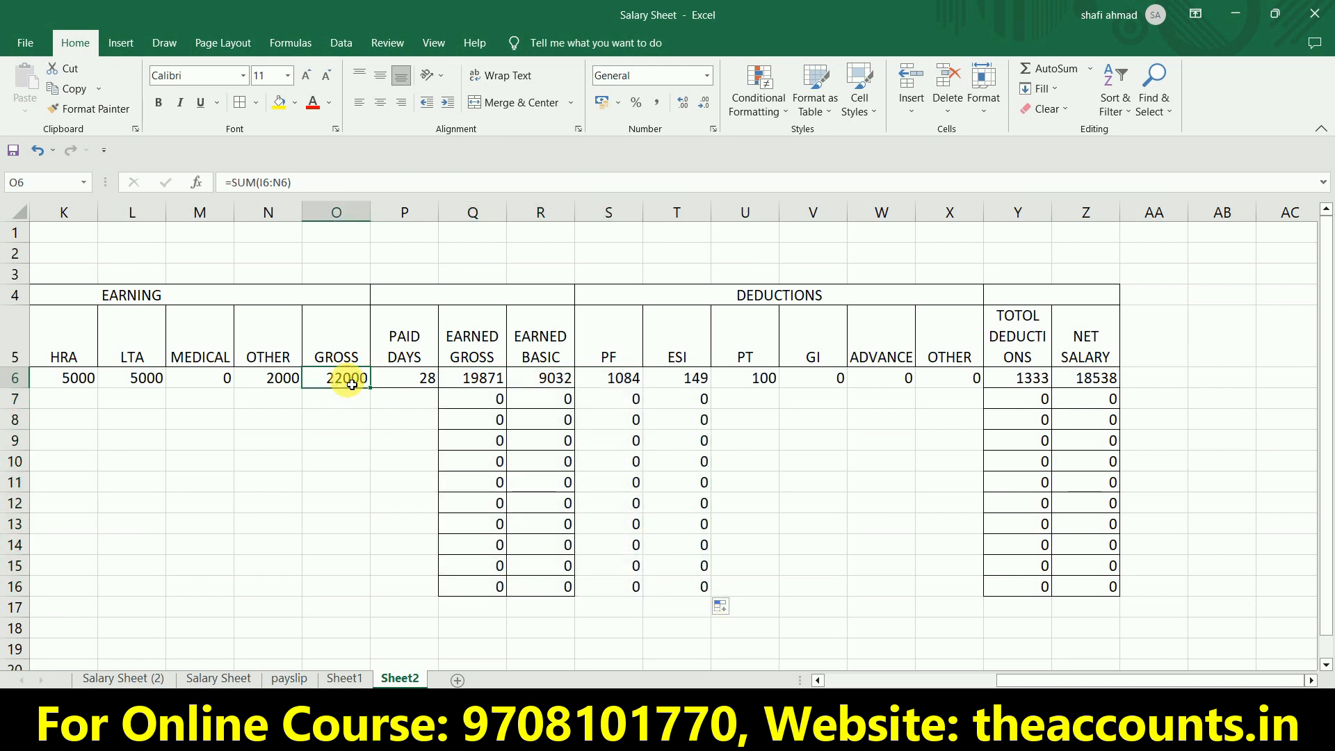
{"action": "left_click_drag", "start_coordinate": [375, 395], "coordinate": [387, 599]}
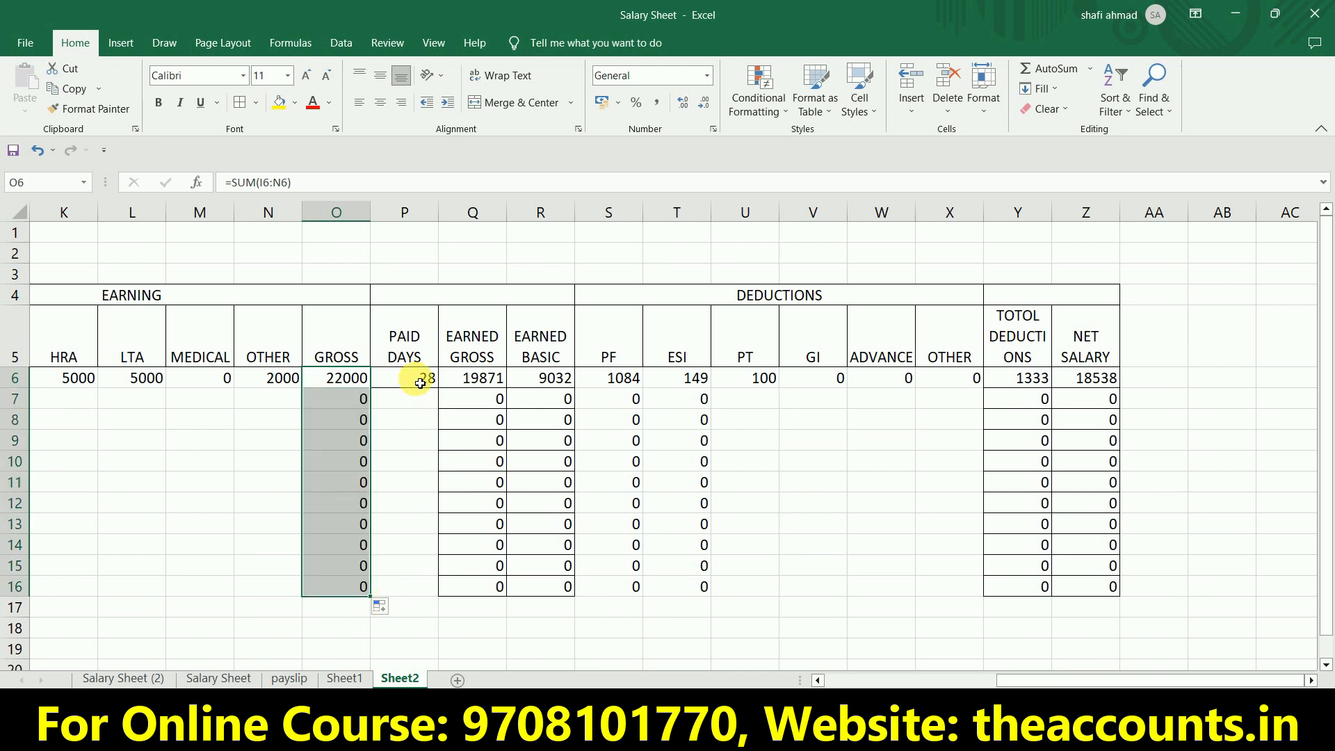
Set the paid days in P6 to 31 and fill the value down through P16.
{"action": "left_click", "coordinate": [420, 407]}
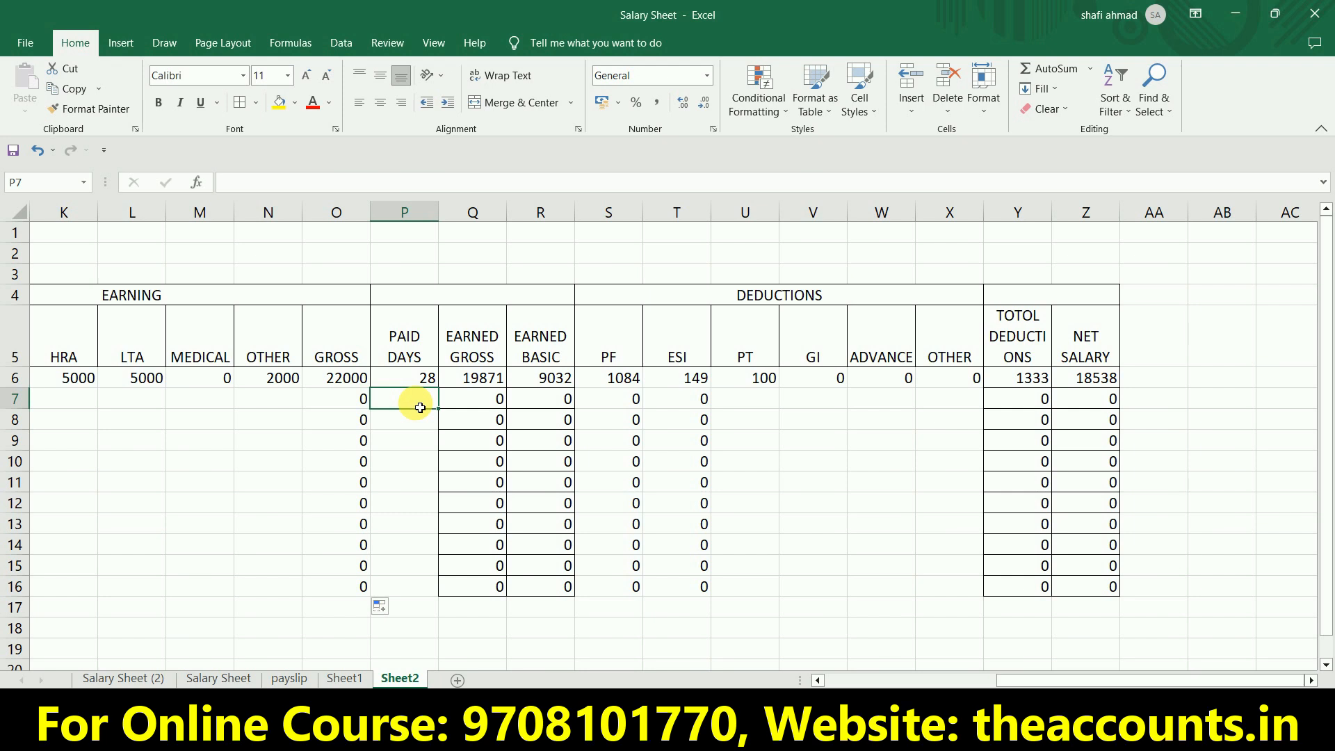
{"action": "left_click", "coordinate": [424, 385]}
{"action": "type", "text": "31"}
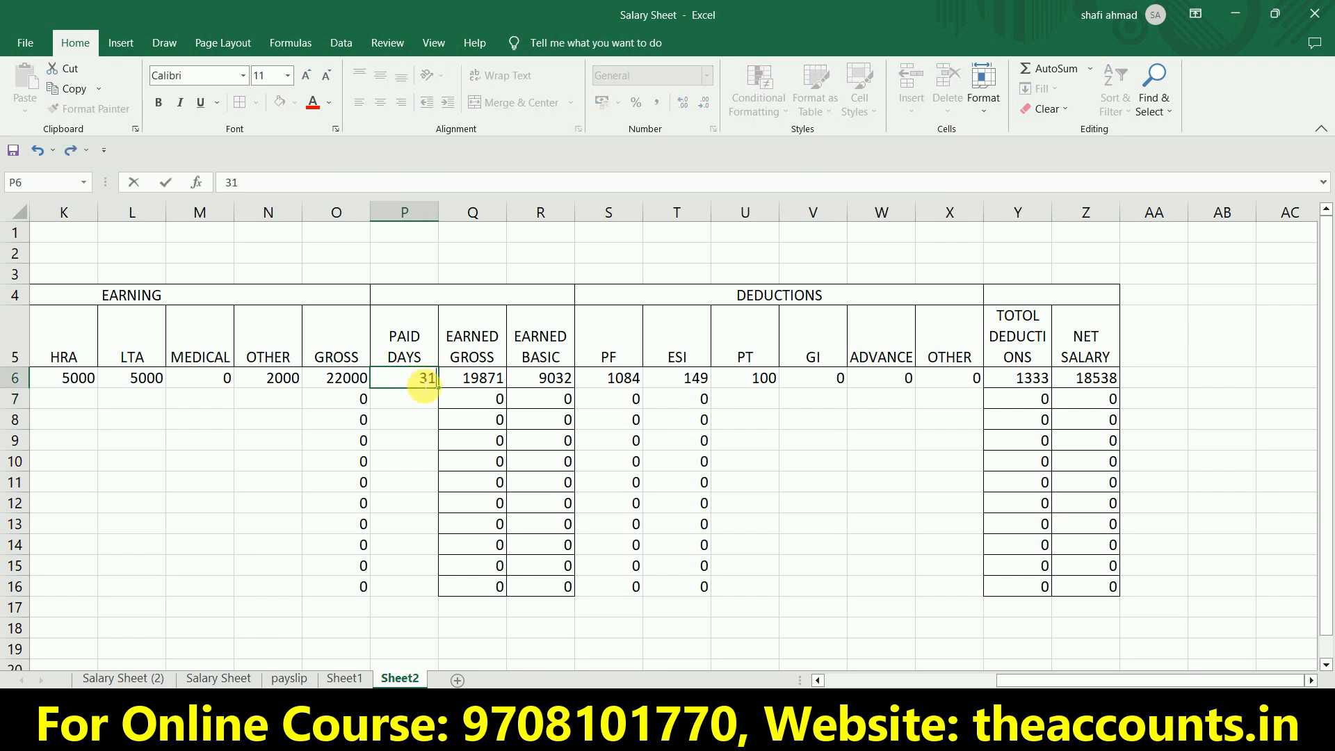
{"action": "key", "text": "Return"}
{"action": "left_click", "coordinate": [423, 386]}
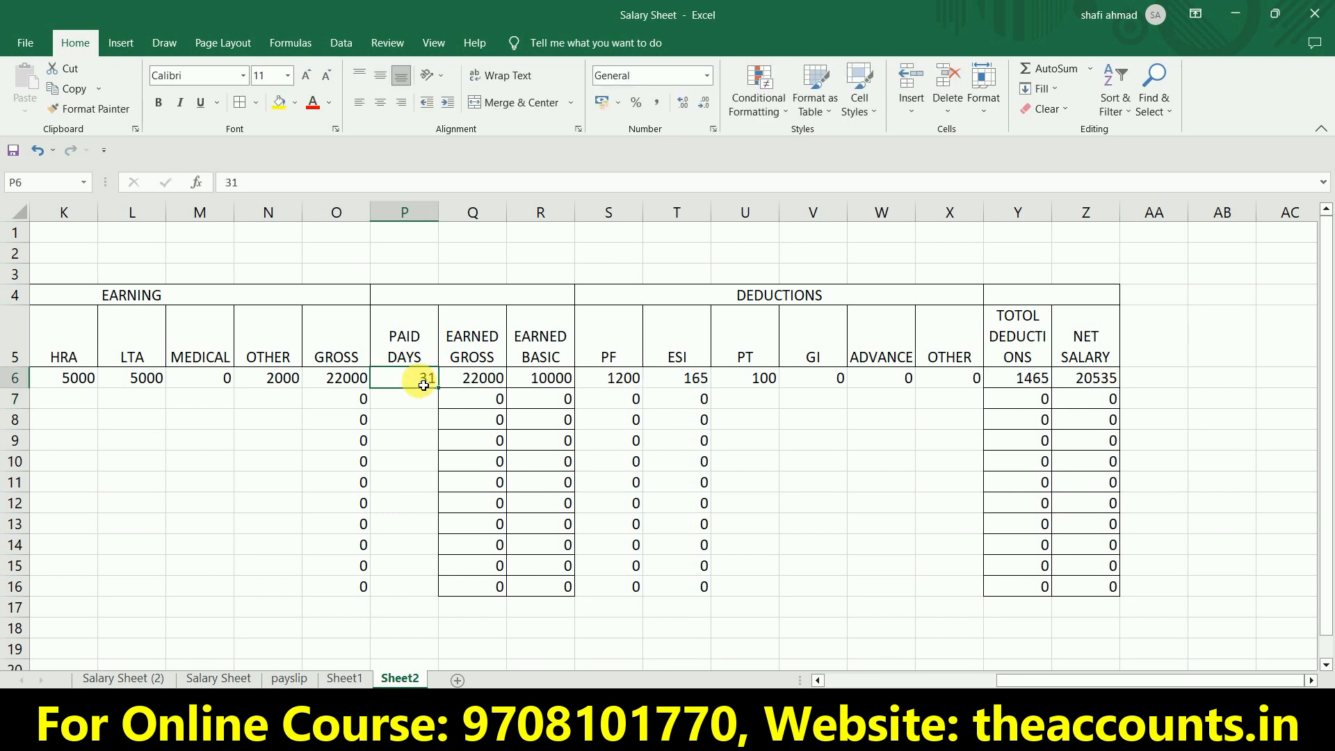
{"action": "key", "text": "shift+Down"}
{"action": "key", "text": "shift+Down"}
{"action": "key", "text": "shift+Down"}
{"action": "key", "text": "shift+Down"}
{"action": "key", "text": "shift+Down"}
{"action": "key", "text": "shift+Down"}
{"action": "key", "text": "shift+Down"}
{"action": "key", "text": "shift+Down"}
{"action": "key", "text": "shift+Down"}
{"action": "key", "text": "shift+Down"}
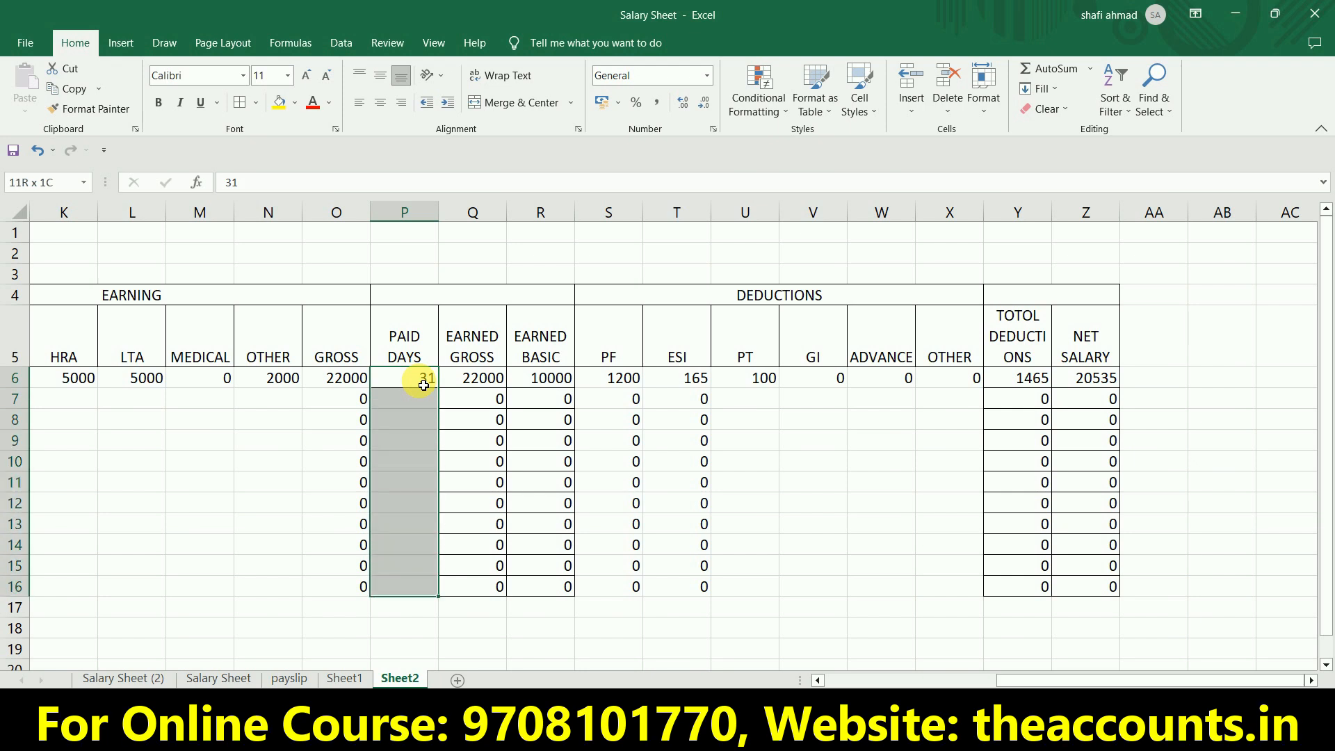
{"action": "key", "text": "ctrl+d"}
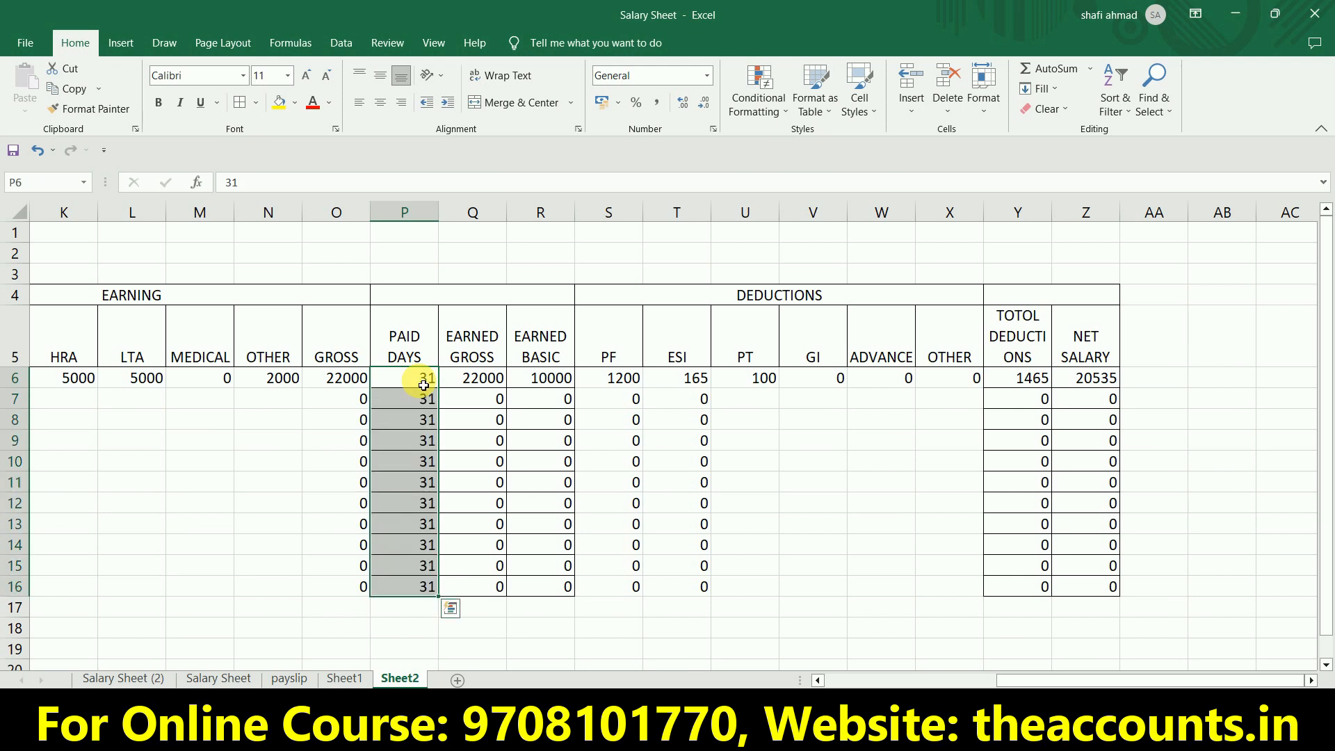
{"action": "key", "text": "Right"}
{"action": "key", "text": "Right"}
{"action": "key", "text": "Right"}
{"action": "key", "text": "Left"}
{"action": "key", "text": "Left"}
Fill the employee name and designation in B6:C6 down to row 17.
{"action": "key", "text": "Left"}
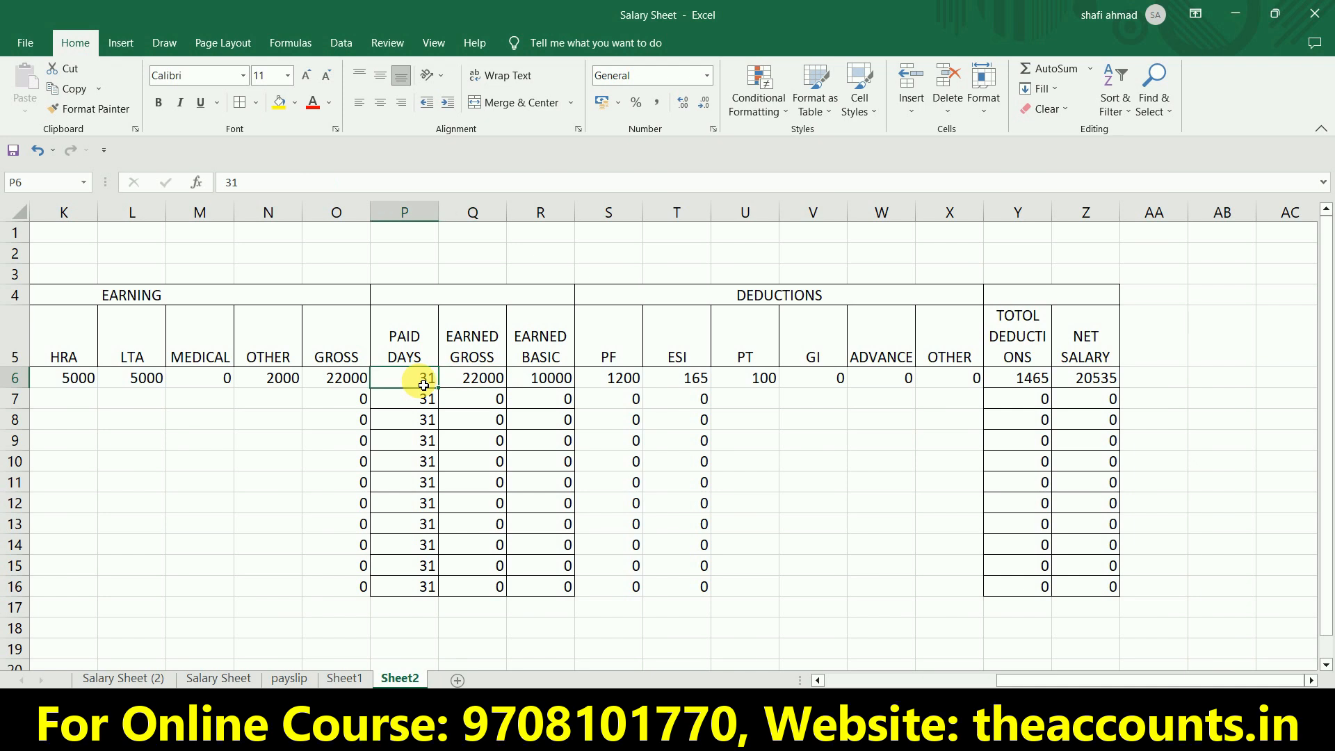
{"action": "key", "text": "Right"}
{"action": "key", "text": "Right"}
{"action": "key", "text": "Right"}
{"action": "key", "text": "Right"}
{"action": "key", "text": "Left"}
{"action": "key", "text": "Left"}
{"action": "key", "text": "Left"}
{"action": "key", "text": "Left"}
{"action": "key", "text": "Left"}
{"action": "key", "text": "Left"}
{"action": "key", "text": "Left"}
{"action": "key", "text": "Left"}
{"action": "key", "text": "Left"}
{"action": "key", "text": "Left"}
{"action": "key", "text": "Left"}
{"action": "key", "text": "Left"}
{"action": "key", "text": "Left"}
{"action": "key", "text": "Left"}
{"action": "key", "text": "Left"}
{"action": "key", "text": "Left"}
{"action": "key", "text": "Left"}
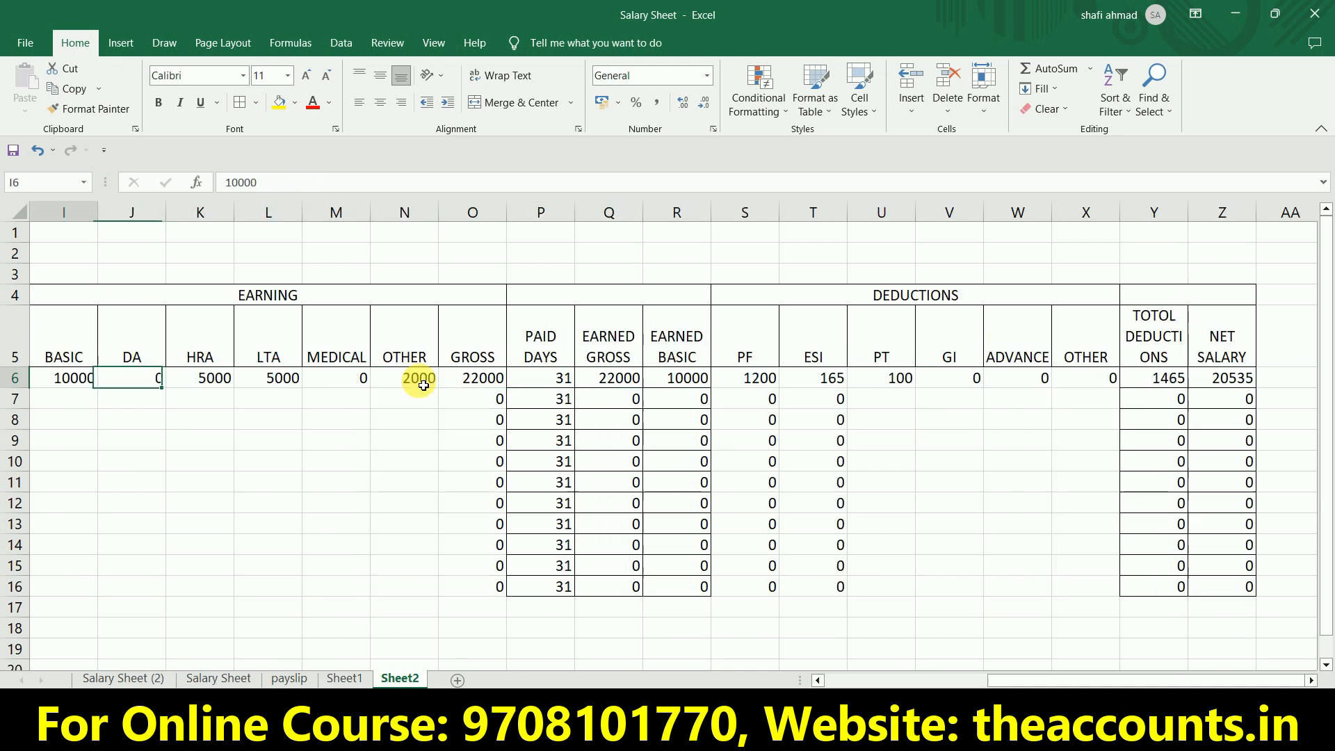
{"action": "key", "text": "shift+Right"}
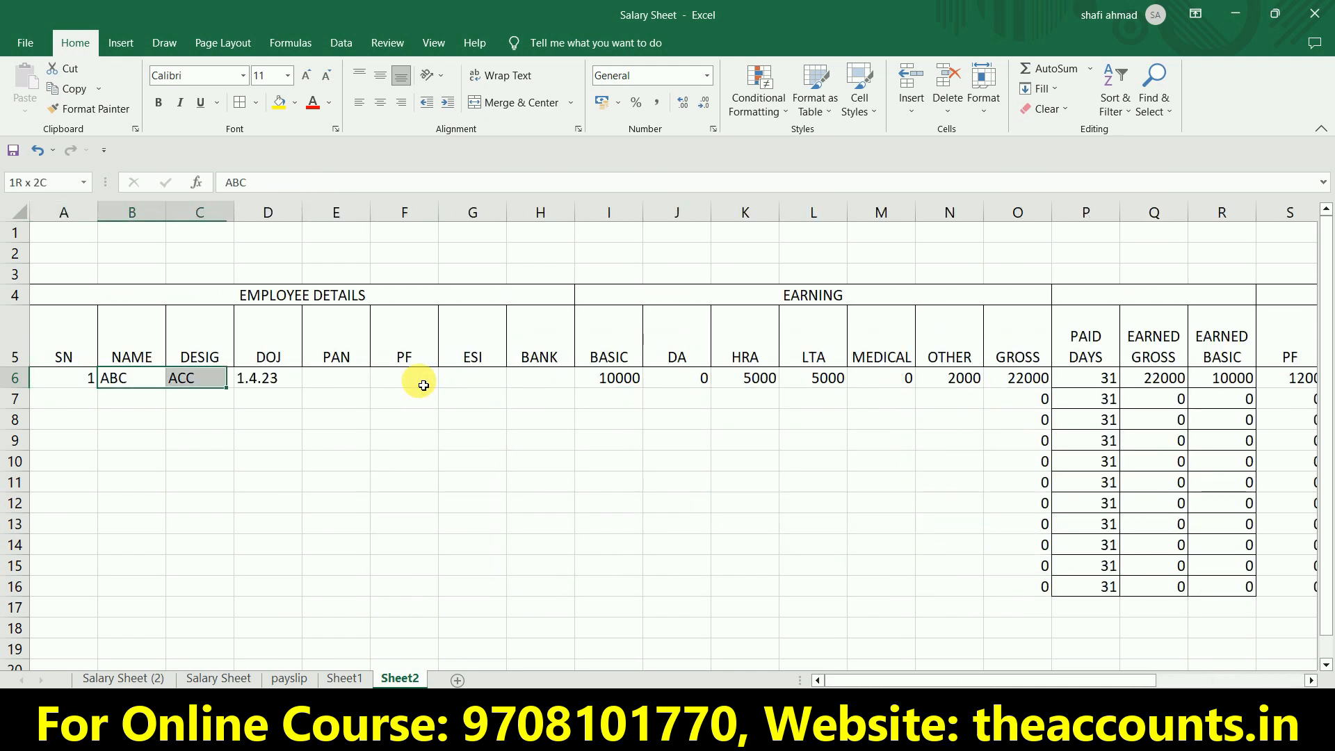
{"action": "key", "text": "shift+Down"}
{"action": "key", "text": "shift+Down"}
{"action": "key", "text": "shift+Down"}
{"action": "key", "text": "shift+Down"}
{"action": "key", "text": "shift+Down"}
{"action": "key", "text": "shift+Down"}
{"action": "key", "text": "shift+Down"}
{"action": "key", "text": "shift+Down"}
{"action": "key", "text": "shift+Down"}
{"action": "key", "text": "shift+Down"}
{"action": "key", "text": "shift+Down"}
{"action": "key", "text": "shift+Down"}
{"action": "key", "text": "shift+Up"}
{"action": "key", "text": "shift+Up"}
{"action": "key", "text": "shift+Down"}
{"action": "key", "text": "ctrl+d"}
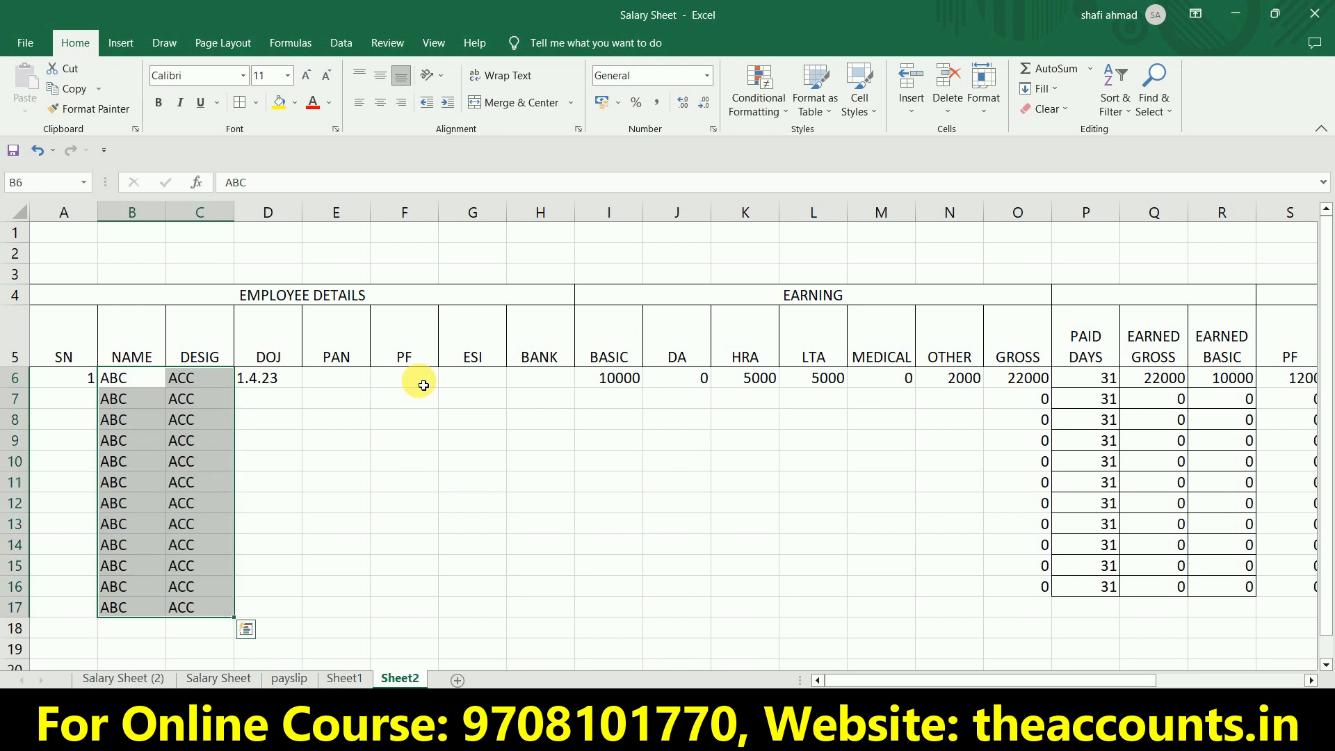
Number the SN column from 1 to 12 in A6:A17 and center the serial numbers horizontally.
{"action": "key", "text": "Left"}
{"action": "key", "text": "Down"}
{"action": "type", "text": "2"}
{"action": "key", "text": "Return"}
{"action": "key", "text": "Up"}
{"action": "key", "text": "Up"}
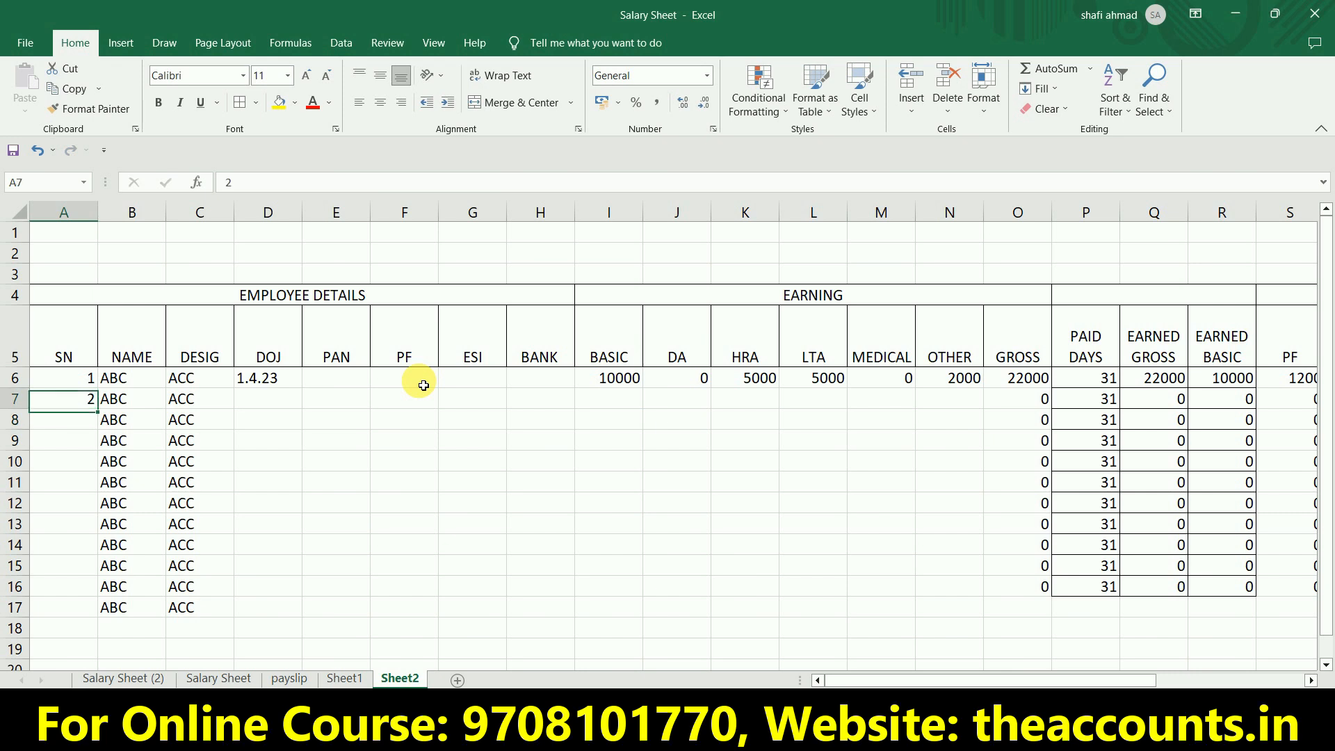
{"action": "key", "text": "shift+Down"}
{"action": "left_click_drag", "start_coordinate": [97, 409], "coordinate": [109, 618]}
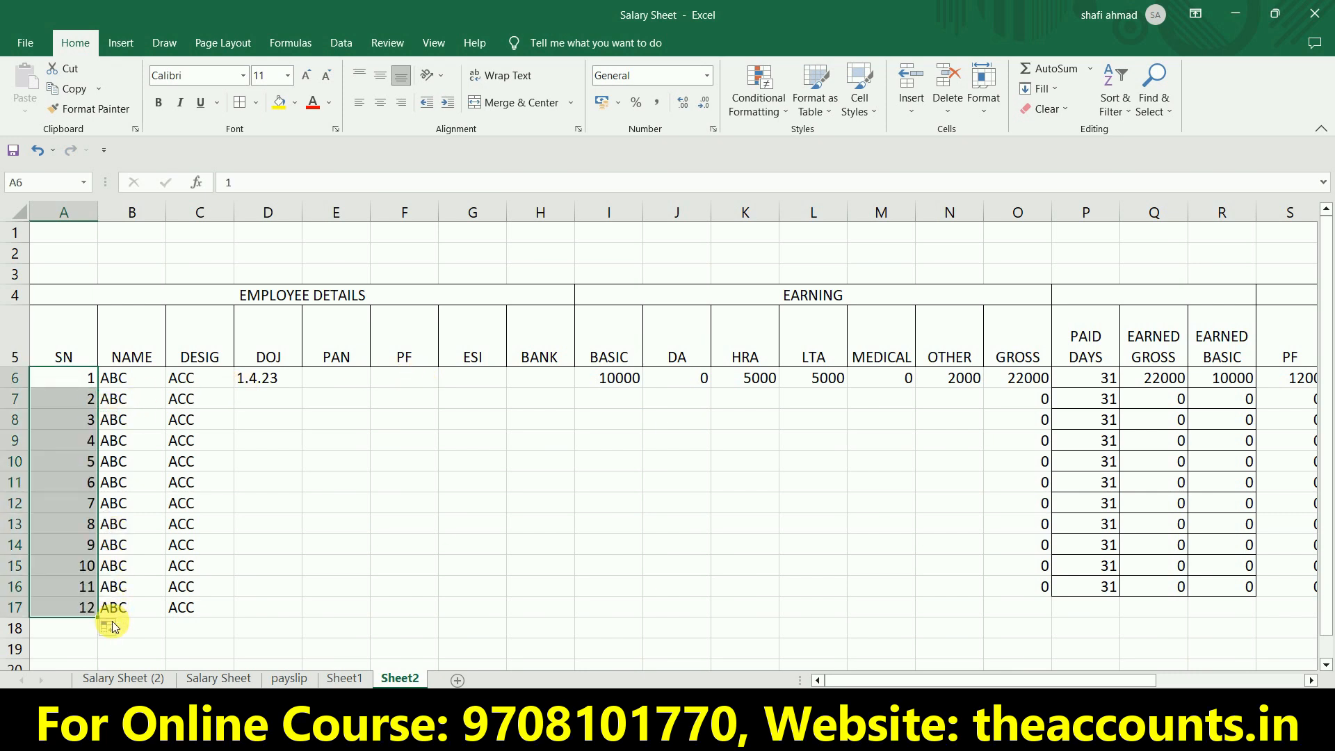
{"action": "left_click", "coordinate": [380, 110]}
{"action": "left_click", "coordinate": [396, 484]}
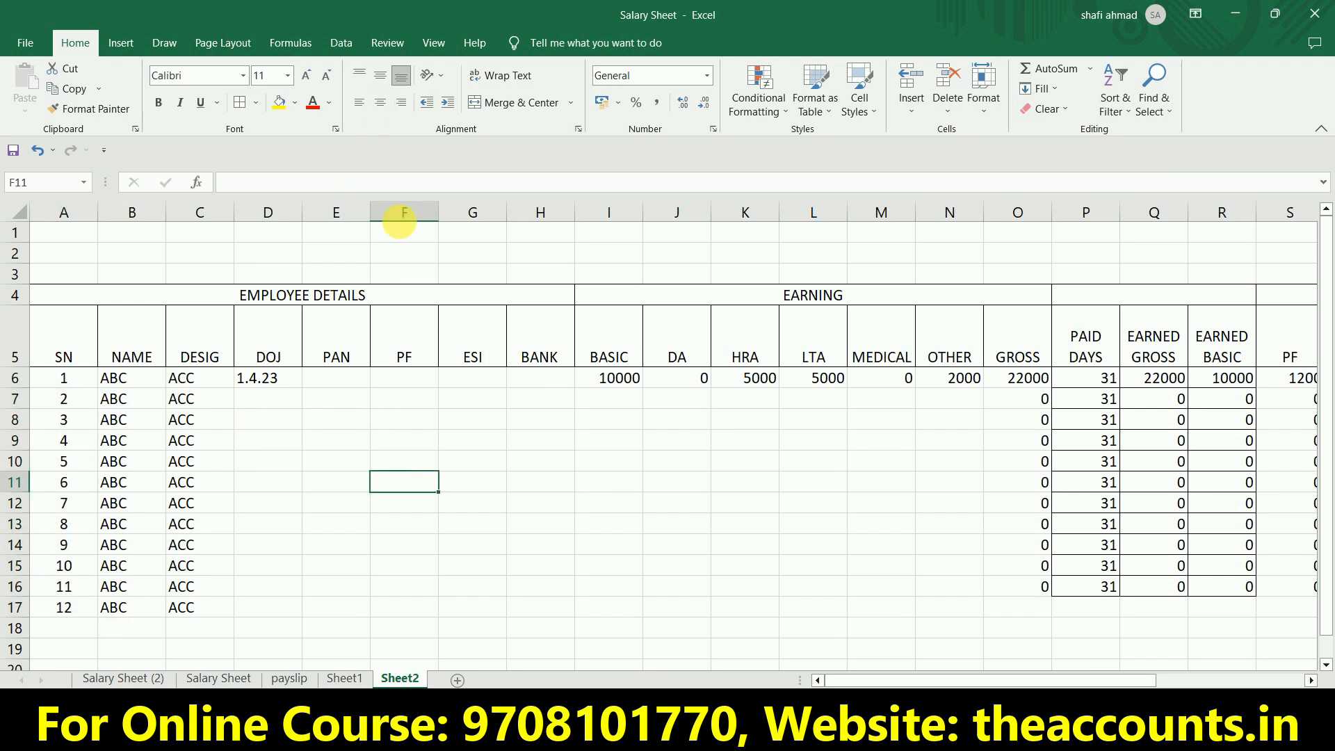
Center the header labels in row 5 vertically and horizontally and make them bold.
{"action": "left_click", "coordinate": [17, 351]}
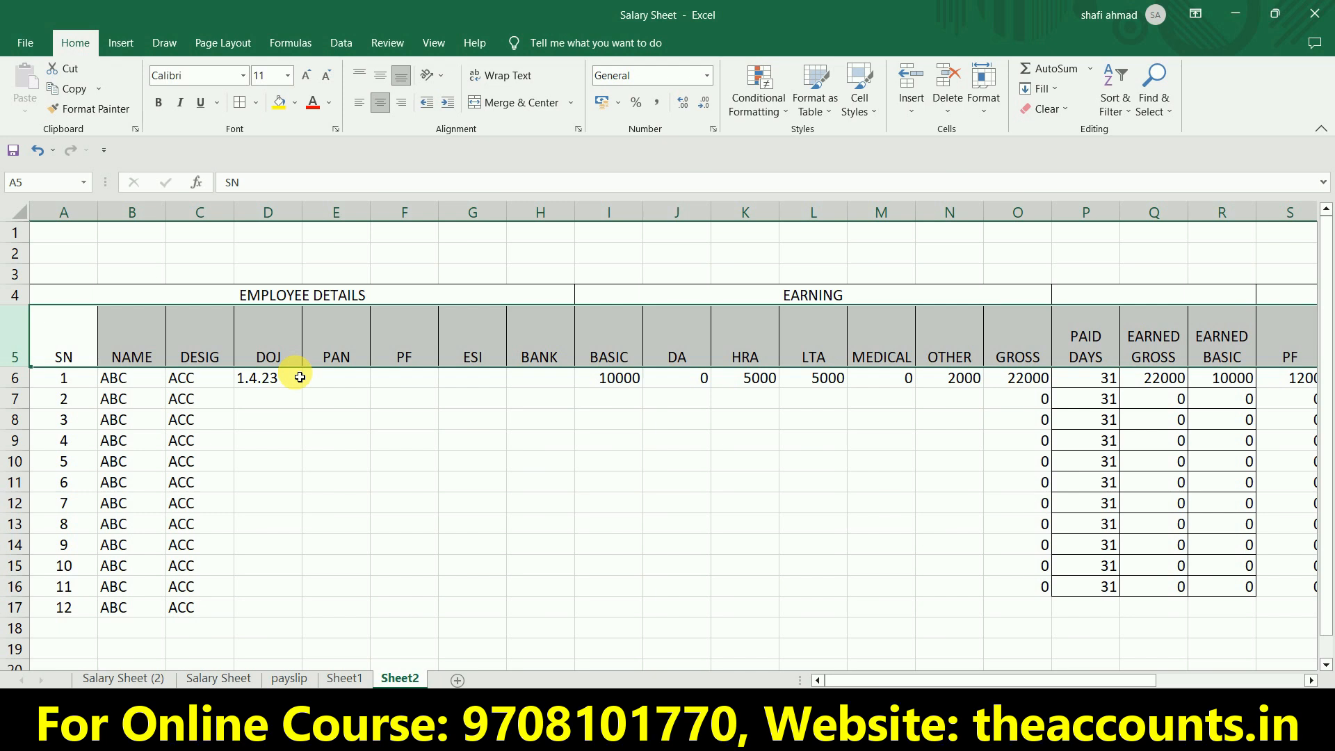
{"action": "left_click", "coordinate": [381, 76]}
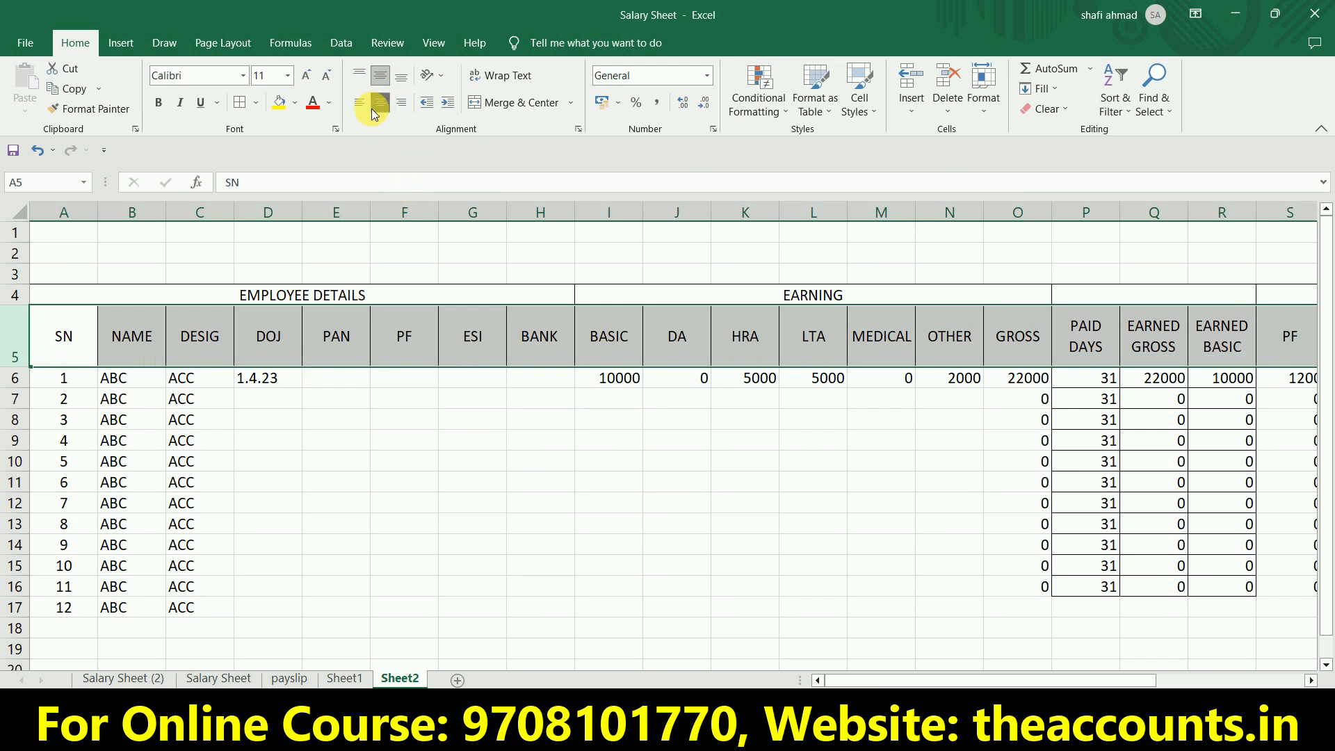
{"action": "left_click", "coordinate": [159, 104]}
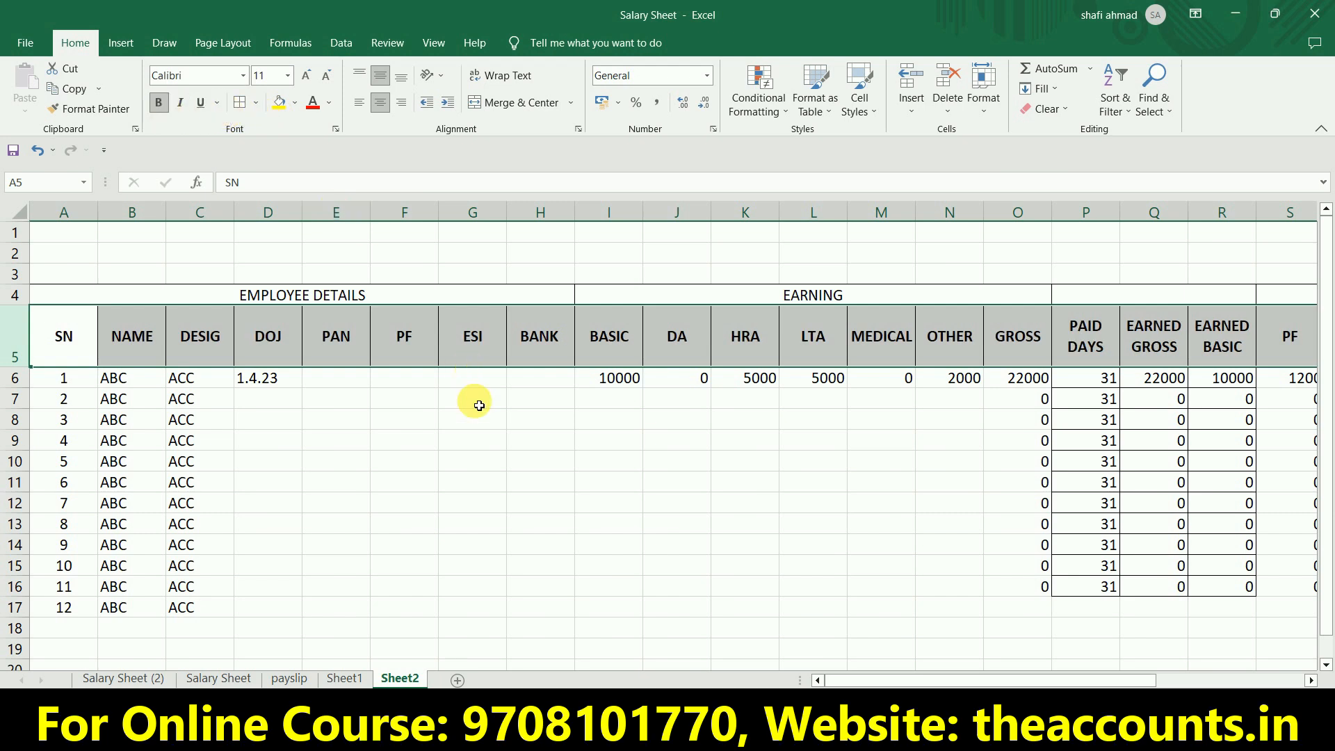
{"action": "left_click", "coordinate": [486, 440]}
Shade the employee details block A4:H18 yellow and the earning block I4:O18 light olive green.
{"action": "left_click_drag", "start_coordinate": [501, 290], "coordinate": [518, 626]}
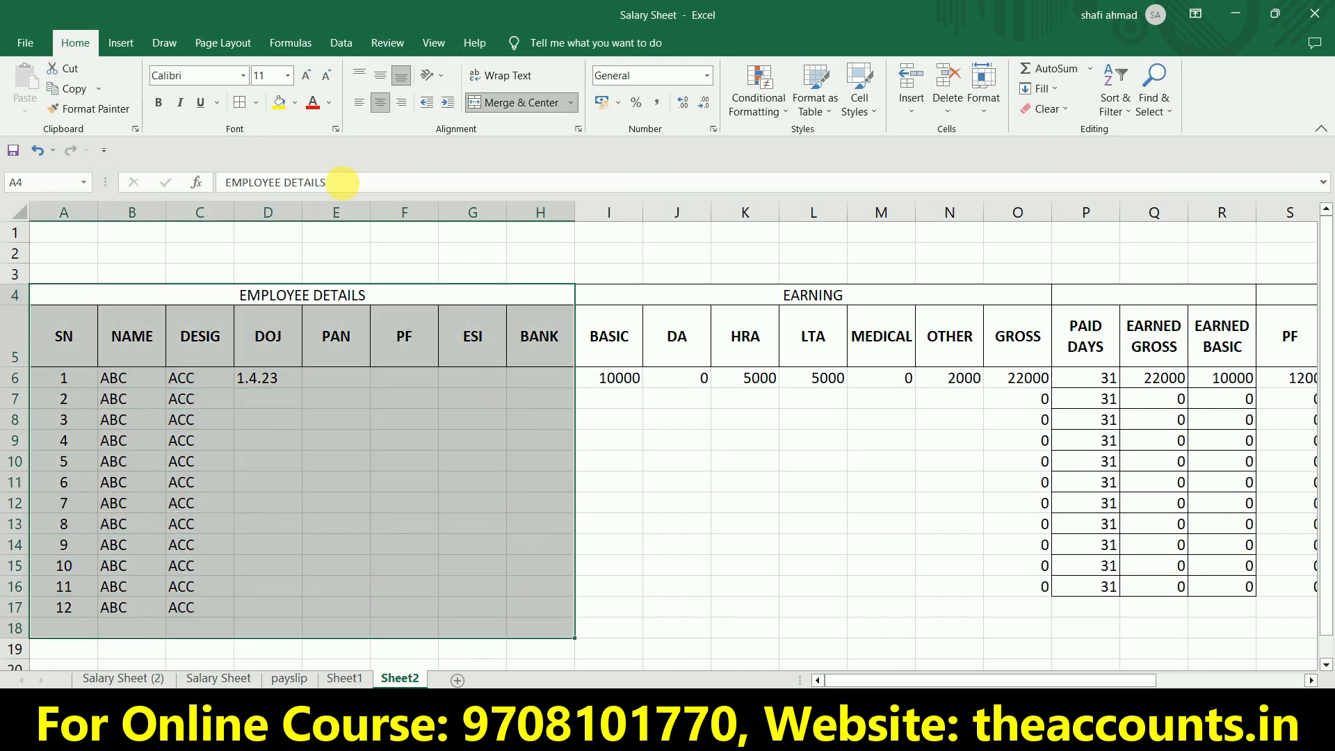
{"action": "left_click", "coordinate": [278, 103]}
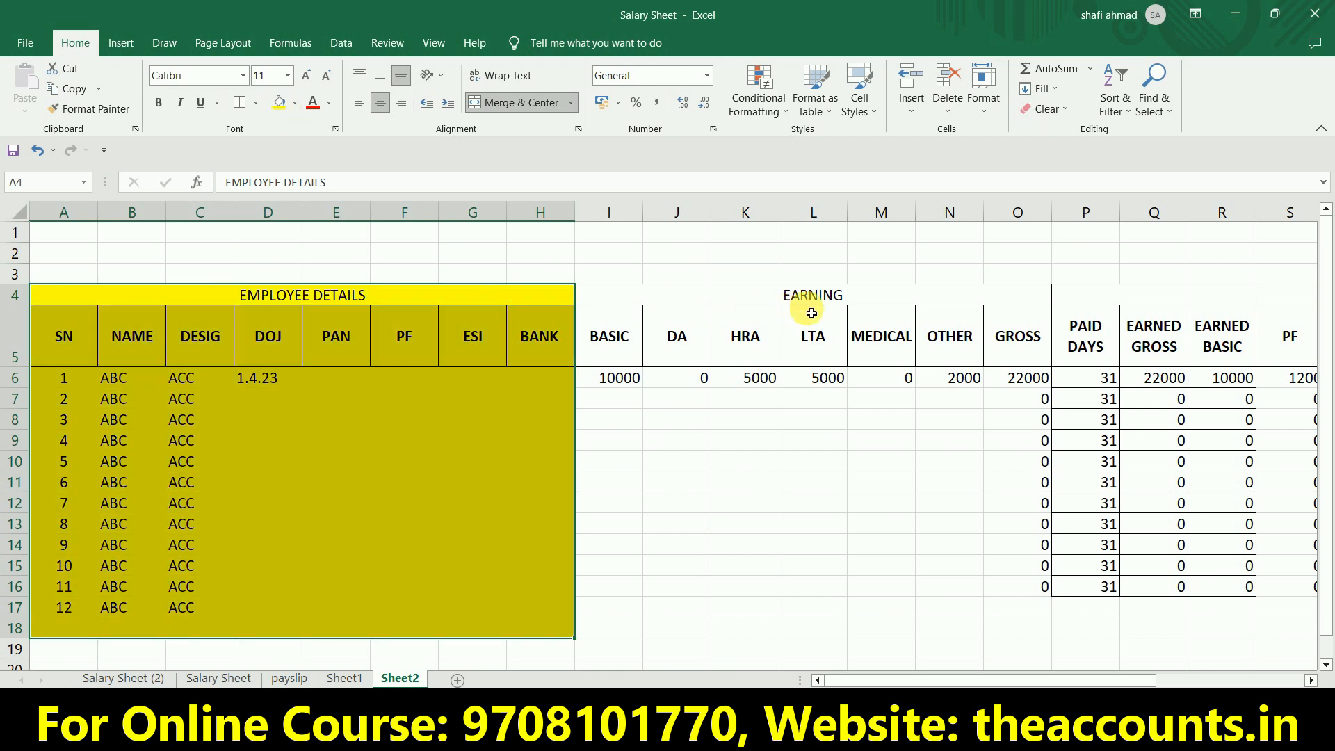
{"action": "left_click_drag", "start_coordinate": [810, 292], "coordinate": [837, 628]}
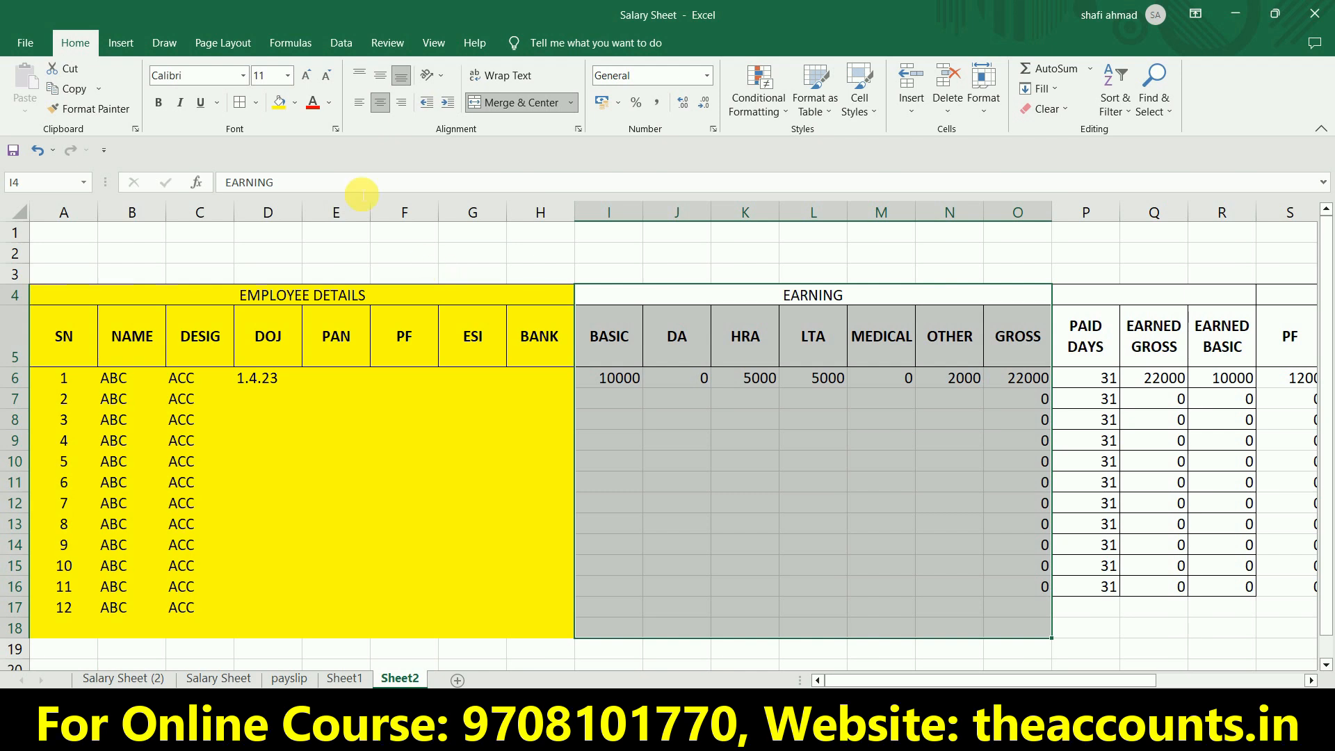
{"action": "left_click", "coordinate": [295, 103]}
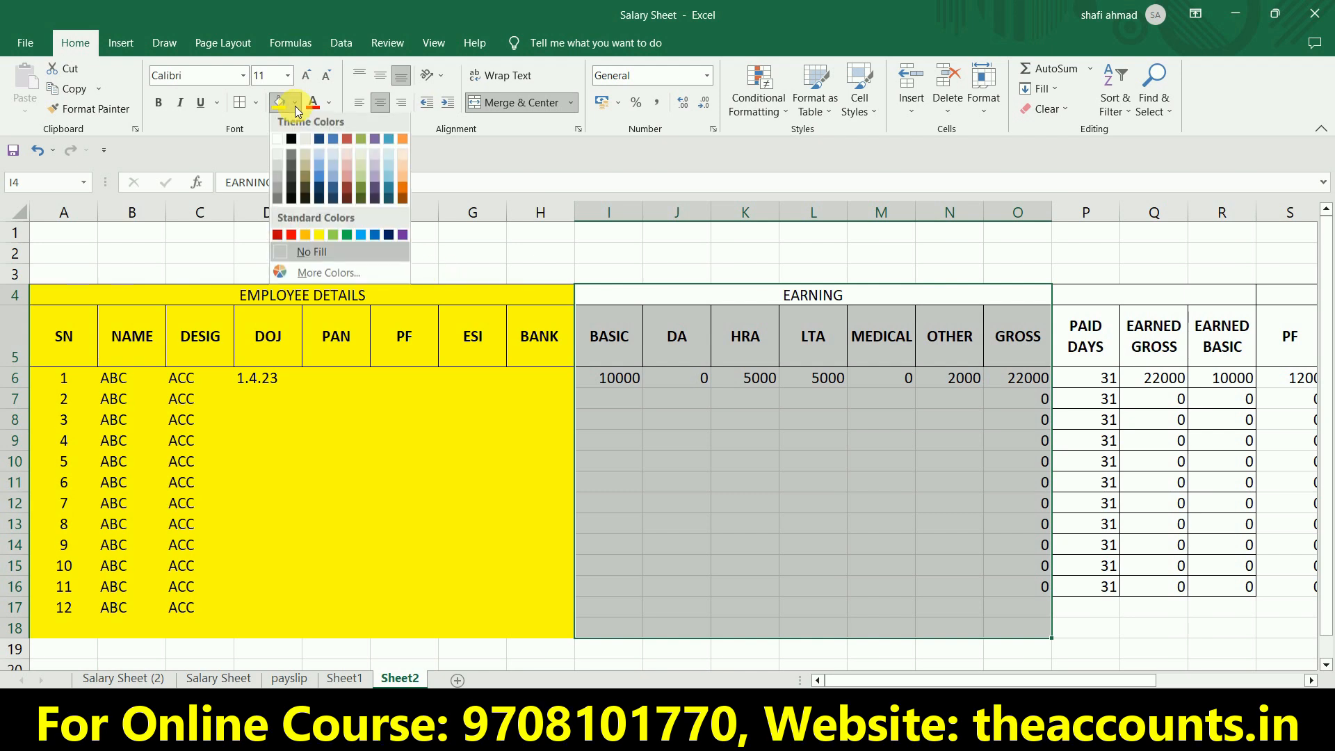
{"action": "left_click", "coordinate": [363, 181]}
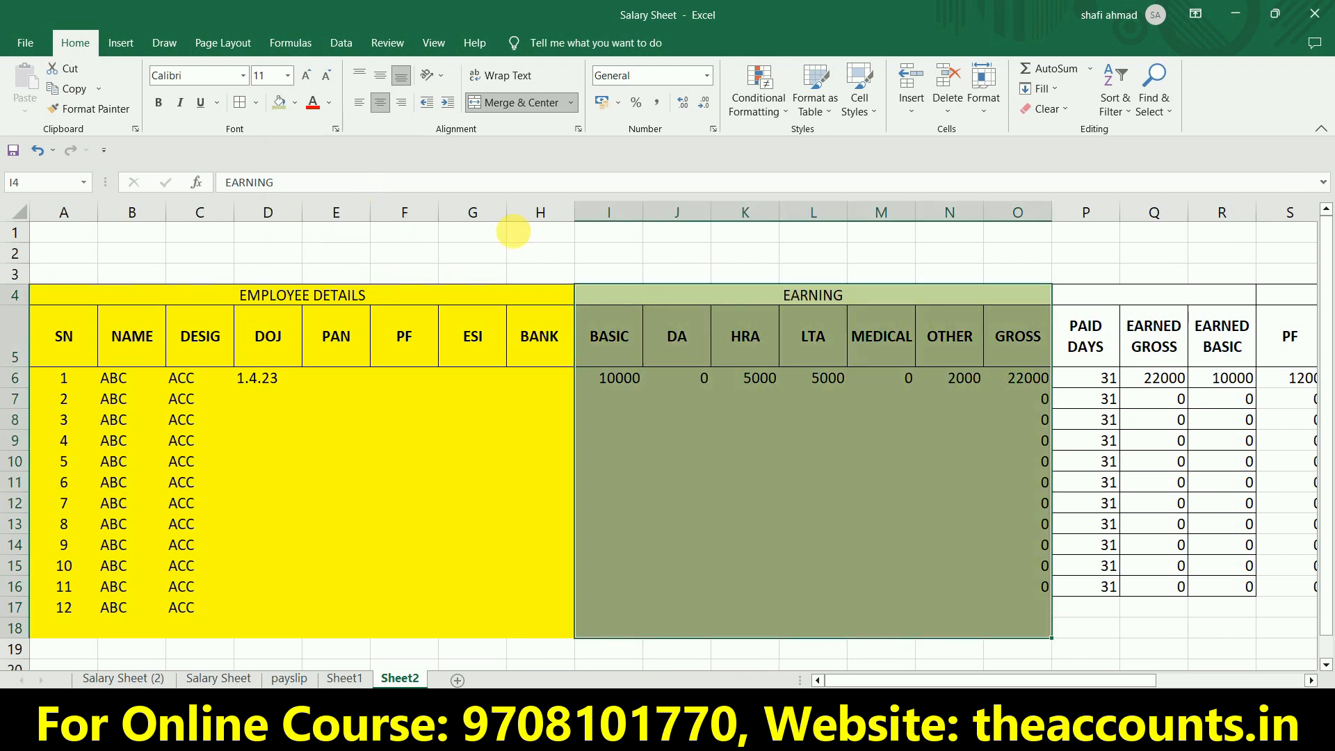
Shade the paid days, earned gross and earned basic block P4:R18 light orange.
{"action": "left_click", "coordinate": [1089, 307]}
{"action": "key", "text": "Right"}
{"action": "key", "text": "Right"}
{"action": "key", "text": "Right"}
{"action": "key", "text": "Right"}
{"action": "key", "text": "Left"}
{"action": "key", "text": "Left"}
{"action": "key", "text": "Left"}
{"action": "key", "text": "Left"}
{"action": "key", "text": "Left"}
{"action": "key", "text": "Right"}
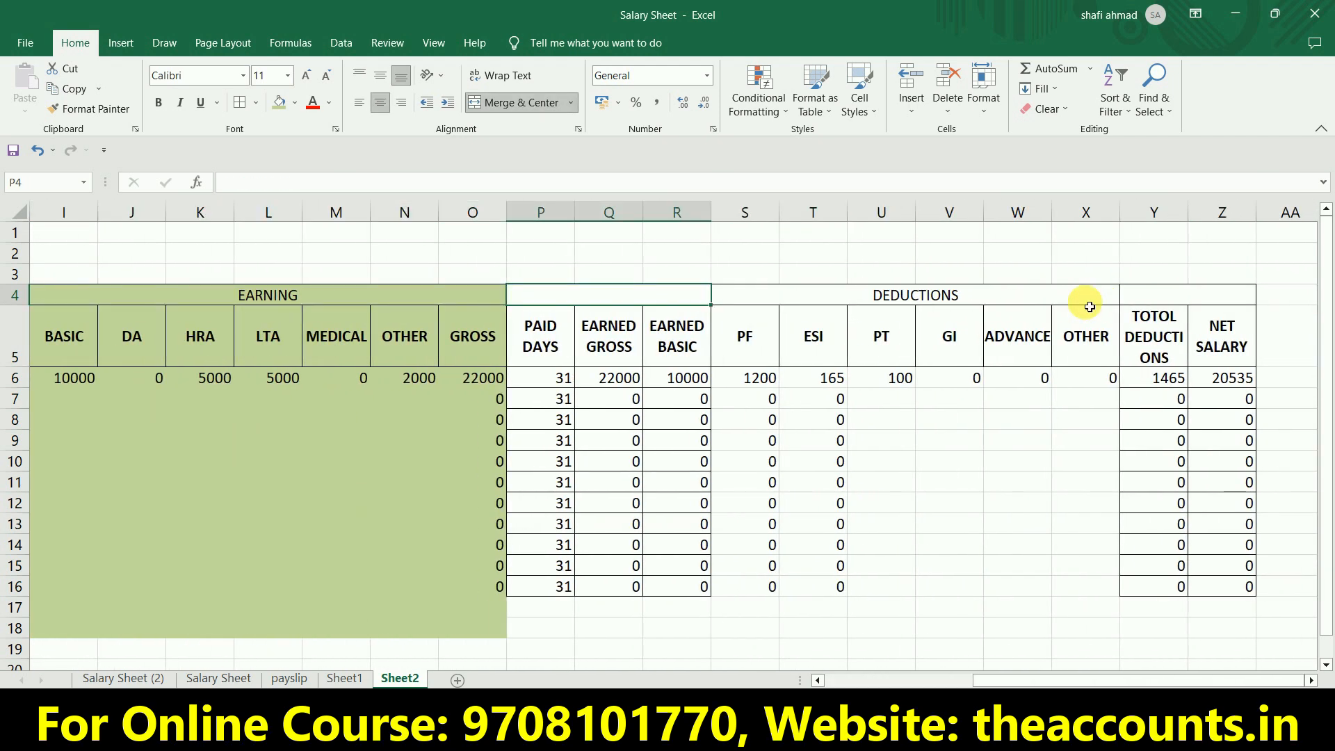
{"action": "key", "text": "shift+Down"}
{"action": "key", "text": "shift+Down"}
{"action": "key", "text": "shift+Down"}
{"action": "key", "text": "shift+Down"}
{"action": "key", "text": "shift+Down"}
{"action": "key", "text": "shift+Down"}
{"action": "key", "text": "shift+Down"}
{"action": "key", "text": "shift+Down"}
{"action": "key", "text": "shift+Down"}
{"action": "key", "text": "shift+Down"}
{"action": "key", "text": "shift+Down"}
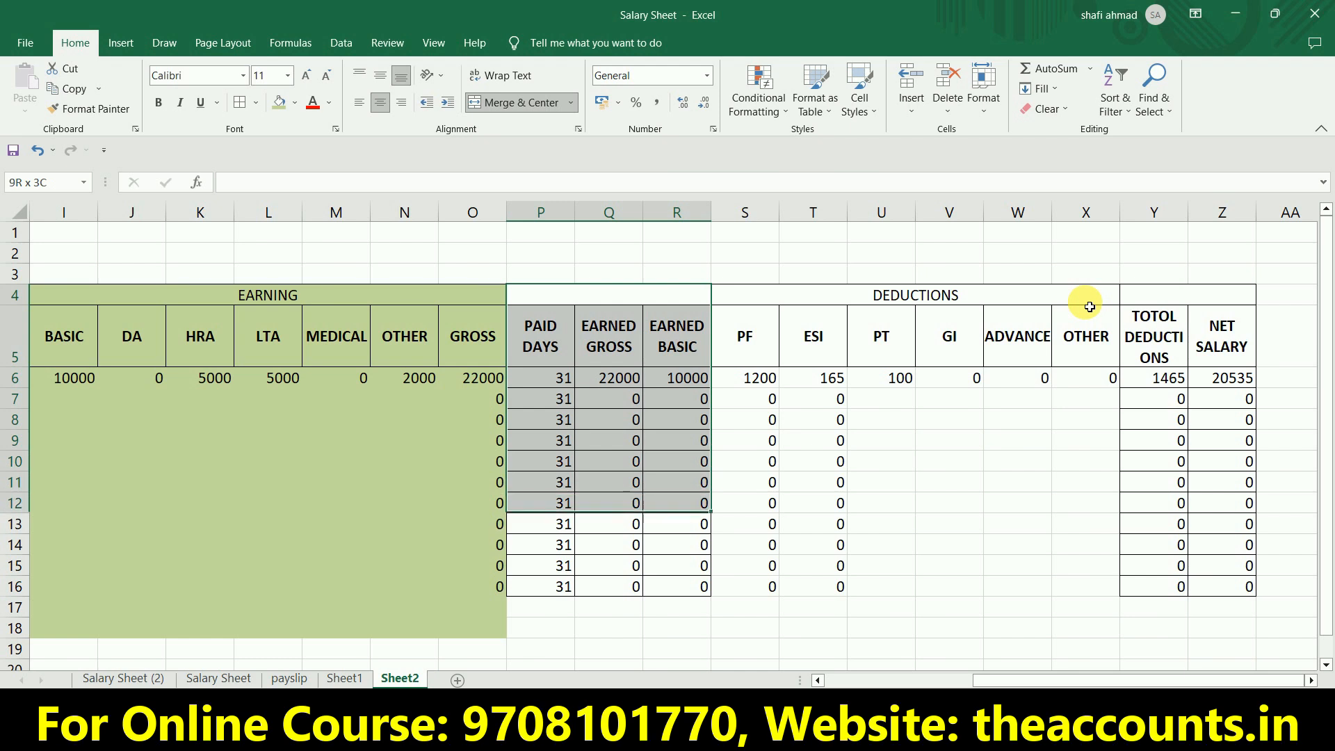
{"action": "key", "text": "shift+Down"}
{"action": "key", "text": "shift+Down"}
{"action": "key", "text": "shift+Down"}
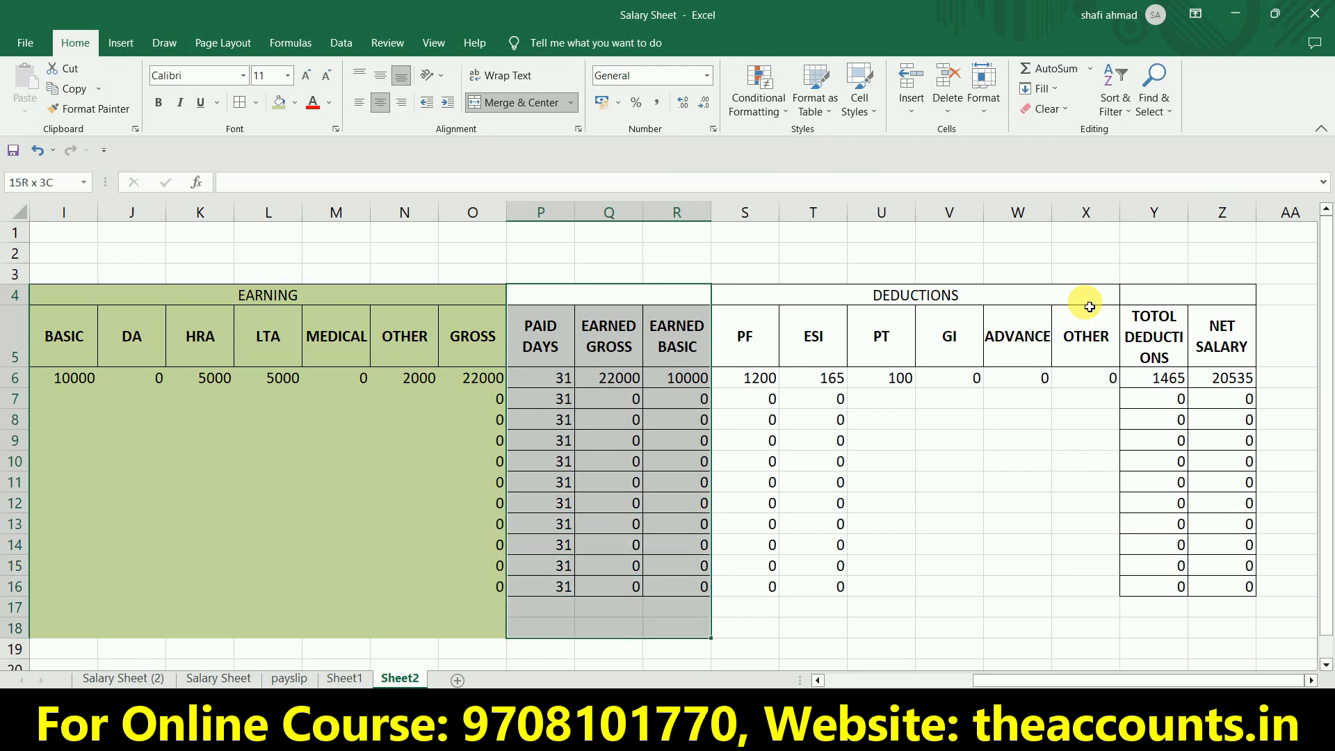
{"action": "left_click", "coordinate": [295, 103]}
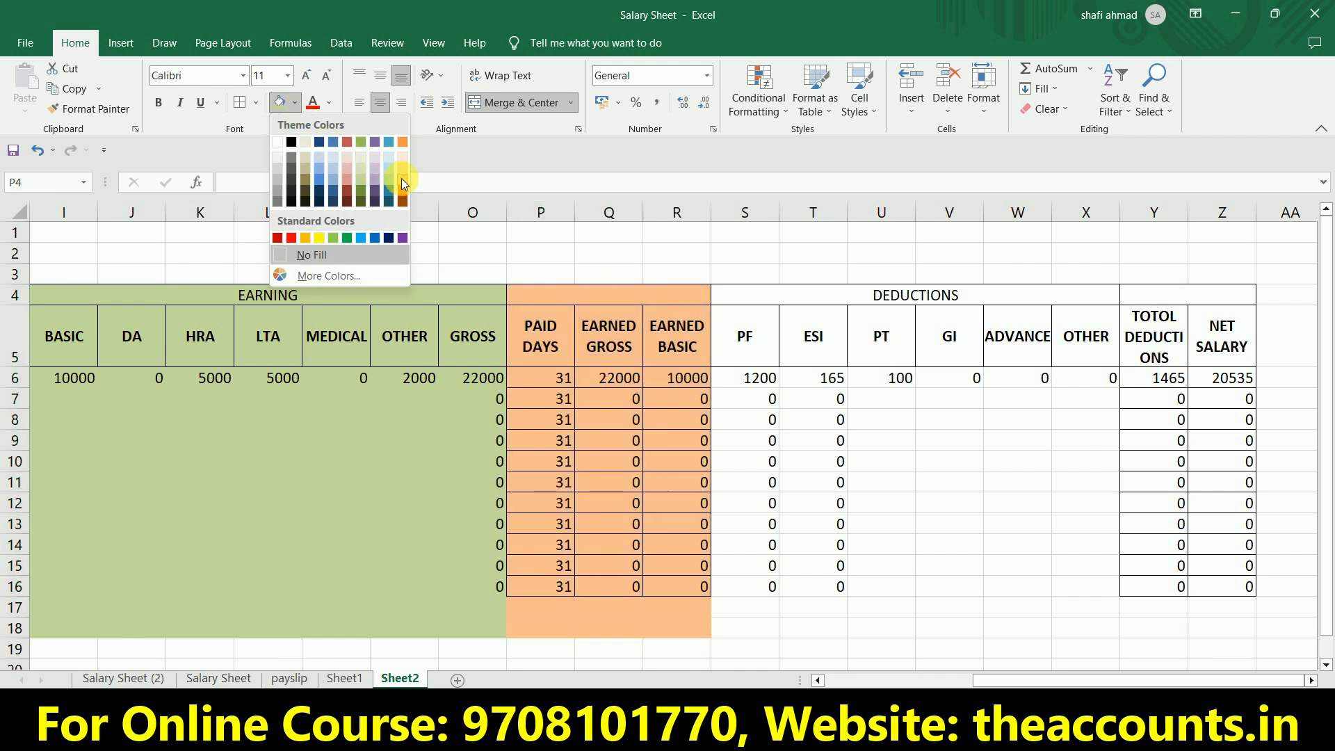
{"action": "left_click", "coordinate": [402, 180]}
Shade the deductions block S4:X18 light blue and the total deductions and net salary block Y4:Z18 light grey.
{"action": "left_click_drag", "start_coordinate": [855, 306], "coordinate": [936, 626]}
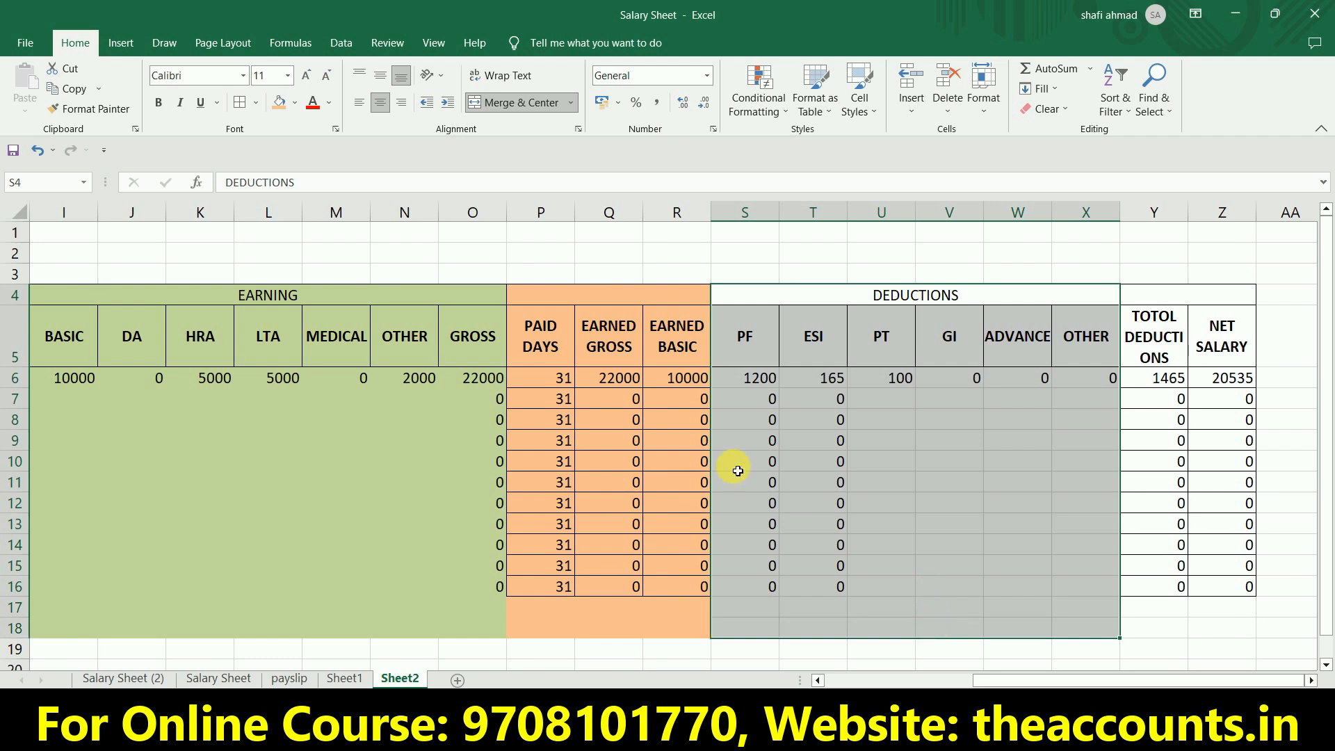
{"action": "left_click", "coordinate": [296, 104]}
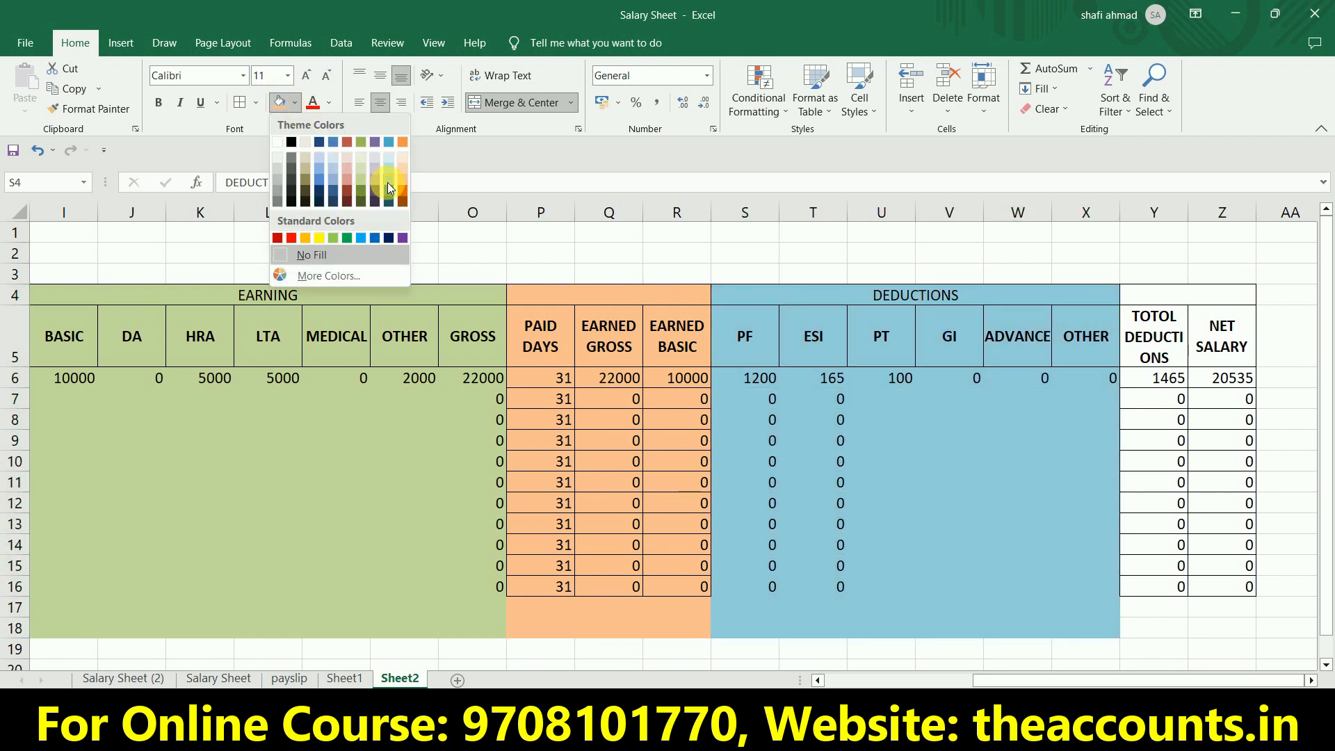
{"action": "left_click", "coordinate": [388, 188]}
{"action": "left_click_drag", "start_coordinate": [1137, 299], "coordinate": [1159, 613]}
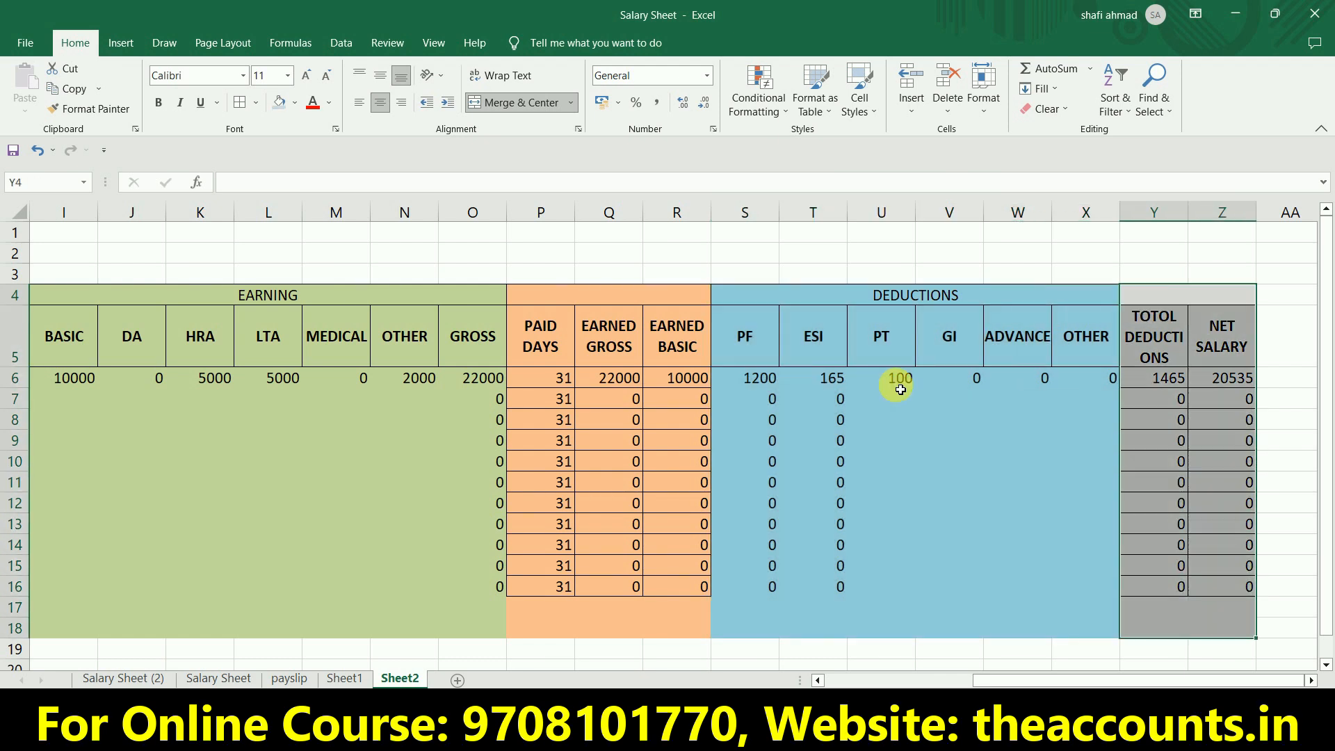
Apply all borders to the whole salary table, A4:Z18.
{"action": "key", "text": "Left"}
{"action": "key", "text": "Left"}
{"action": "key", "text": "Left"}
{"action": "key", "text": "Left"}
{"action": "key", "text": "shift+Down"}
{"action": "key", "text": "shift+Down"}
{"action": "key", "text": "shift+Down"}
{"action": "key", "text": "shift+Down"}
{"action": "key", "text": "shift+Down"}
{"action": "key", "text": "shift+Down"}
{"action": "key", "text": "shift+Down"}
{"action": "key", "text": "shift+Down"}
{"action": "key", "text": "shift+Down"}
{"action": "key", "text": "shift+Down"}
{"action": "key", "text": "shift+Down"}
{"action": "key", "text": "shift+Down"}
{"action": "key", "text": "shift+Down"}
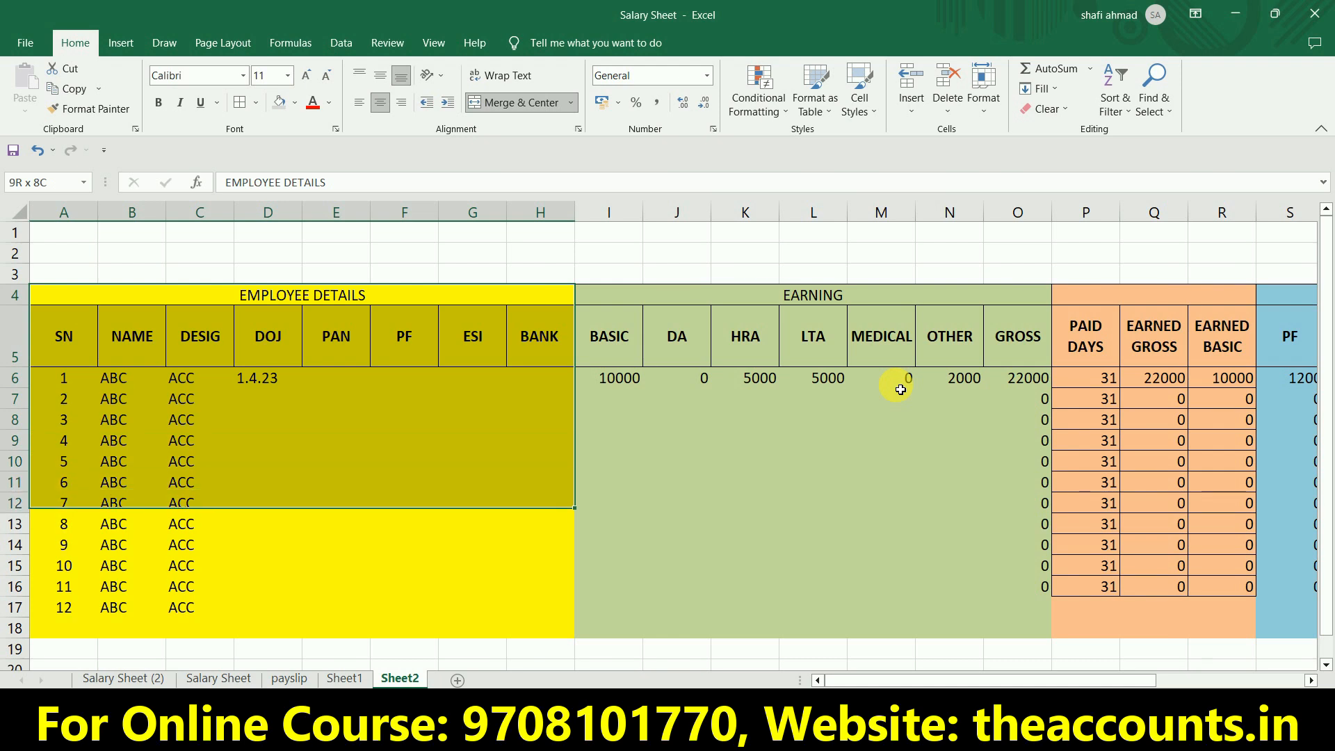
{"action": "key", "text": "shift+Down"}
{"action": "key", "text": "shift+Right"}
{"action": "key", "text": "shift+Right"}
{"action": "key", "text": "shift+Right"}
{"action": "key", "text": "shift+Right"}
{"action": "key", "text": "shift+Right"}
{"action": "key", "text": "shift+Right"}
{"action": "key", "text": "shift+Right"}
{"action": "key", "text": "shift+Right"}
{"action": "key", "text": "shift+Right"}
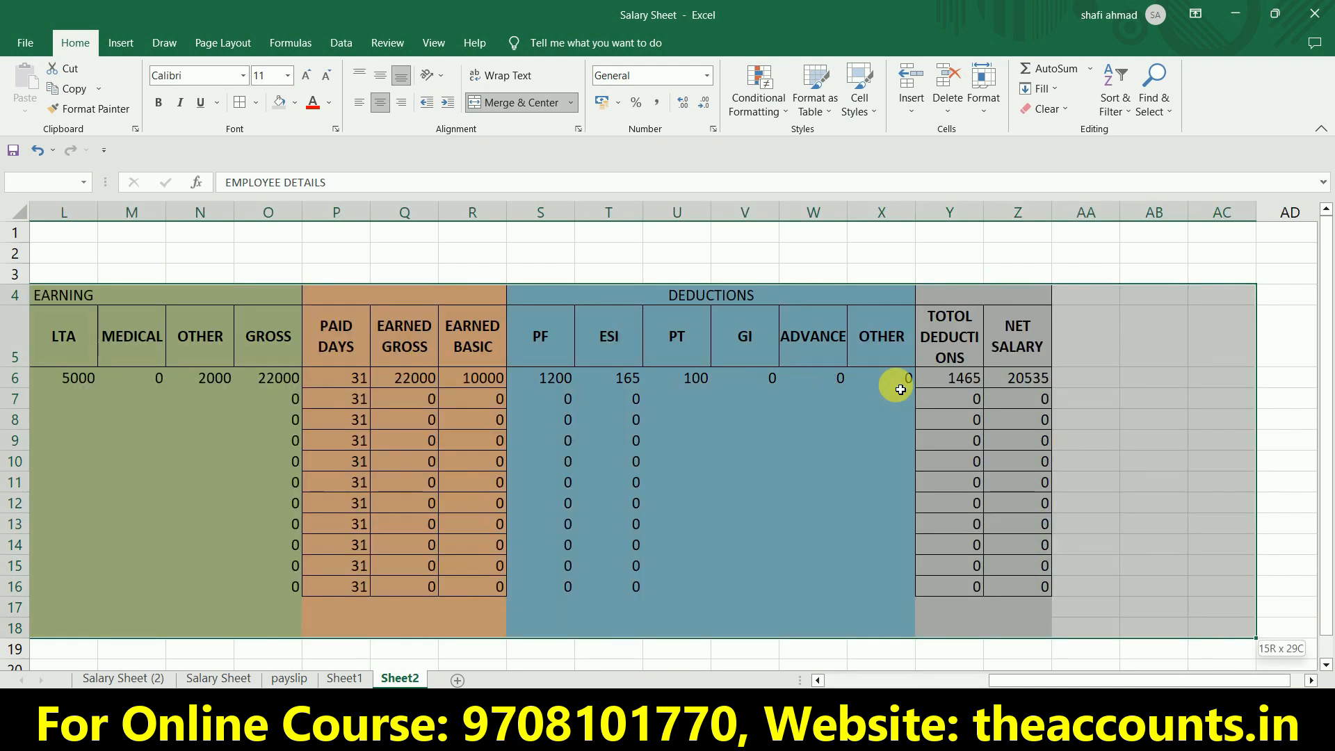
{"action": "key", "text": "shift+Left"}
{"action": "key", "text": "shift+Left"}
{"action": "key", "text": "shift+Left"}
{"action": "key", "text": "shift+Left"}
{"action": "key", "text": "shift+Left"}
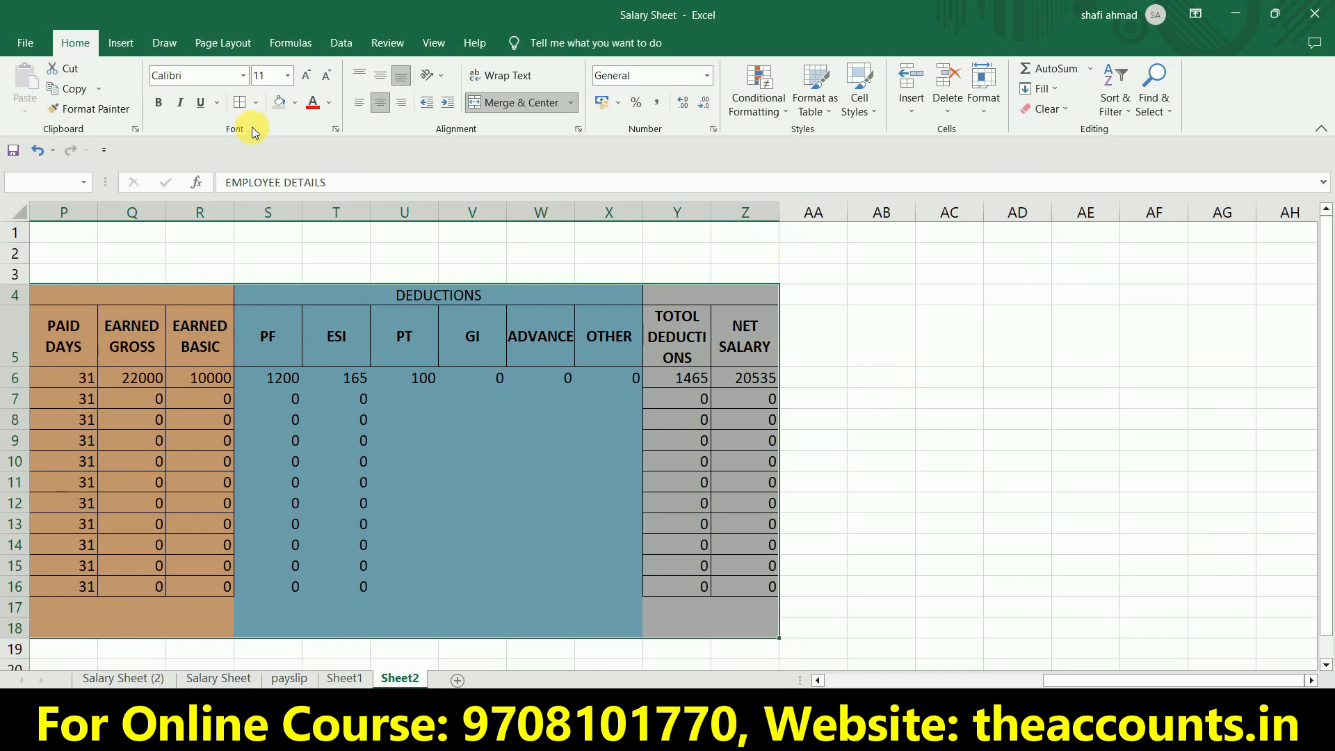
{"action": "left_click", "coordinate": [238, 108]}
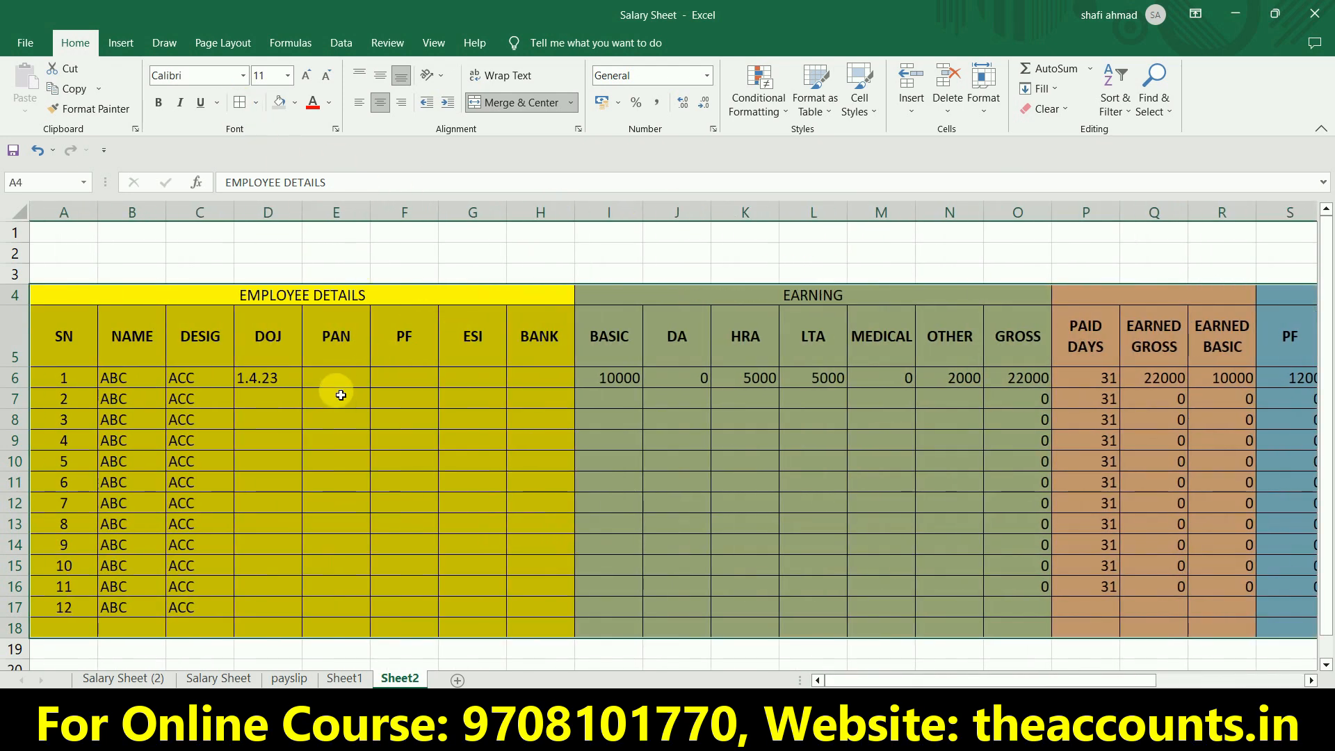
{"action": "left_click", "coordinate": [339, 394]}
Total the basic salaries I6:I17 in I18 and fill the sum formula across row 18 to column Z.
{"action": "left_click", "coordinate": [605, 379]}
{"action": "left_click", "coordinate": [606, 388]}
{"action": "key", "text": "Down"}
{"action": "key", "text": "Down"}
{"action": "key", "text": "Down"}
{"action": "key", "text": "Down"}
{"action": "key", "text": "Down"}
{"action": "key", "text": "Down"}
{"action": "key", "text": "Down"}
{"action": "key", "text": "Down"}
{"action": "key", "text": "Down"}
{"action": "key", "text": "Down"}
{"action": "key", "text": "Down"}
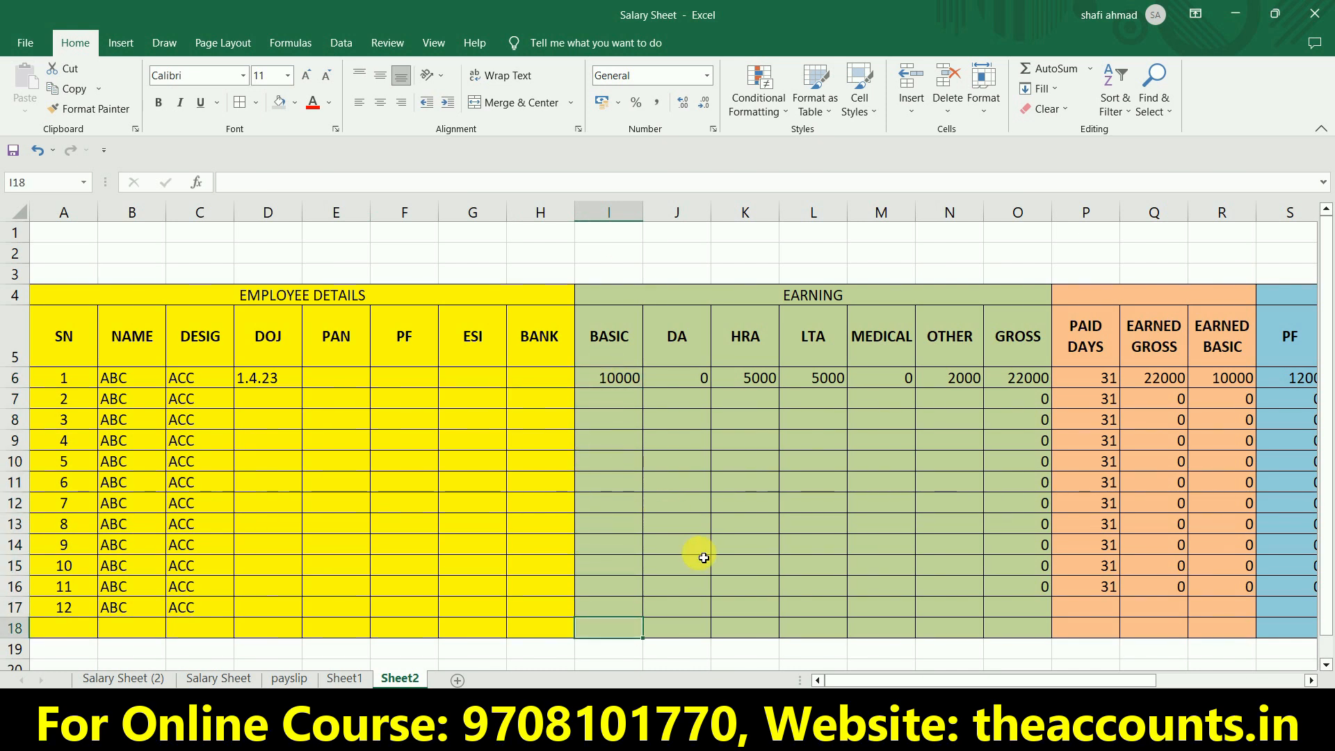
{"action": "key", "text": "alt+equal"}
{"action": "key", "text": "Return"}
{"action": "key", "text": "Up"}
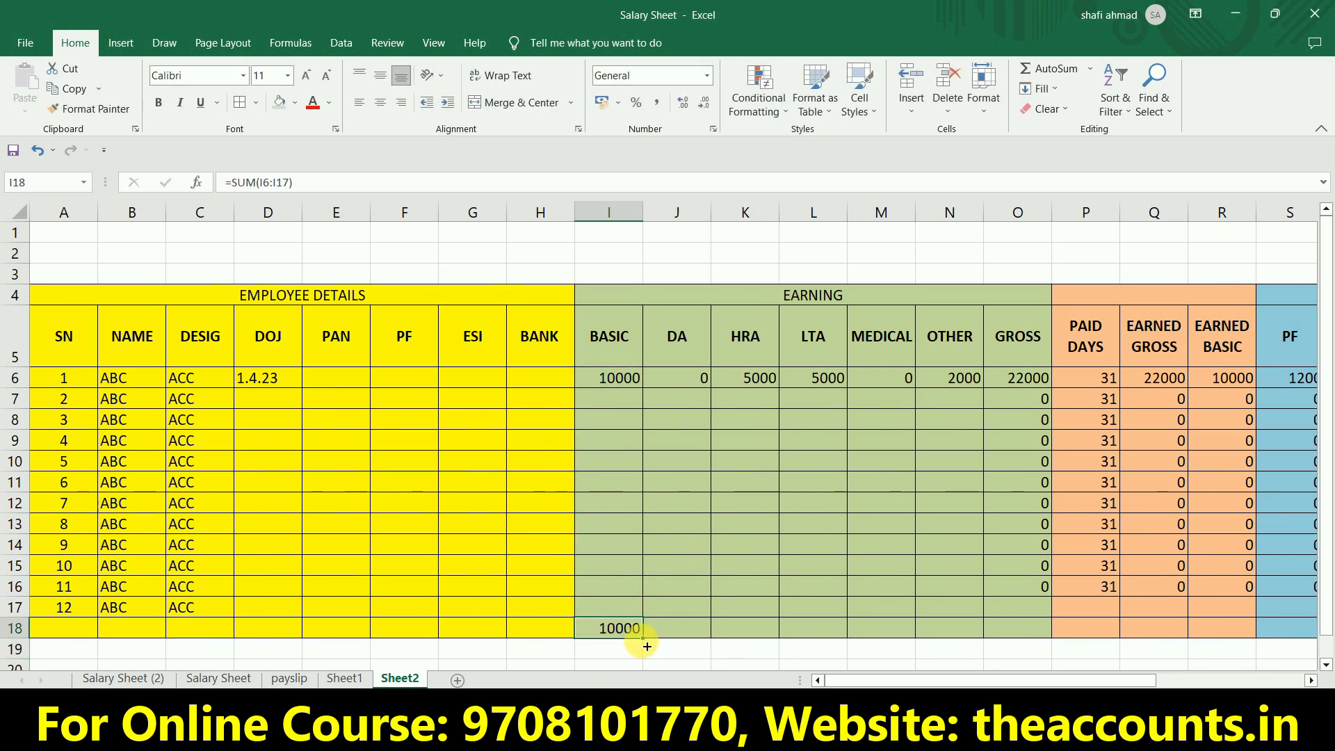
{"action": "left_click_drag", "start_coordinate": [649, 643], "coordinate": [1175, 635]}
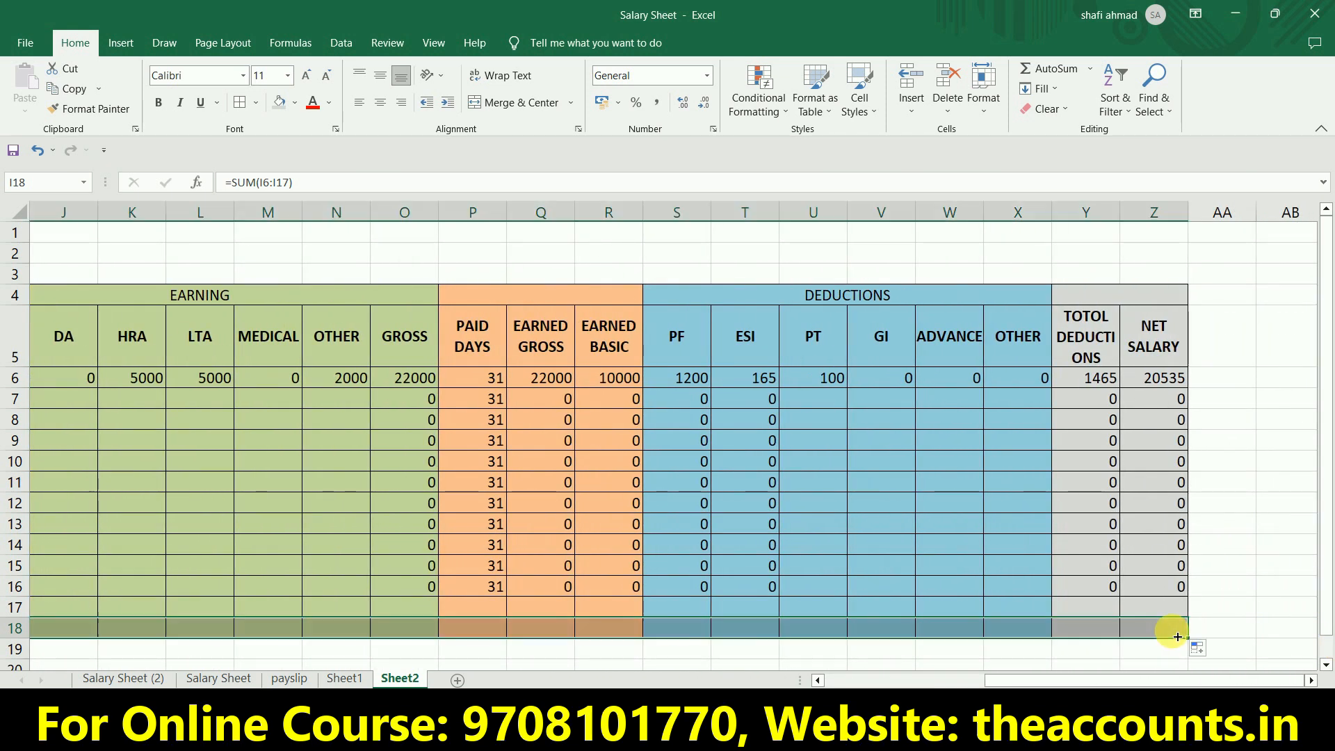
{"action": "left_click", "coordinate": [1035, 613]}
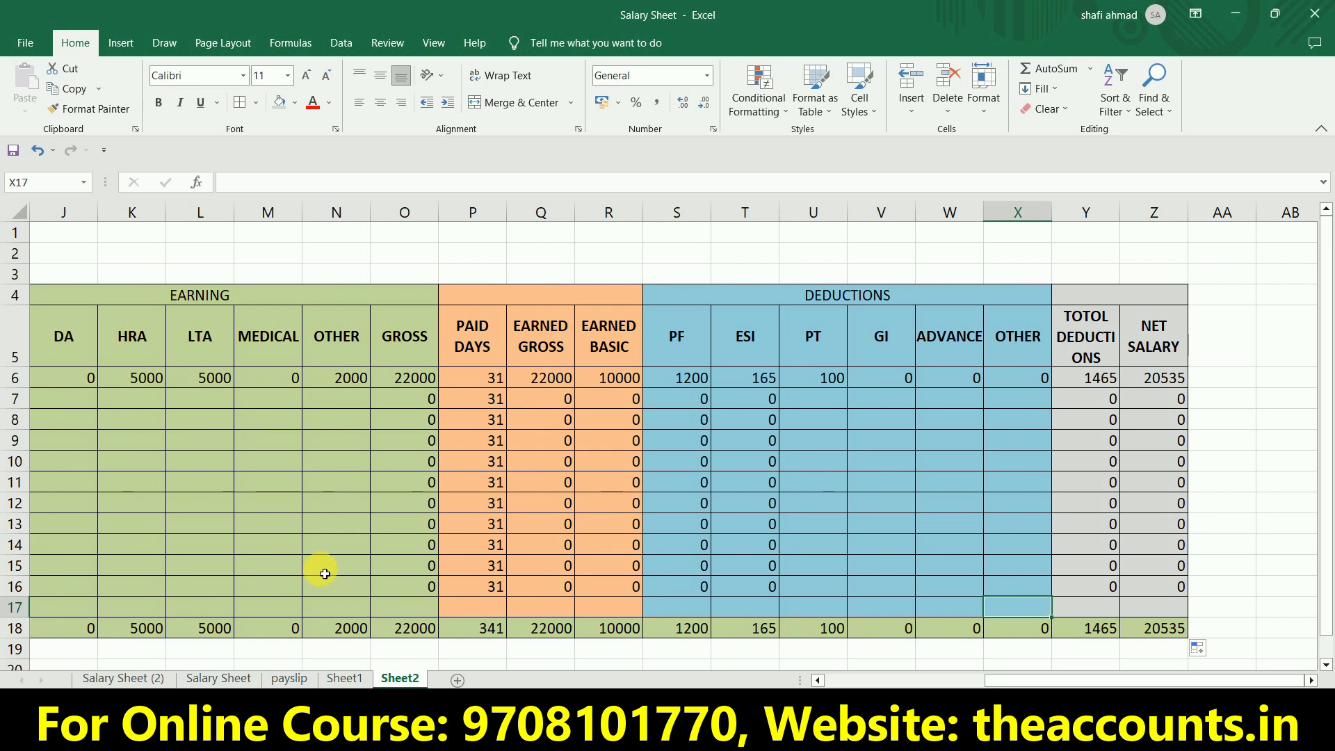
Delete the incomplete employee row 17 directly above the totals row.
{"action": "left_click", "coordinate": [16, 606]}
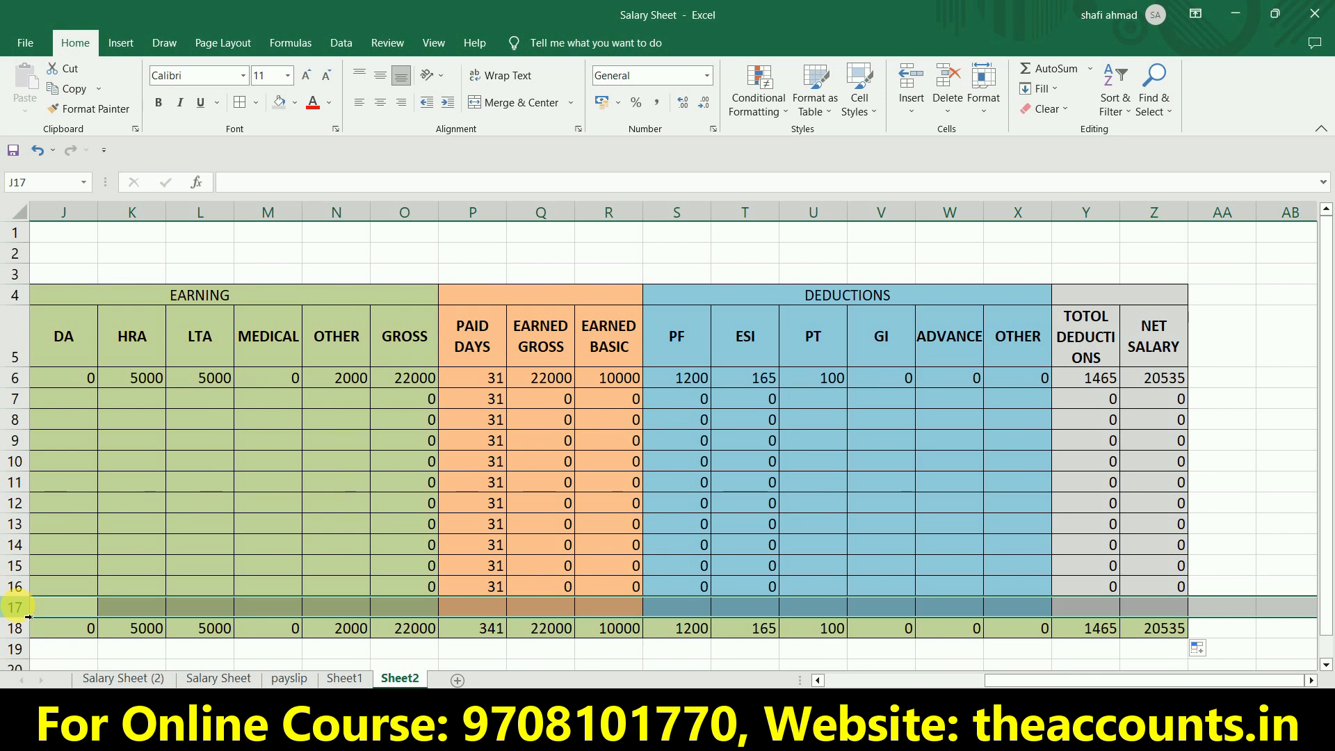
{"action": "right_click", "coordinate": [19, 609]}
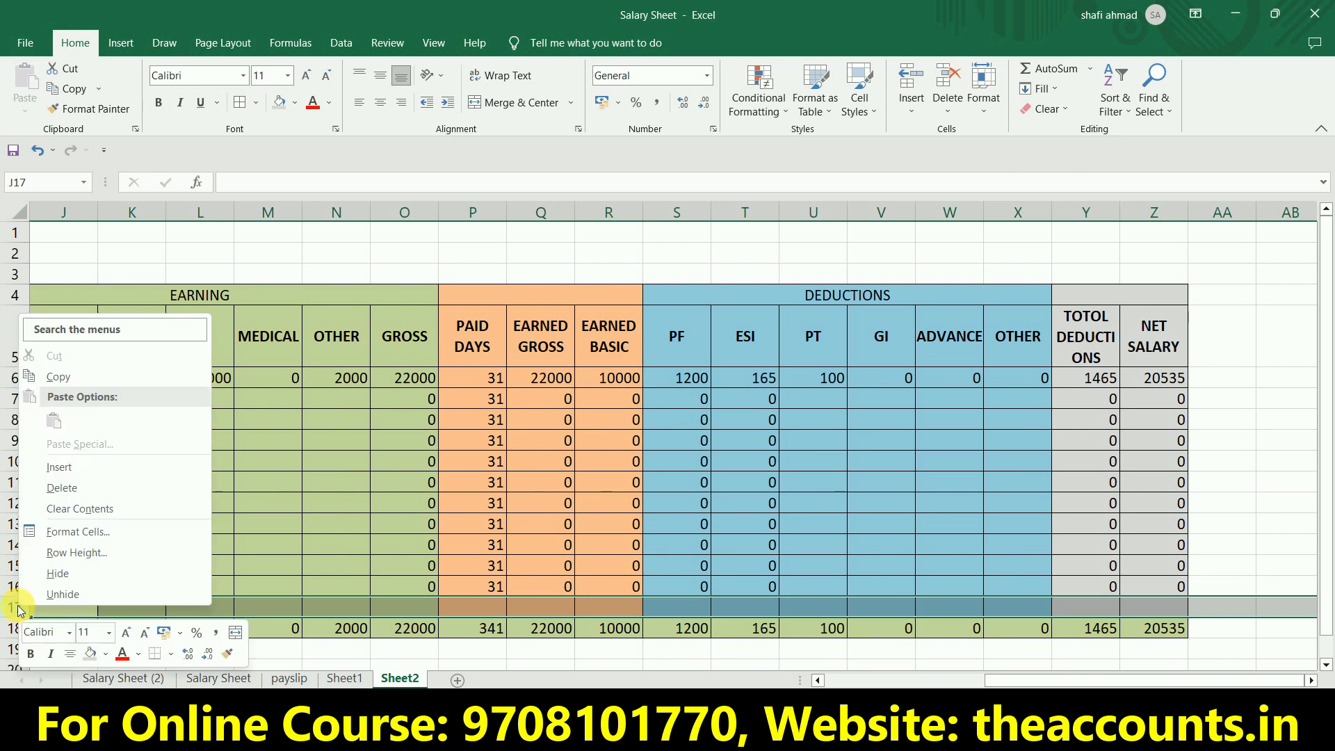
{"action": "left_click", "coordinate": [62, 487]}
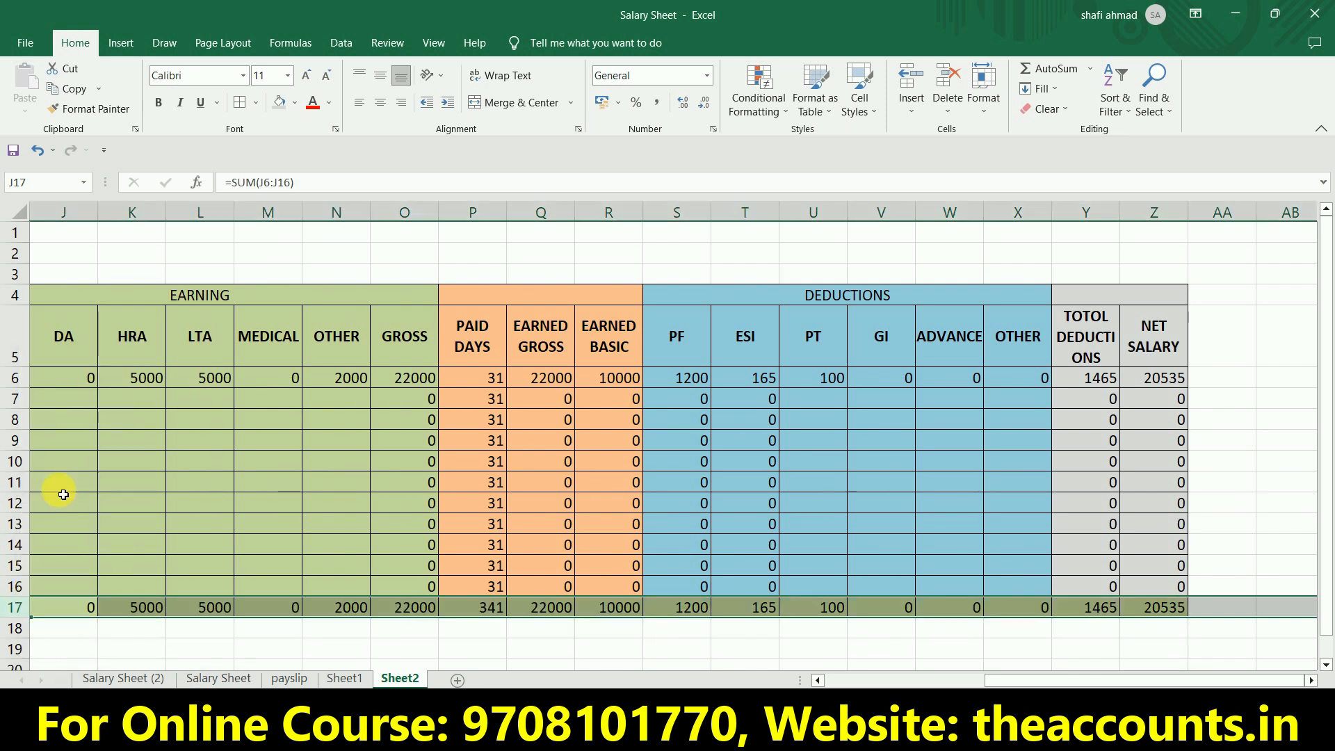
{"action": "left_click", "coordinate": [879, 506]}
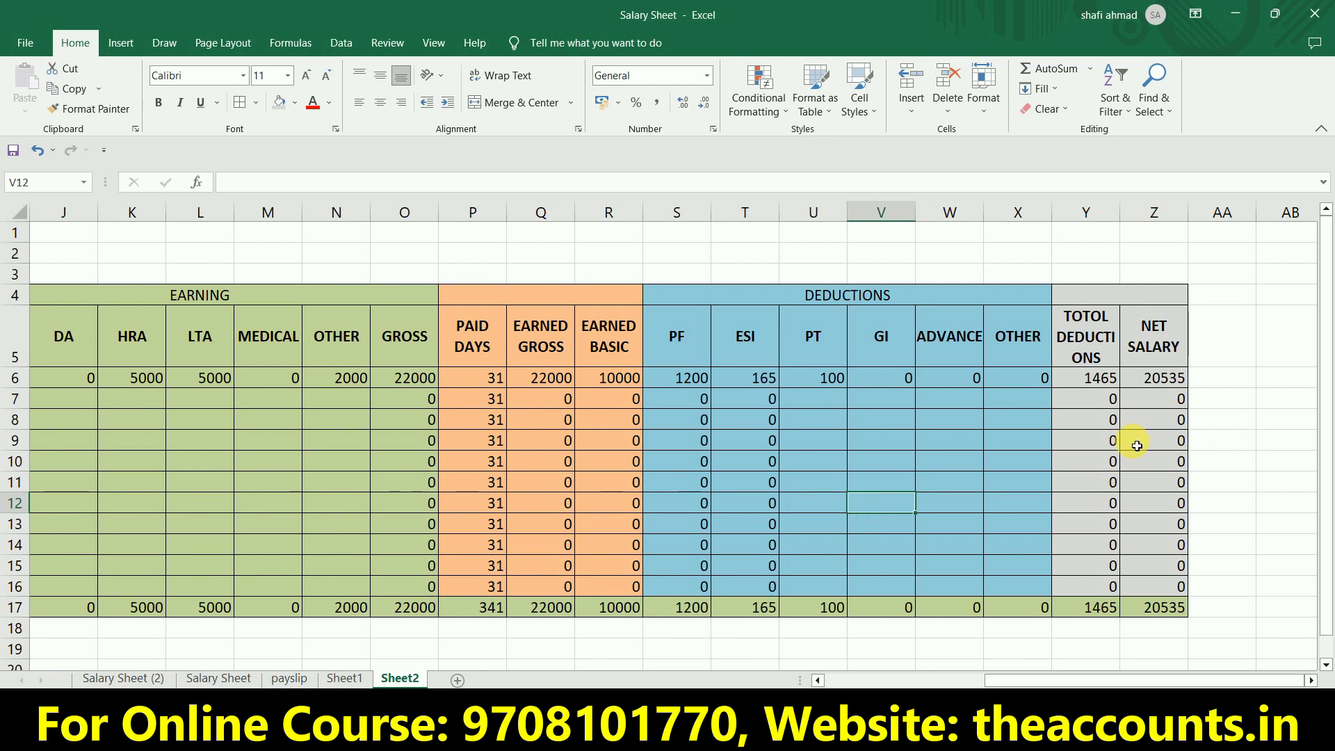